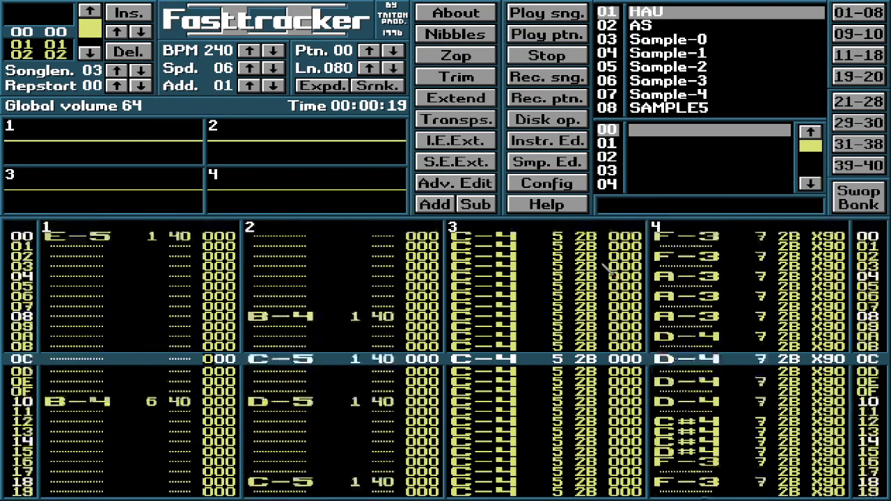
Switch on pattern editing and clear the volume values of track 1's notes at rows 00, 10 and 20.
key(Up)
key(Up)
key(Up)
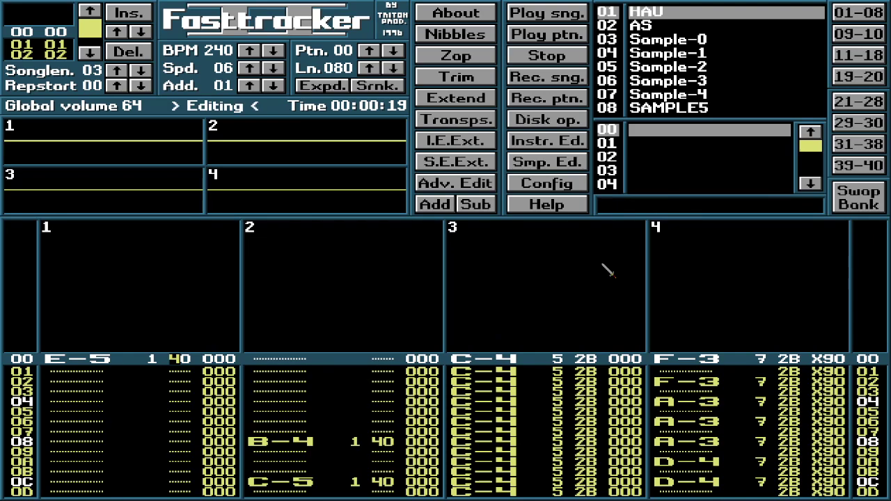
key(Down)
key(Down)
key(Down)
key(Down)
key(Down)
key(Down)
key(Down)
key(Down)
key(Down)
key(Down)
key(Down)
key(Down)
key(Down)
key(Down)
key(Down)
key(Down)
key(Down)
key(Down)
key(Down)
key(Down)
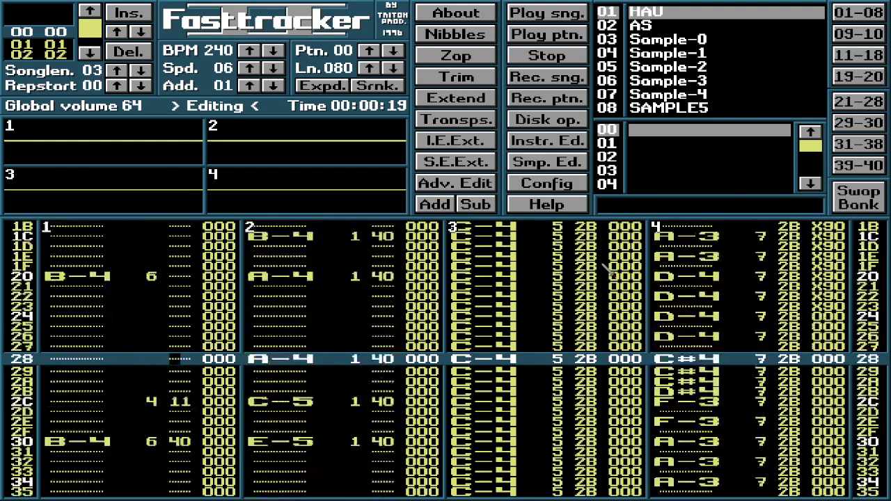
Clear the volume values in track 1 at rows 2C and 30.
key(Down)
key(Down)
key(Down)
key(Down)
Set the volume of the instrument 4 entry at row 2C in track 1 to 11.
key(Up)
key(Up)
key(Up)
key(Up)
key(Up)
key(Up)
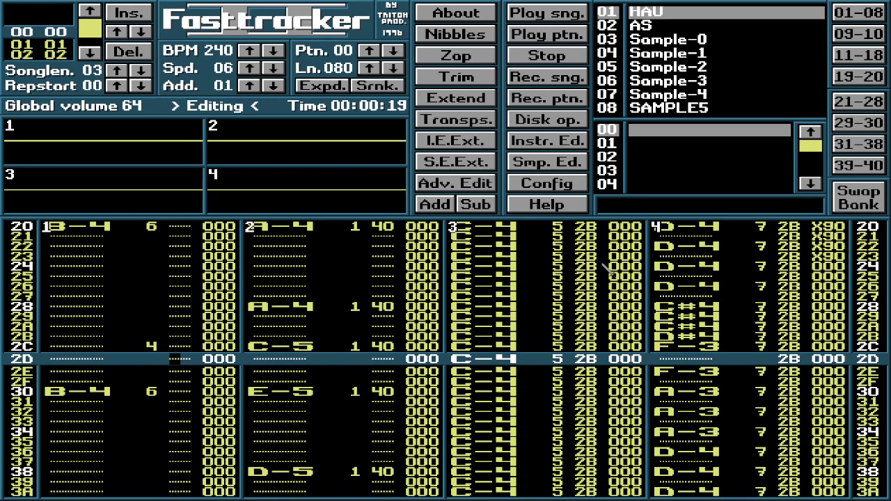
key(1)
key(Up)
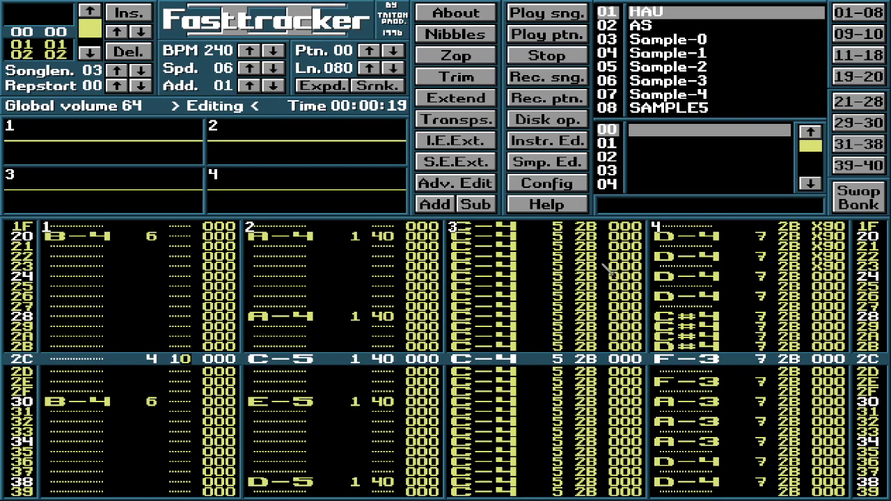
key(1)
Clear the volume value of the B-4 note at row 40 in track 1.
key(Down)
key(Down)
key(Down)
key(Down)
key(Down)
key(Down)
key(Down)
key(Down)
key(Down)
key(Down)
key(Down)
key(Down)
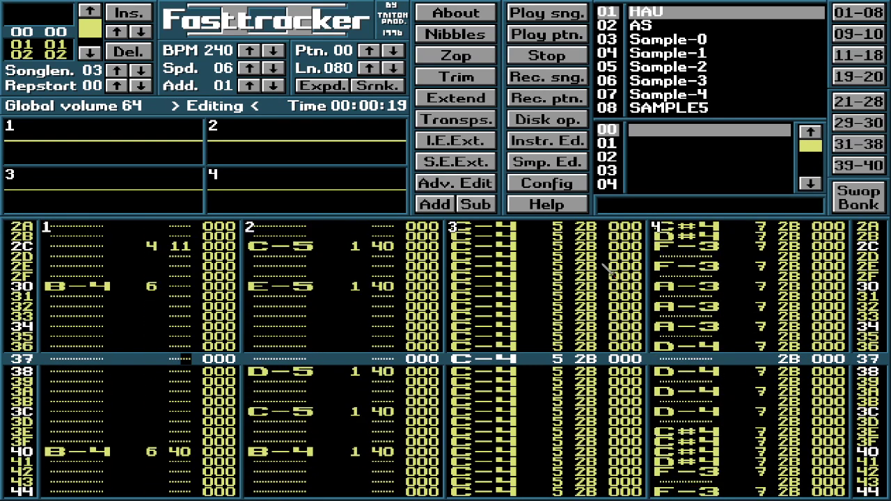
key(Down)
key(Down)
key(Down)
key(Down)
key(Down)
key(Down)
key(Down)
key(Delete)
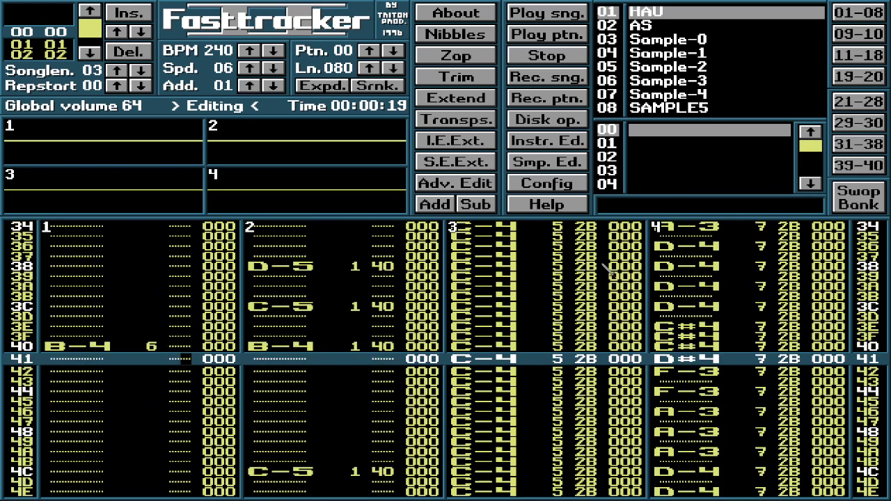
Clear the volume value of the E-5 note at row 58 in track 1.
key(Down)
key(Down)
key(Down)
key(Down)
key(Down)
key(Down)
key(Down)
key(Down)
key(Down)
key(Down)
key(Down)
key(Down)
key(Down)
key(Down)
key(Down)
key(Down)
key(Down)
key(Down)
key(Down)
key(Down)
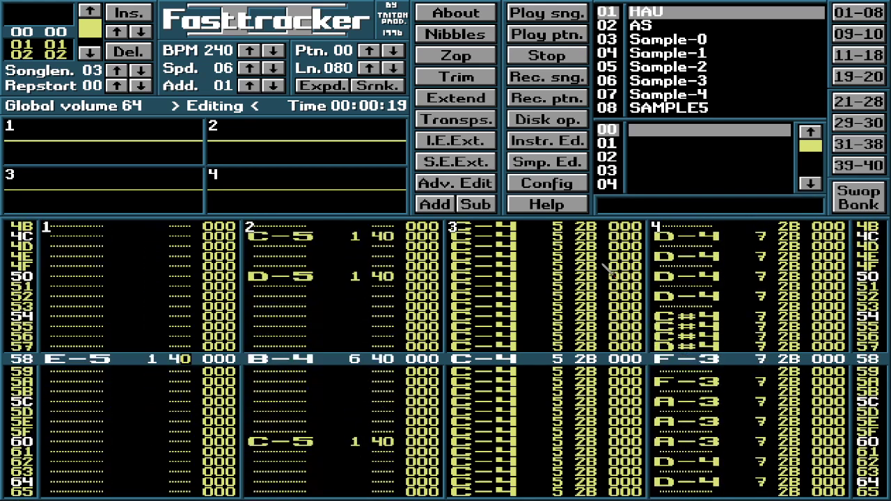
key(Delete)
Clear the volume value of the A-4 note at row 68 in track 1.
key(Down)
key(Down)
key(Down)
key(Down)
key(Down)
key(Down)
key(Down)
key(Down)
key(Down)
key(Down)
key(Down)
key(Down)
key(Down)
key(Down)
key(Down)
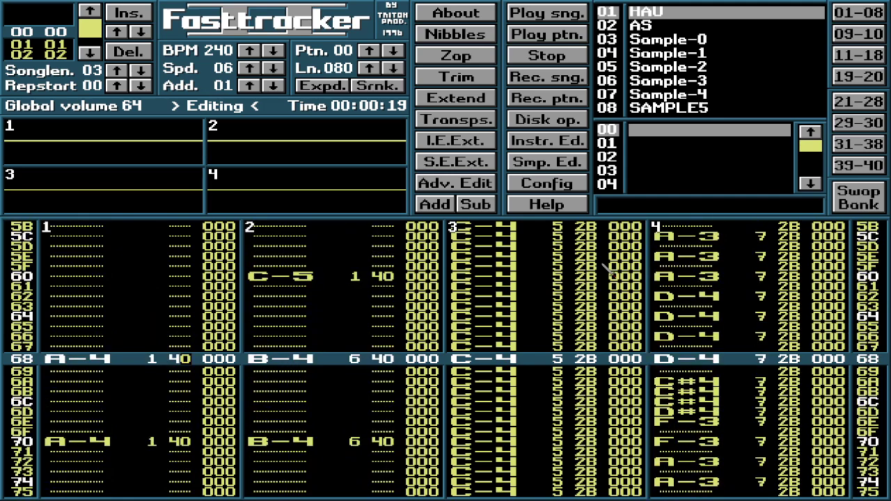
key(Delete)
Clear the volume value of the A-4 note at row 70 in track 1.
key(Down)
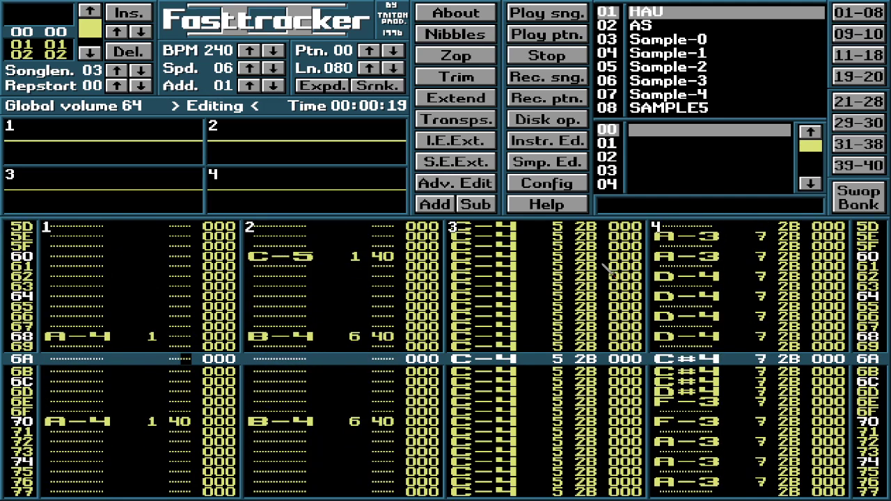
key(Down)
key(Down)
key(Down)
key(Down)
key(Down)
key(Down)
key(Down)
key(Down)
key(Up)
key(Up)
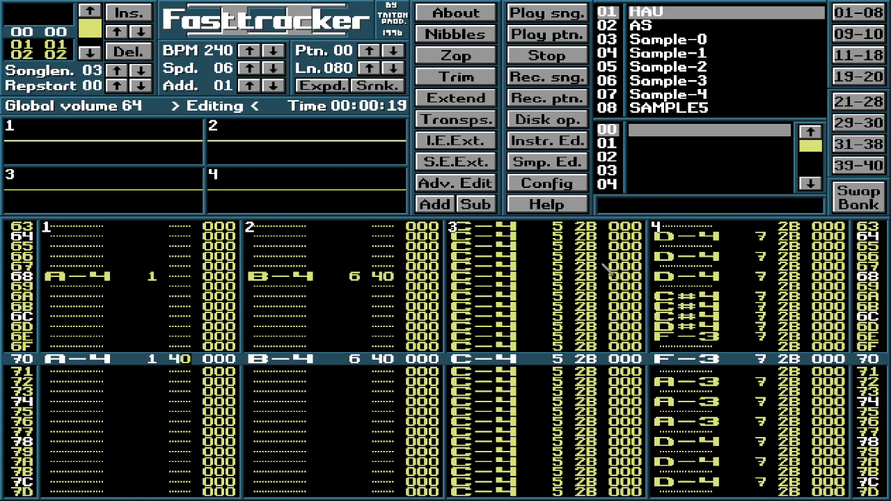
key(Delete)
Check track 1's volume column through the end of the pattern and again over its opening rows.
key(Down)
key(Down)
key(Down)
key(Down)
key(Down)
key(Down)
key(Down)
key(Down)
key(Down)
key(Down)
key(Down)
key(Down)
key(Down)
key(Down)
key(Down)
key(Down)
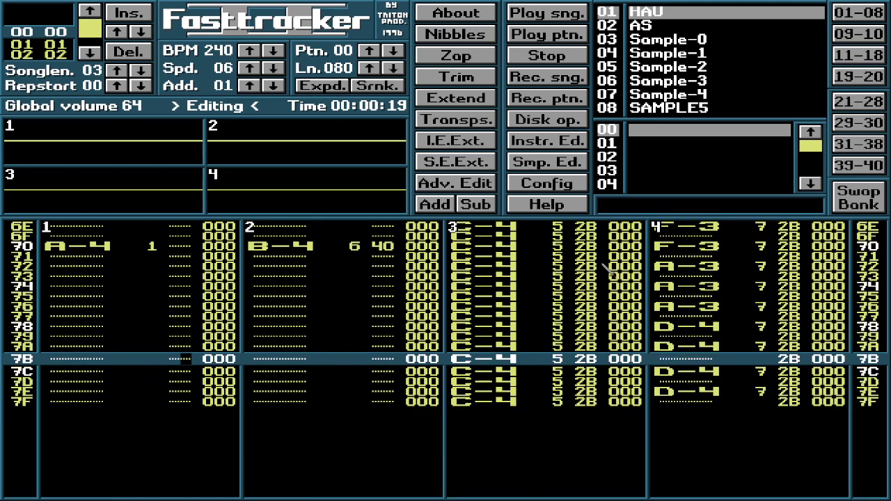
key(Down)
key(Down)
key(Down)
key(Down)
key(Down)
key(Down)
key(Down)
key(Down)
key(Down)
key(Down)
key(Down)
key(Down)
key(Down)
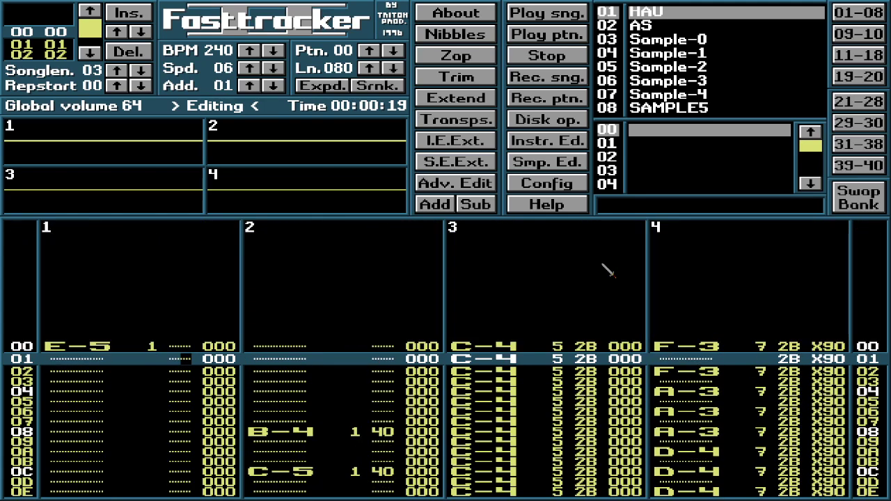
key(Down)
key(Down)
key(Down)
key(Down)
key(Down)
key(Down)
key(Down)
key(Down)
key(Down)
key(Down)
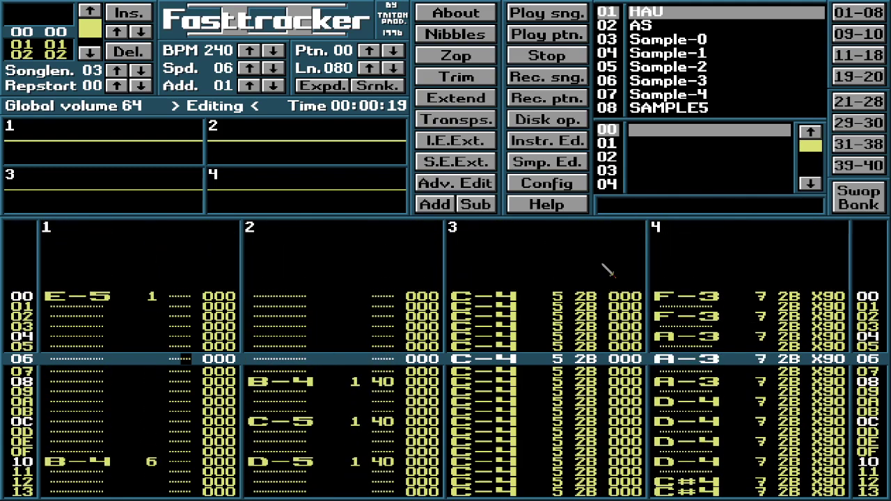
key(Page_Up)
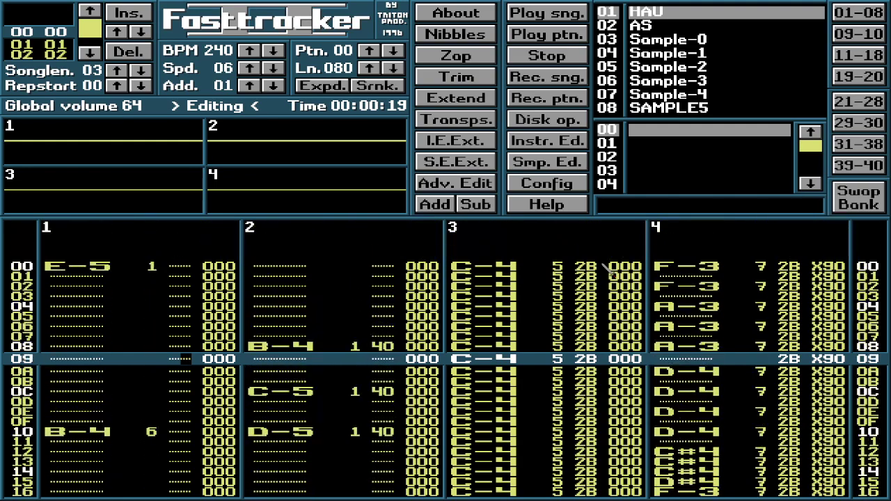
Examine track 1's instrument column from row 09 down to row 67 for unneeded instrument numbers.
key(Down)
key(Down)
key(Down)
key(Down)
key(Down)
key(Down)
key(Down)
key(Down)
key(Down)
key(Down)
key(Down)
key(Down)
key(Down)
key(Down)
key(Down)
key(Down)
key(Down)
key(Down)
key(Down)
key(Down)
key(Down)
key(Left)
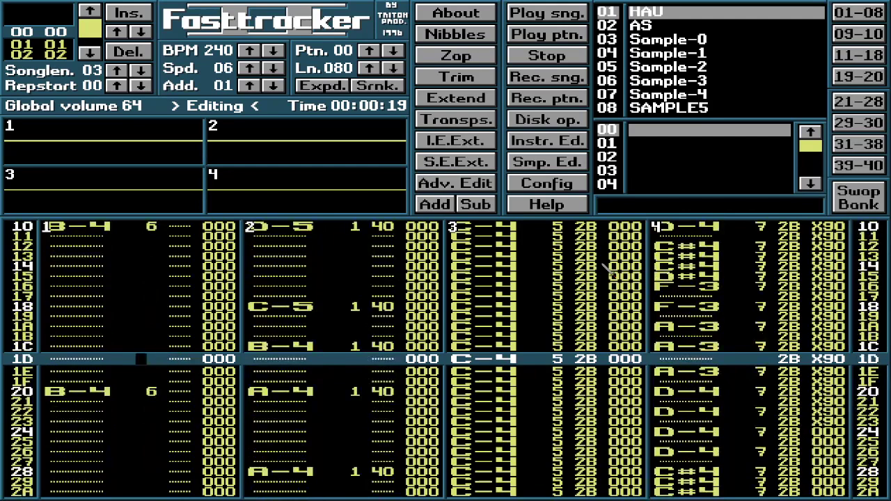
key(Down)
key(Down)
key(Down)
key(Down)
key(Down)
key(Down)
key(Down)
key(Down)
key(Down)
key(Down)
key(Down)
key(Down)
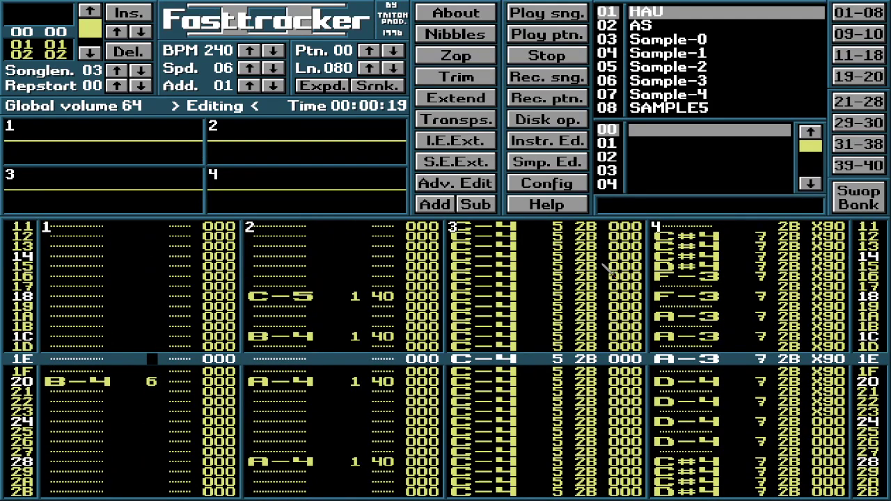
key(Down)
key(Down)
key(Down)
key(Down)
key(Down)
key(Down)
key(Down)
key(Down)
key(Down)
key(Down)
key(Down)
key(Down)
key(Down)
key(Down)
key(Down)
key(Down)
key(Down)
key(Down)
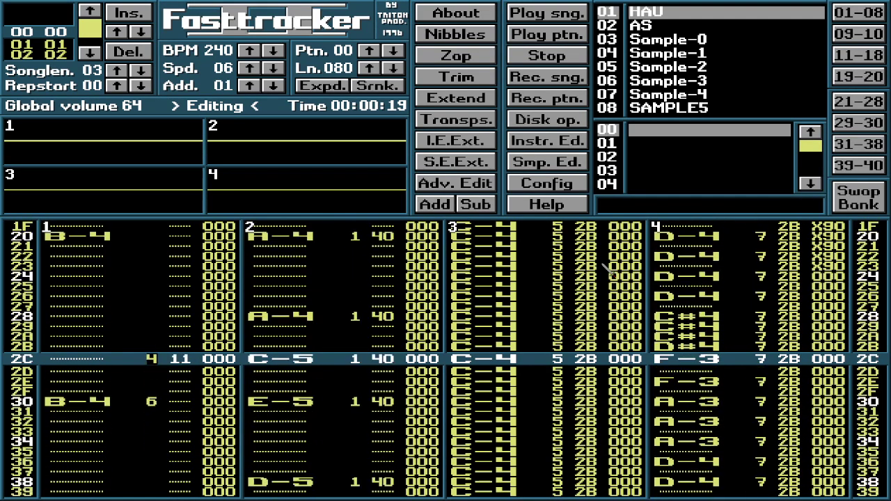
key(Down)
key(Down)
key(Down)
key(Down)
key(Down)
key(Down)
key(Down)
key(Down)
key(Down)
key(Down)
key(Down)
key(Down)
key(Down)
key(Down)
key(Down)
key(Down)
key(Down)
key(Down)
key(Down)
key(Down)
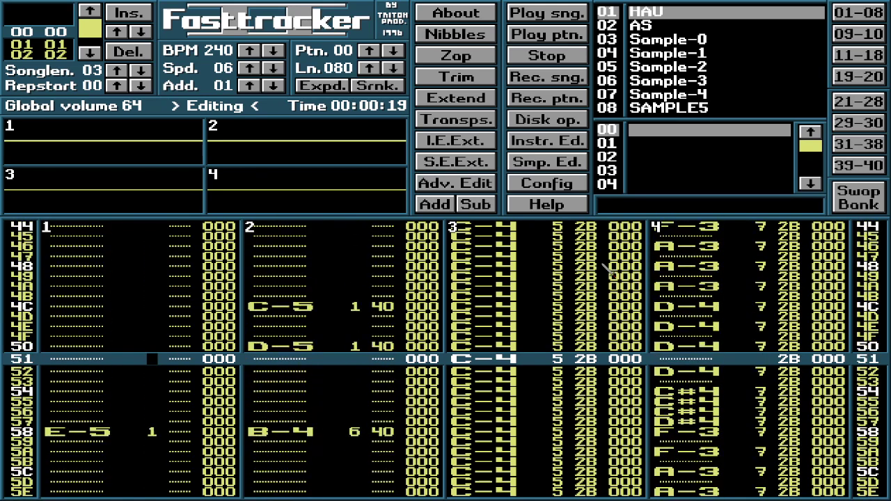
key(Down)
key(Down)
key(Down)
key(Down)
key(Down)
key(Down)
key(Down)
key(Down)
key(Down)
key(Down)
key(Down)
key(Down)
key(Down)
key(Down)
key(Down)
key(Down)
key(Down)
key(Down)
key(Down)
key(Down)
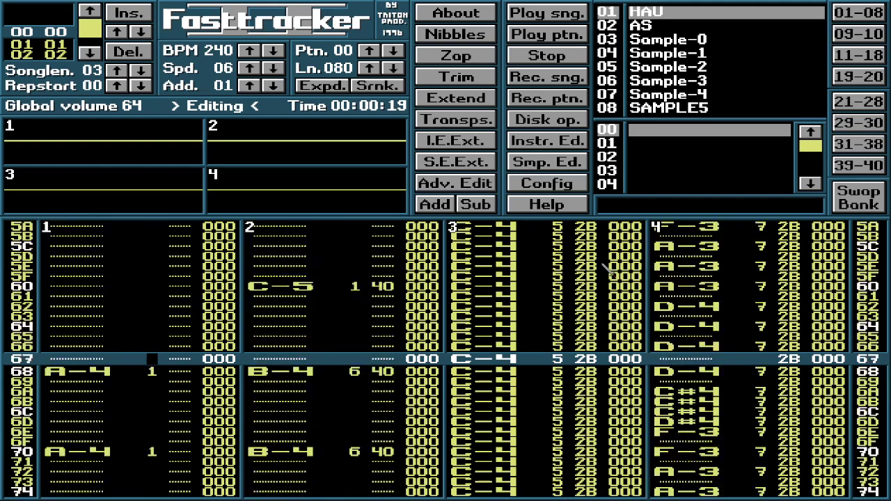
Clear the instrument numbers of the A-4 notes at rows 68 and 70 in track 1.
key(Down)
key(Down)
key(Down)
key(Down)
key(Down)
key(Down)
key(Down)
key(Down)
key(Down)
key(Down)
key(Down)
key(Down)
key(Down)
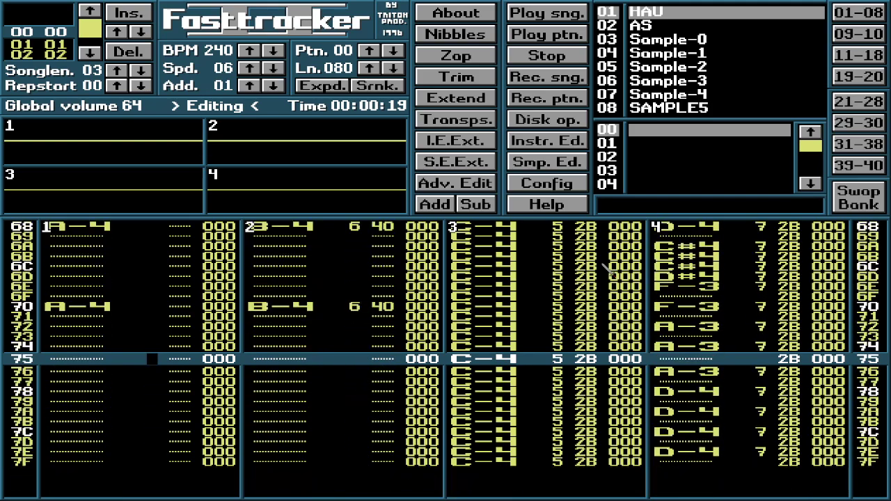
Recheck track 1's instrument column back up to the pattern's opening rows and go to track 2's volume column at row 02.
key(Up)
key(Up)
key(Up)
key(Up)
key(Up)
key(Up)
key(Up)
key(Up)
key(Up)
key(Up)
key(Up)
key(Up)
key(Up)
key(Up)
key(Up)
key(Up)
key(Up)
key(Up)
key(Up)
key(Up)
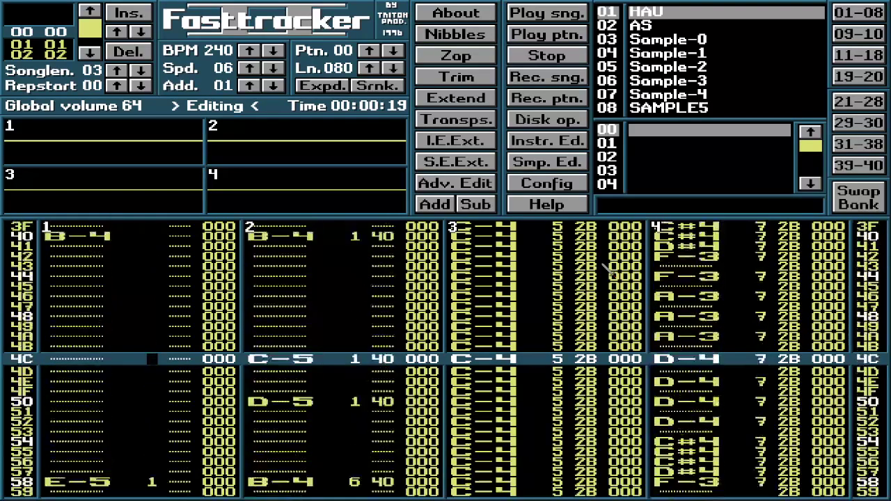
key(Up)
key(Up)
key(Up)
key(Up)
key(Up)
key(Up)
key(Up)
key(Up)
key(Up)
key(Up)
key(Up)
key(Up)
key(Up)
key(Up)
key(Up)
key(Up)
key(Up)
key(Up)
key(Up)
key(Up)
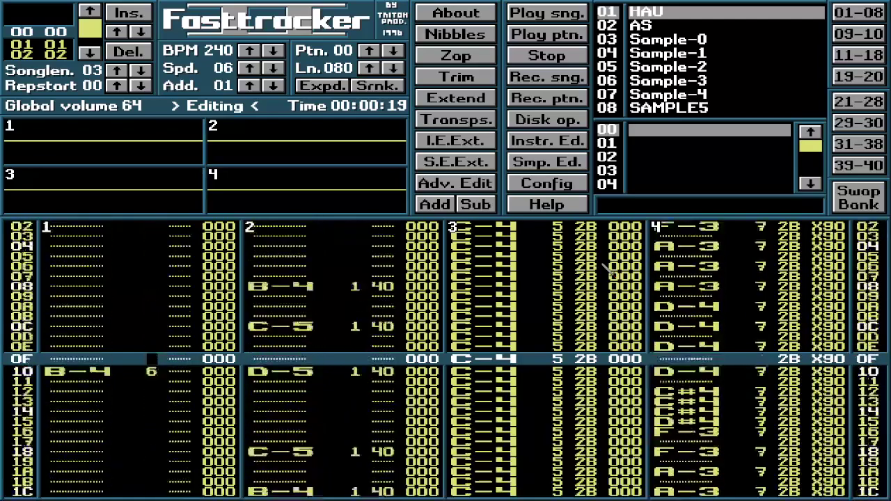
key(Up)
key(Up)
key(Up)
key(Up)
key(Up)
key(Up)
key(Up)
key(Up)
key(Up)
key(Up)
key(Up)
key(Up)
key(Up)
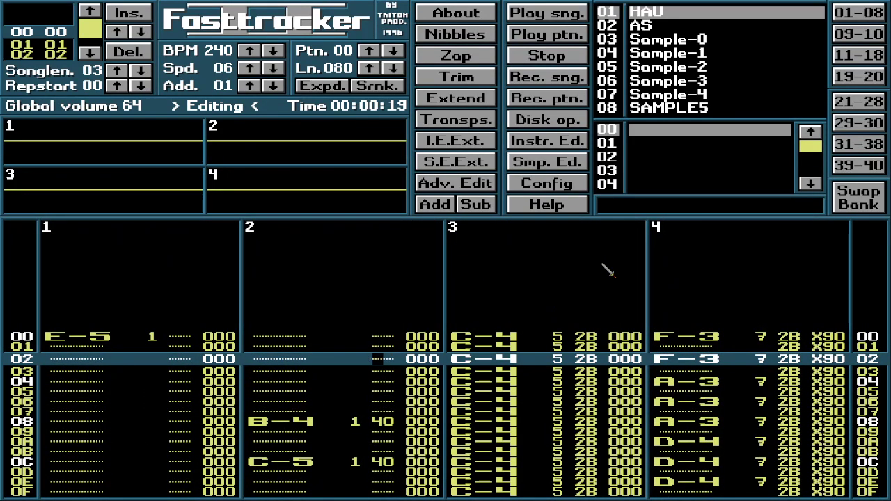
Clear the volume values of track 2's B-4, C-5 and D-5 notes at rows 08, 0C and 10.
key(Down)
key(Down)
key(Down)
key(Down)
key(Down)
key(Down)
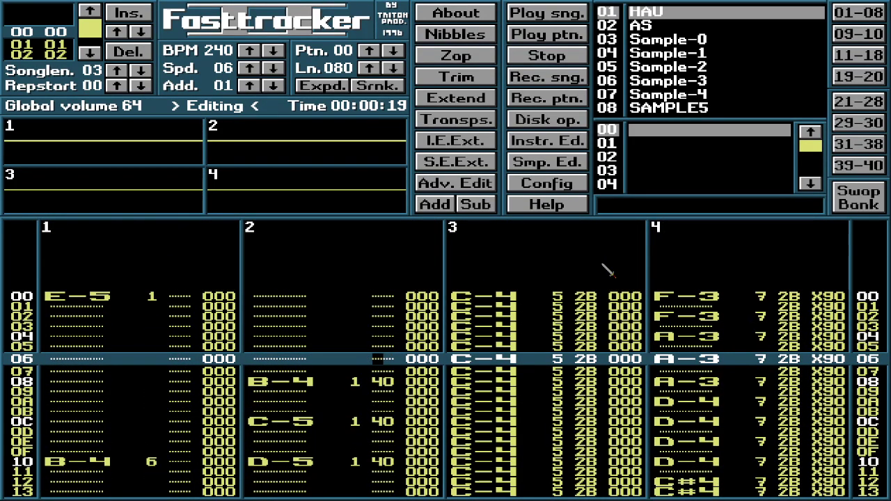
key(Delete)
key(Down)
key(Down)
key(Down)
key(Delete)
key(Down)
key(Down)
key(Down)
key(Down)
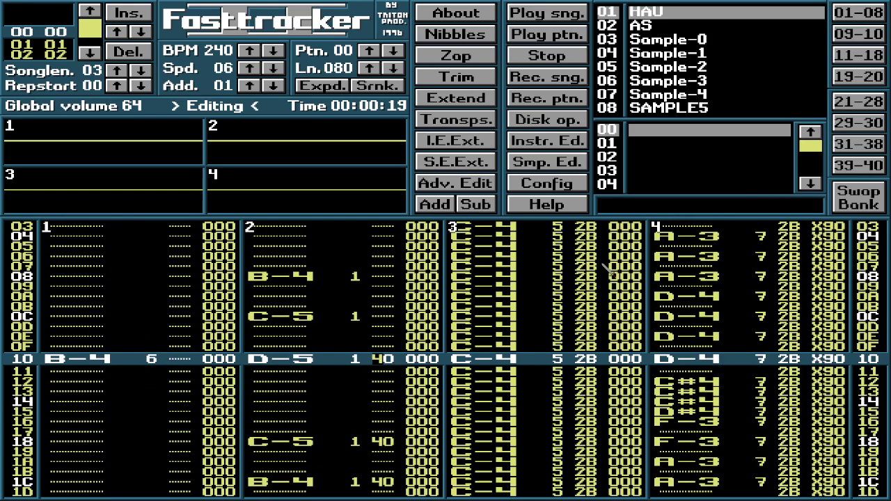
key(Delete)
Clear the volume values of the C-5 note at row 18 and the B-4 note at row 1C in track 2.
key(Down)
key(Down)
key(Down)
key(Down)
key(Down)
key(Down)
key(Down)
key(Down)
key(Delete)
key(Down)
key(Down)
key(Down)
key(Down)
key(Delete)
Clear track 2's volume values below row 1C through row 2C, including the A-4 at row 28 and the C-5 at row 2C.
key(Down)
key(Down)
key(Down)
key(Down)
key(Delete)
key(Down)
key(Down)
key(Down)
key(Down)
key(Down)
key(Down)
key(Down)
key(Down)
key(Delete)
key(Down)
key(Down)
key(Down)
key(Down)
key(Delete)
Clear the volume values of track 2's E-5, D-5 and C-5 notes at rows 30, 38 and 3C.
key(Down)
key(Down)
key(Down)
key(Down)
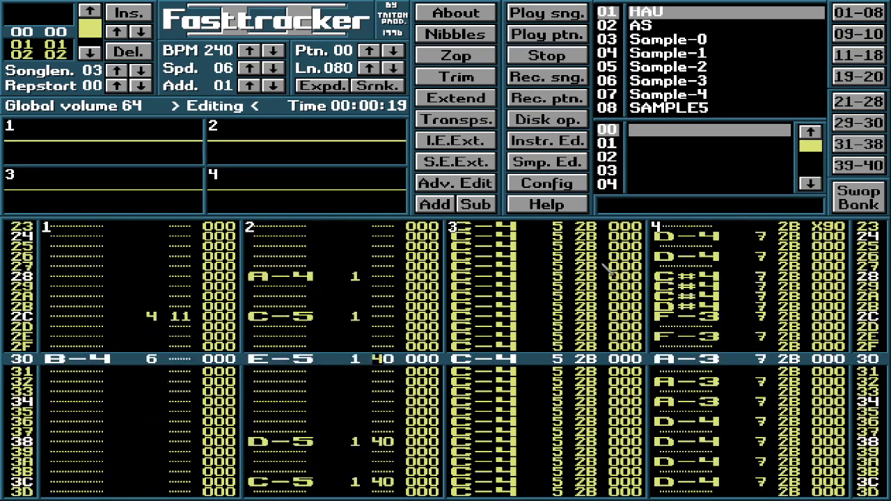
key(Delete)
key(Down)
key(Down)
key(Down)
key(Down)
key(Down)
key(Down)
key(Down)
key(Down)
key(Delete)
key(Down)
key(Down)
key(Down)
key(Down)
key(Delete)
Clear the volume values of track 2's notes below row 3C through the D-5 note at row 50.
key(Down)
key(Down)
key(Down)
key(Down)
key(Delete)
key(Down)
key(Down)
key(Down)
key(Down)
key(Delete)
key(Down)
key(Down)
key(Down)
key(Down)
key(Delete)
key(Down)
key(Down)
key(Down)
key(Down)
key(Delete)
key(Down)
key(Down)
key(Down)
key(Down)
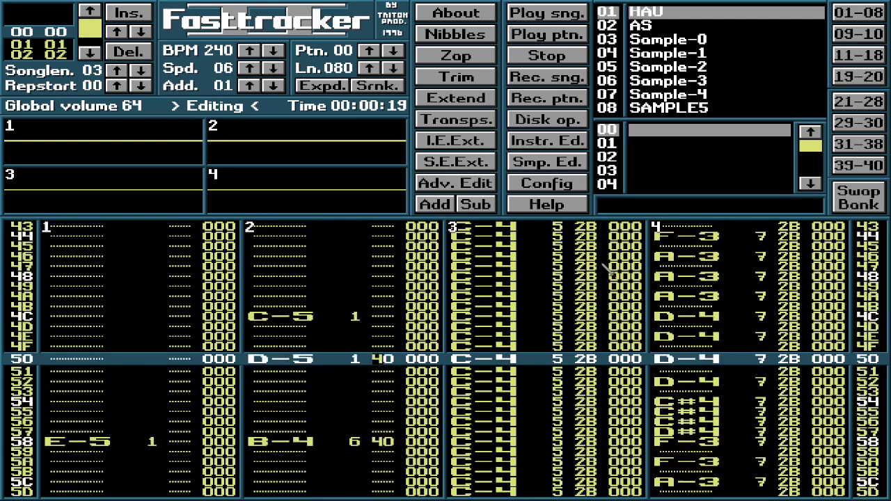
key(Delete)
Clear the volume values of track 2's remaining notes from the B-4 at row 58 through the B-4 at row 70.
key(Down)
key(Down)
key(Down)
key(Down)
key(Down)
key(Down)
key(Down)
key(Down)
key(Delete)
key(Down)
key(Down)
key(Down)
key(Down)
key(Delete)
key(Down)
key(Down)
key(Down)
key(Down)
key(Delete)
key(Down)
key(Down)
key(Down)
key(Down)
key(Delete)
key(Down)
key(Down)
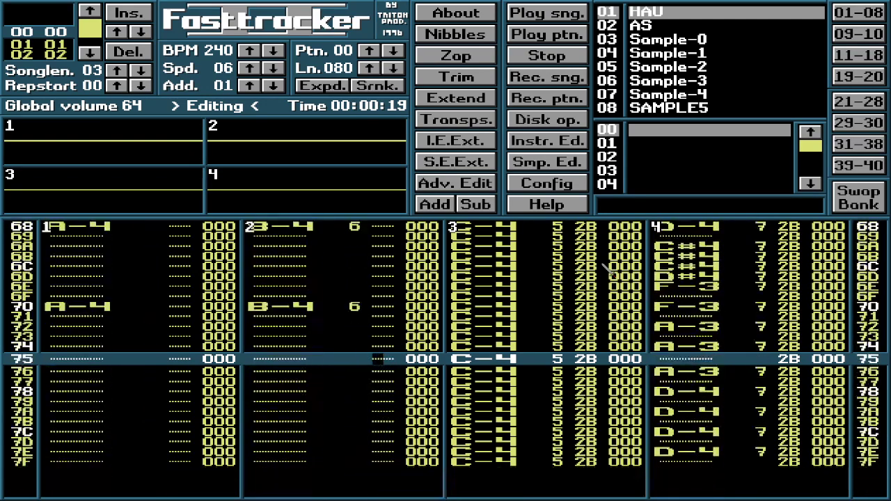
key(Down)
key(Down)
key(Delete)
key(Down)
key(Down)
key(Down)
key(Down)
key(Delete)
key(Down)
key(Down)
key(Down)
key(Down)
key(Delete)
Clear the instrument numbers of track 2's C-5 at row 0C and D-5 at row 10.
key(Down)
key(Up)
key(Up)
key(Up)
key(Up)
key(Up)
key(Up)
key(Up)
key(Up)
key(Up)
key(Up)
key(Up)
key(Up)
key(Up)
key(Up)
key(Up)
key(Up)
key(Up)
key(Up)
key(Up)
key(Up)
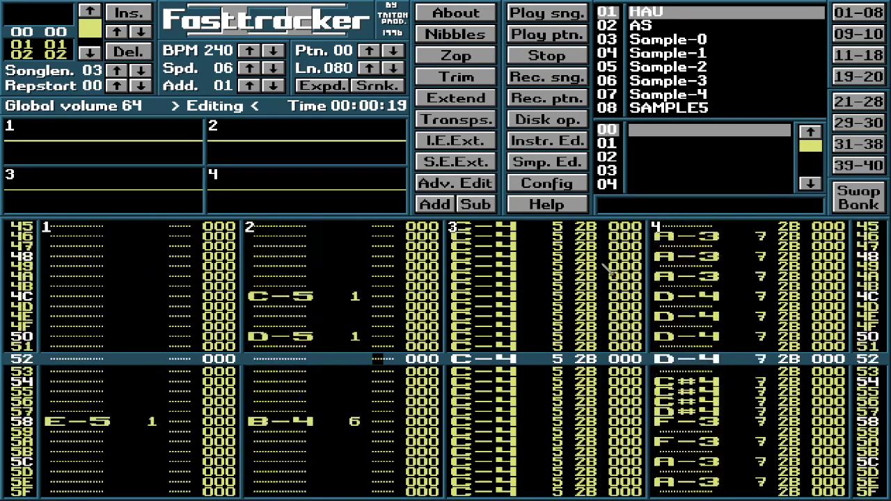
key(Up)
key(Up)
key(Up)
key(Up)
key(Up)
key(Up)
key(Up)
key(Up)
key(Up)
key(Up)
key(Up)
key(Up)
key(Up)
key(Up)
key(Up)
key(Up)
key(Up)
key(Up)
key(Up)
key(Up)
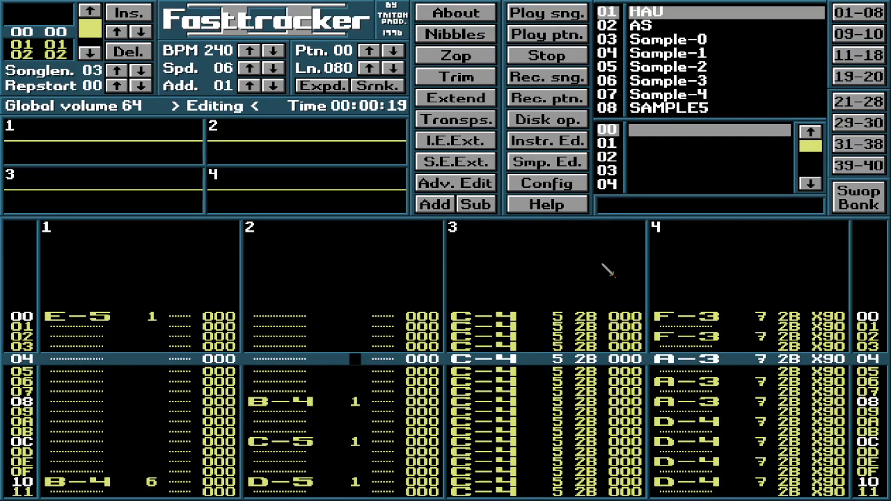
key(Down)
key(Down)
key(Down)
key(Down)
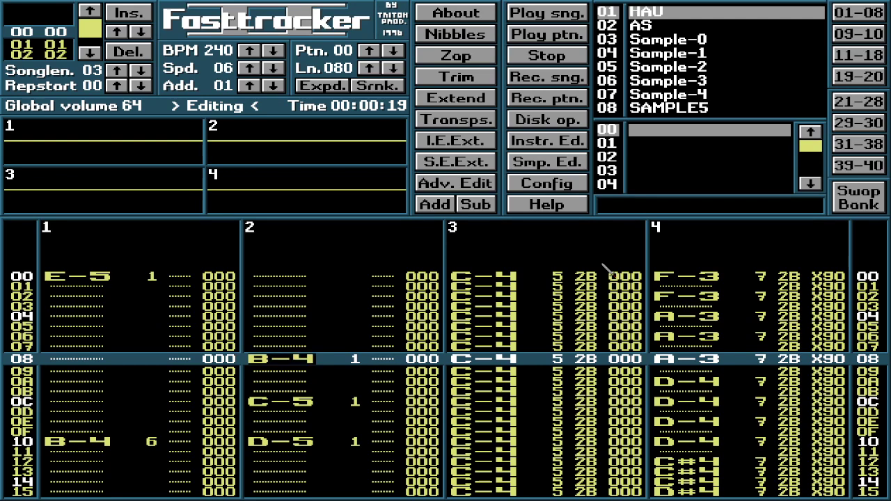
key(Down)
key(Down)
key(Down)
key(Down)
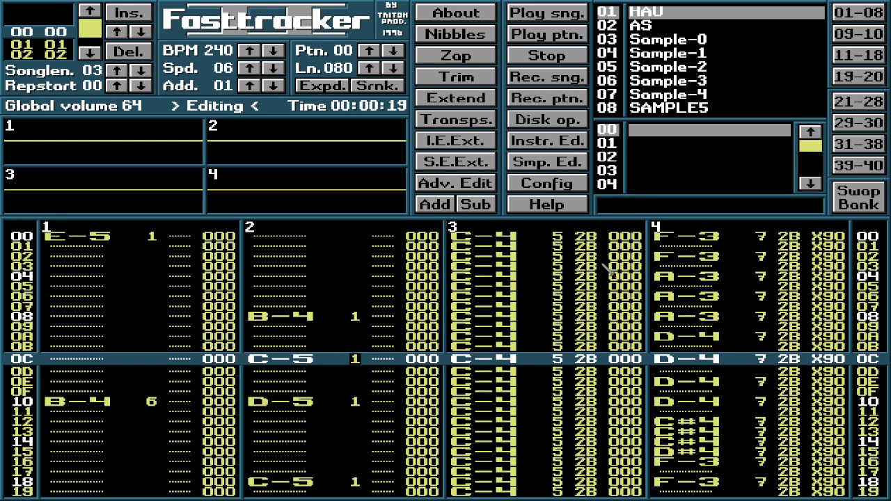
key(Delete)
key(Down)
key(Down)
key(Down)
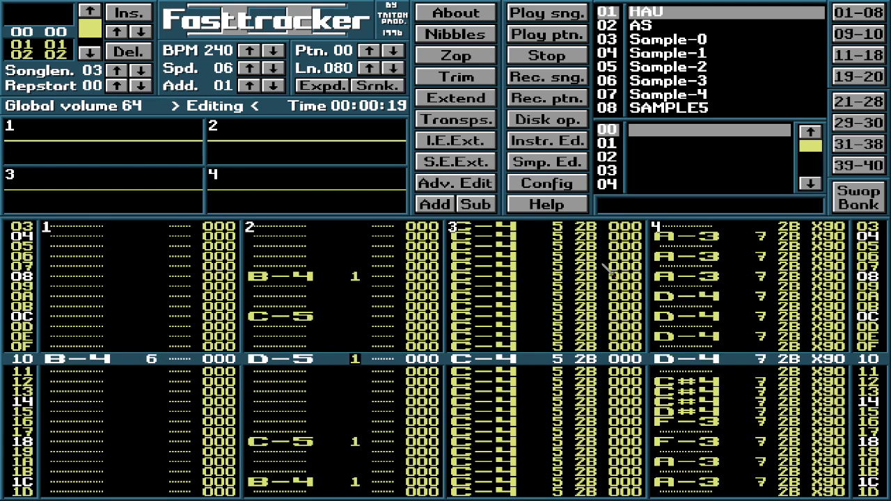
key(Delete)
Clear the instrument numbers of track 2's C-5 at row 18 and B-4 at row 1C.
key(Down)
key(Down)
key(Down)
key(Down)
key(Down)
key(Down)
key(Down)
key(Delete)
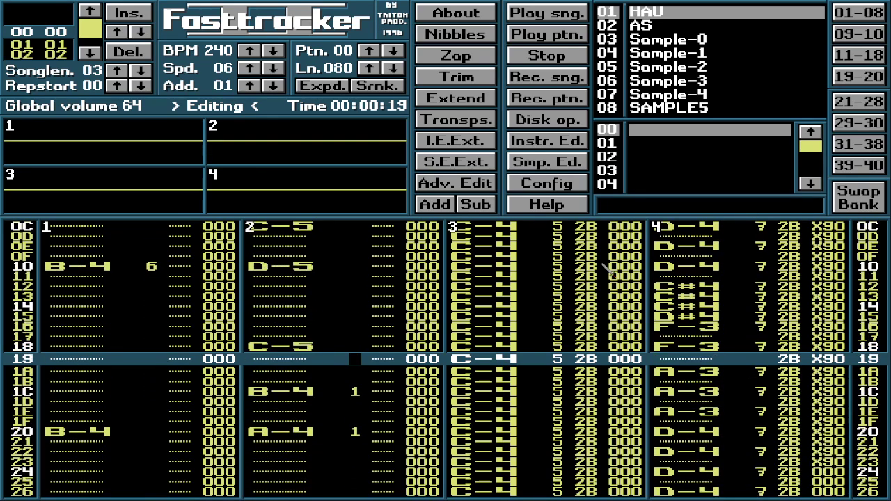
key(Down)
key(Down)
key(Down)
key(Delete)
Clear the instrument numbers of track 2's notes from the A-4 at row 20 through the B-4 at row 40.
key(Down)
key(Down)
key(Down)
key(Down)
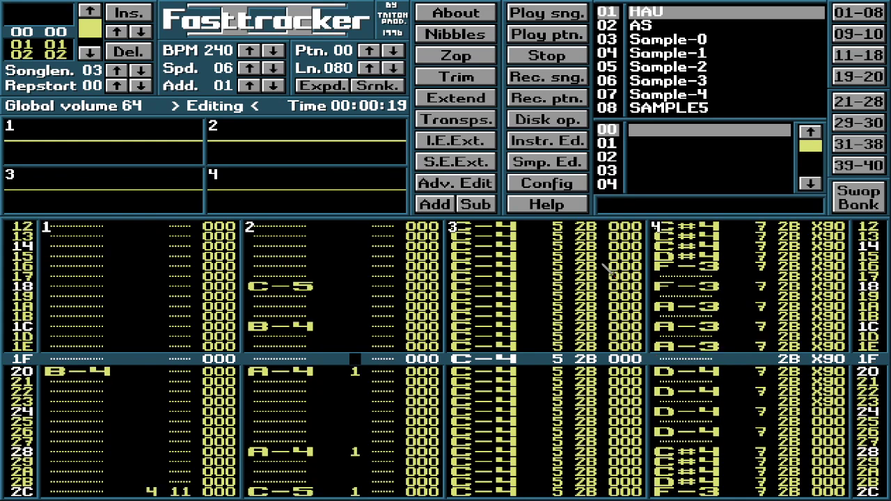
key(Down)
key(Down)
key(Down)
key(Down)
key(Down)
key(Down)
key(Down)
key(Down)
key(Down)
key(Down)
key(Down)
key(Down)
key(Down)
key(Down)
key(Down)
key(Down)
key(Down)
key(Down)
key(Down)
key(Down)
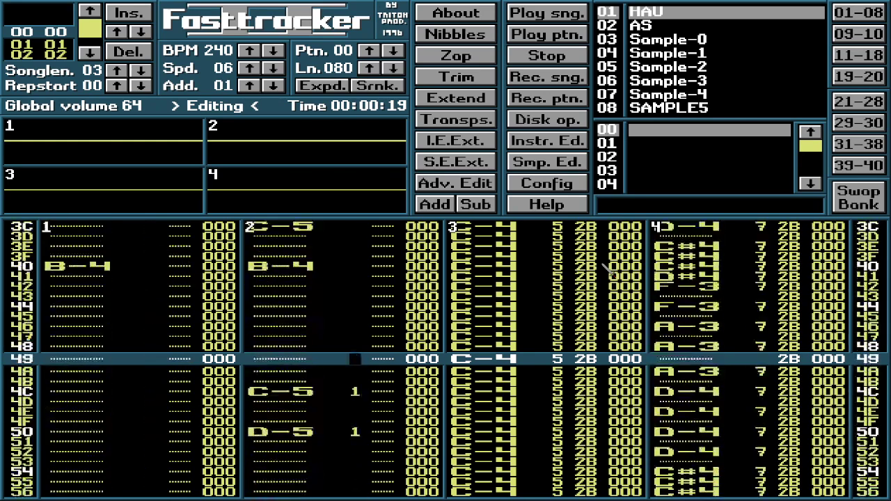
Clear the instrument numbers of track 2's C-5 at row 4C and D-5 at row 50.
key(Down)
key(Down)
key(Down)
key(Delete)
key(Down)
key(Down)
key(Down)
key(Down)
key(Down)
key(Down)
key(Down)
key(Down)
key(Down)
key(Down)
key(Down)
key(Down)
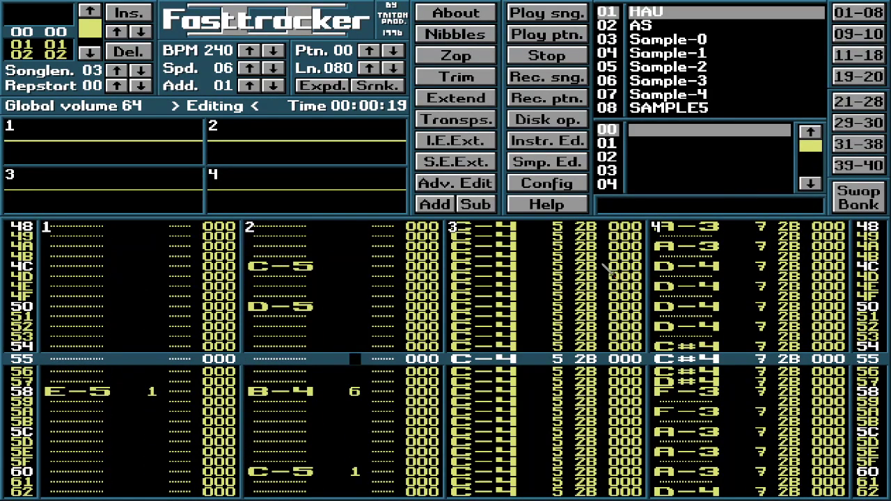
Clear the instrument number of track 2's C-5 at row 60, keeping the one on the B-4 at row 58.
key(Down)
key(Down)
key(Down)
key(Down)
key(Delete)
key(Down)
key(Down)
key(Down)
key(Down)
key(Down)
key(Down)
key(Down)
key(Down)
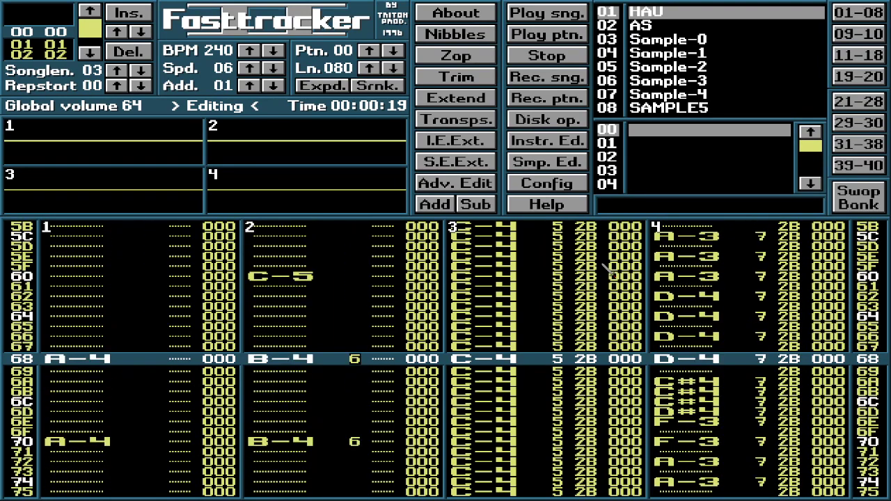
Review the instrument numbers of track 2's notes between rows 58 and 70.
key(Up)
key(Up)
key(Up)
key(Up)
key(Up)
key(Up)
key(Down)
key(Down)
key(Down)
key(Down)
key(Down)
key(Down)
key(Down)
key(Down)
key(Down)
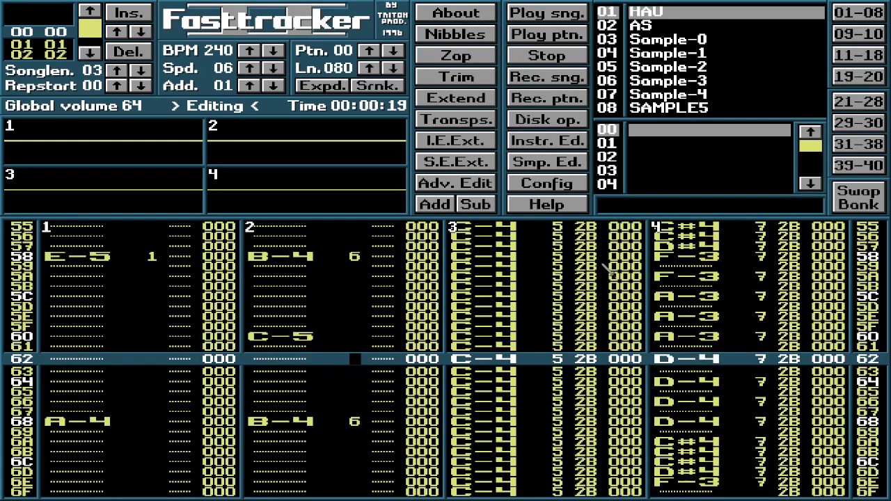
key(Up)
key(Up)
key(Up)
key(Up)
key(Up)
key(Up)
key(Up)
key(Up)
key(Up)
key(Up)
key(Up)
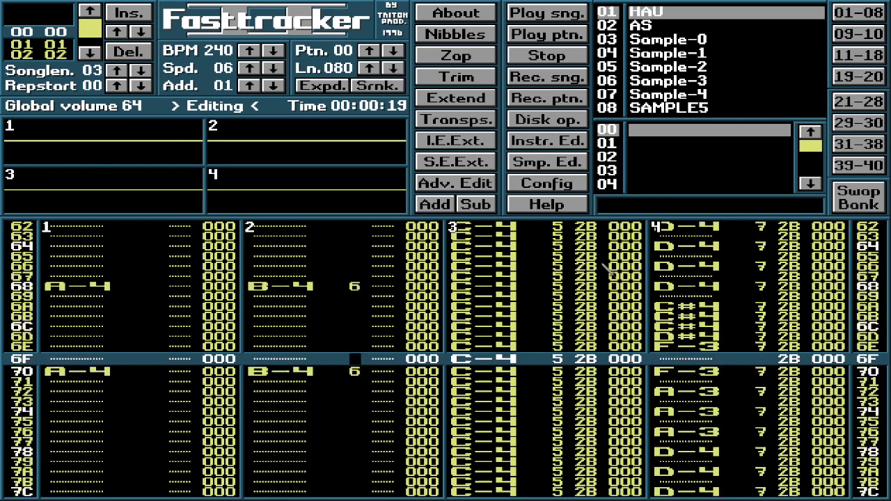
Clear the instrument number of track 2's B-4 at row 70, keeping the one on the B-4 at row 68.
key(Down)
key(Down)
key(Down)
key(Down)
key(Down)
key(Down)
key(Down)
key(Down)
key(Down)
key(Down)
key(Down)
key(Down)
key(Down)
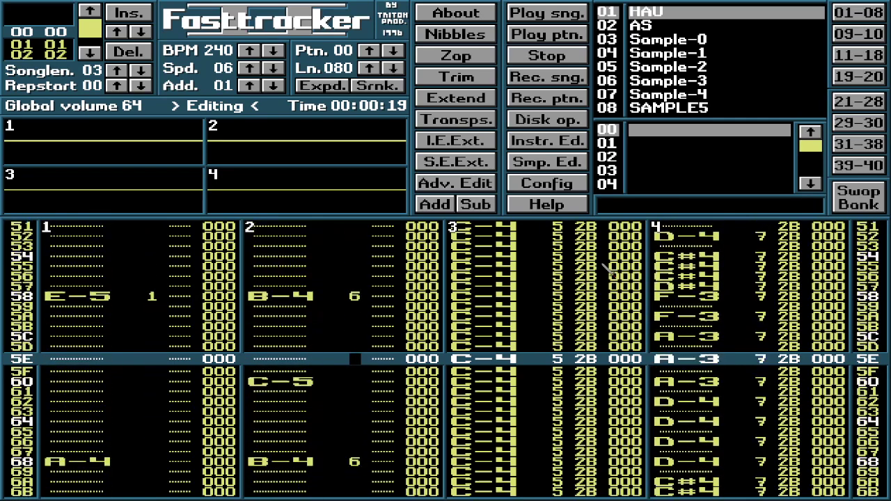
key(Down)
key(Down)
key(Down)
key(Down)
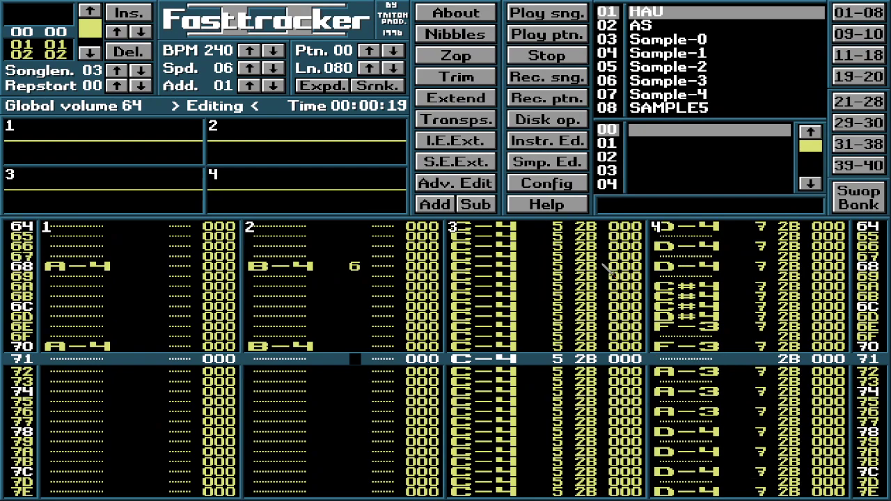
Clear the instrument numbers of track 3's C-4 notes from row 01 through row 7F, keeping the one at row 00.
key(Up)
key(Up)
key(Up)
key(Up)
key(Up)
key(Up)
key(Up)
key(Up)
key(Up)
key(Up)
key(Up)
key(Up)
key(Up)
key(Up)
key(Up)
key(Up)
key(Up)
key(Up)
key(Up)
key(Up)
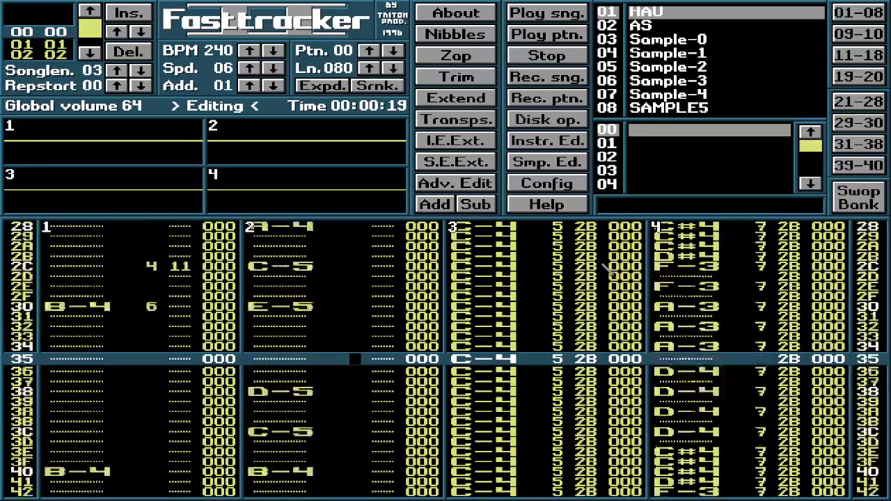
key(Up)
key(Up)
key(Up)
key(Up)
key(Up)
key(Up)
key(Up)
key(Up)
key(Up)
key(Up)
key(Up)
key(Up)
key(Up)
key(Up)
key(Up)
key(Up)
key(Up)
key(Up)
key(Up)
key(Up)
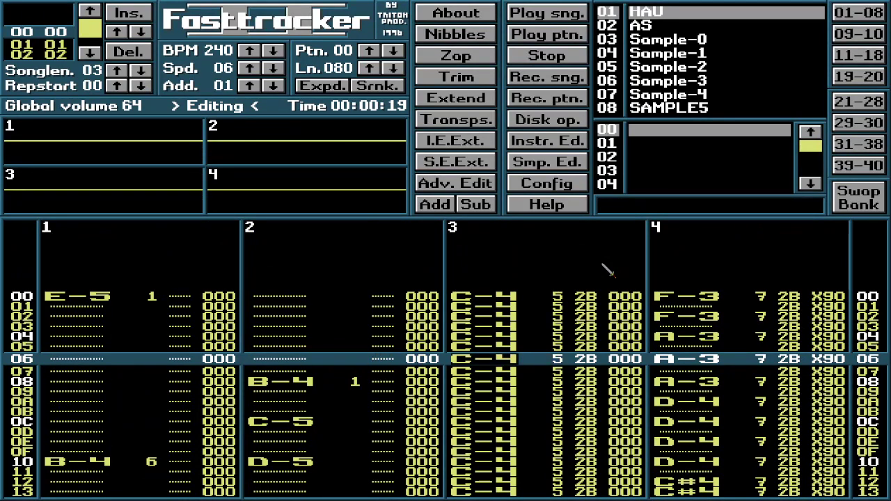
key(Up)
key(Up)
key(Up)
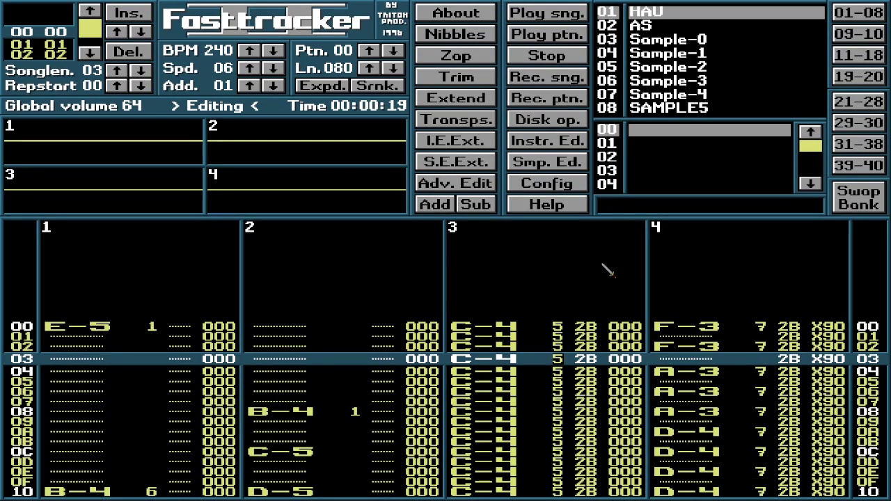
key(Up)
key(Up)
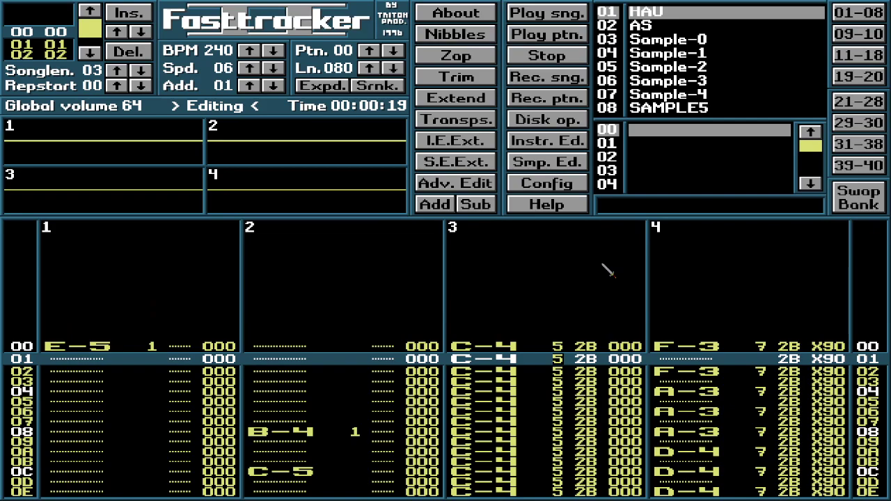
key(Down)
key(Down)
key(Down)
key(Down)
key(Down)
key(Down)
key(Down)
key(Down)
key(Down)
key(Down)
key(Down)
key(Down)
key(Down)
key(Down)
key(Down)
key(Down)
key(Down)
key(Down)
key(Down)
key(Down)
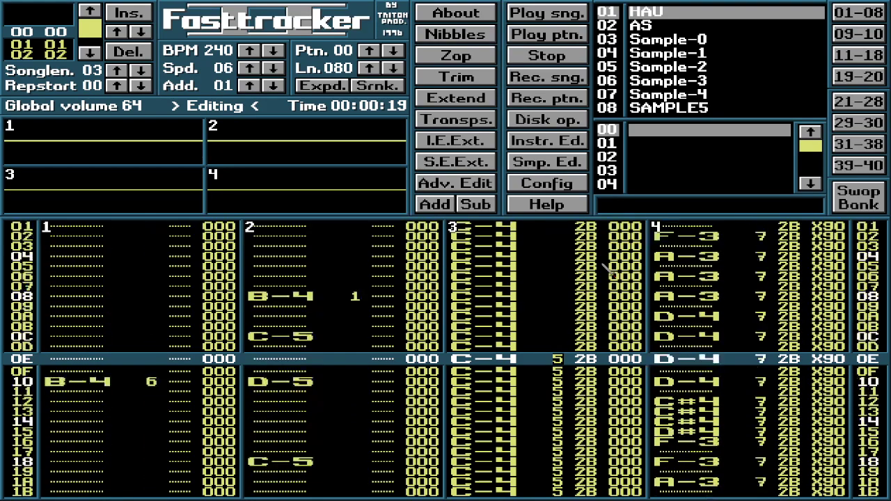
key(Down)
key(Down)
key(Down)
key(Down)
key(Down)
key(Down)
key(Down)
key(Down)
key(Down)
key(Down)
key(Down)
key(Down)
key(Down)
key(Down)
key(Down)
key(Down)
key(Down)
key(Down)
key(Down)
key(Down)
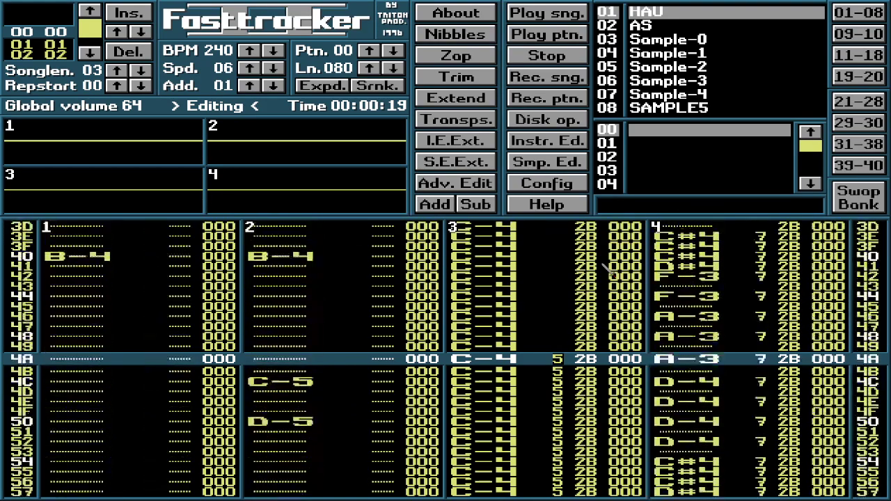
key(Down)
key(Down)
key(Down)
key(Down)
key(Down)
key(Down)
key(Down)
key(Down)
key(Down)
key(Down)
key(Down)
key(Down)
key(Down)
key(Down)
key(Down)
key(Down)
key(Down)
key(Down)
key(Down)
key(Down)
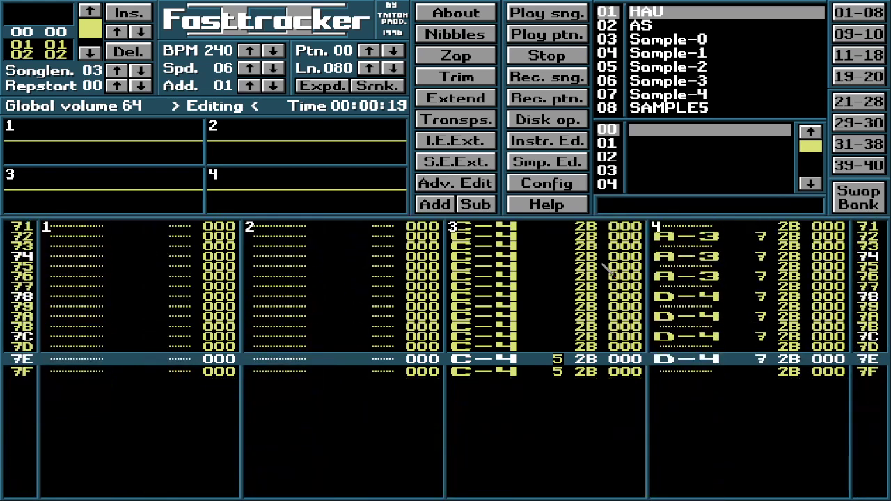
key(Down)
key(Down)
key(Down)
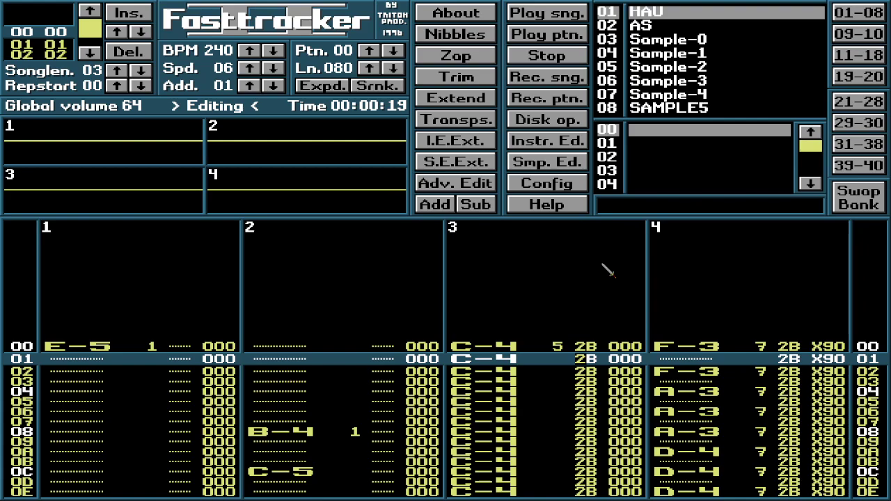
Clear the volume values of track 3's C-4 notes from row 01 through row 7F, keeping the 2B at row 00.
key(Down)
key(Down)
key(Down)
key(Down)
key(Down)
key(Down)
key(Down)
key(Down)
key(Down)
key(Down)
key(Down)
key(Down)
key(Down)
key(Down)
key(Down)
key(Down)
key(Down)
key(Down)
key(Down)
key(Down)
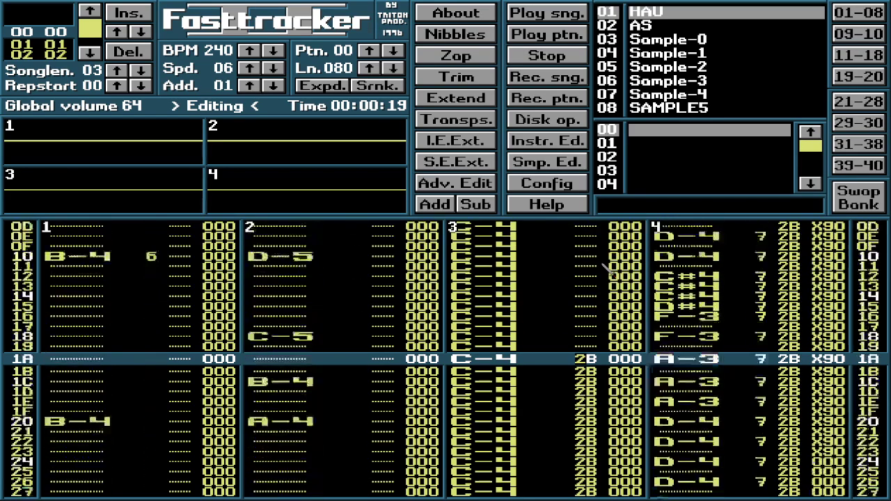
key(Down)
key(Down)
key(Down)
key(Down)
key(Down)
key(Down)
key(Down)
key(Down)
key(Down)
key(Down)
key(Down)
key(Down)
key(Down)
key(Down)
key(Down)
key(Down)
key(Down)
key(Down)
key(Down)
key(Down)
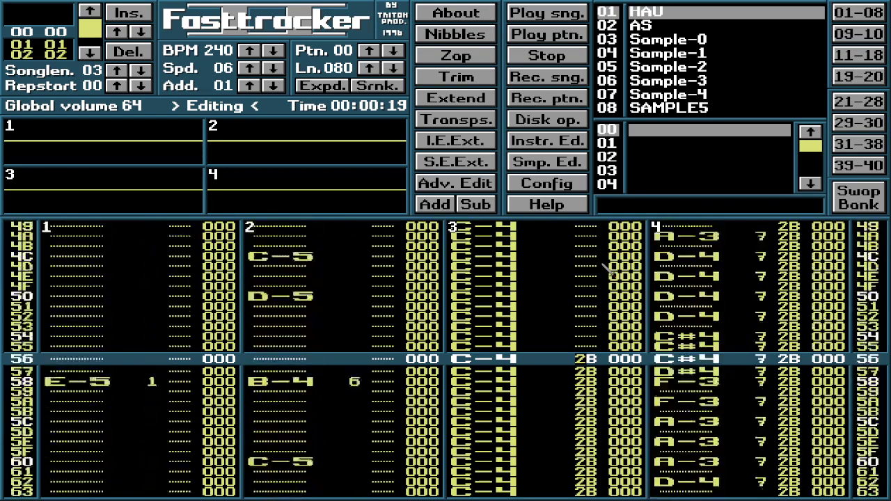
key(Down)
key(Down)
key(Down)
key(Down)
key(Down)
key(Down)
key(Down)
key(Down)
key(Down)
key(Down)
key(Down)
key(Down)
key(Down)
key(Down)
key(Down)
key(Down)
key(Down)
key(Down)
key(Down)
key(Down)
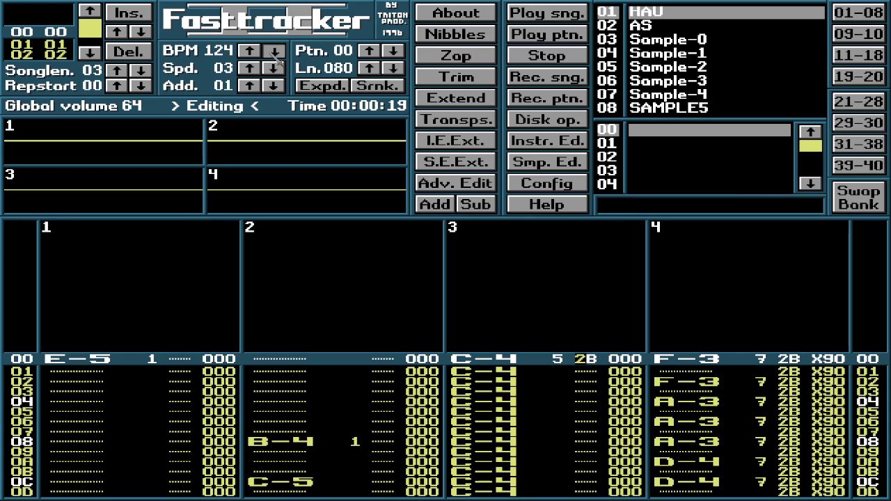
Review track 3's volume column from row 00 through row 33.
key(Down)
key(Down)
key(Down)
key(Down)
key(Down)
key(Down)
key(Down)
key(Down)
key(Down)
key(Down)
key(Down)
key(Down)
key(Down)
key(Down)
key(Down)
key(Down)
key(Down)
key(Down)
key(Down)
key(Down)
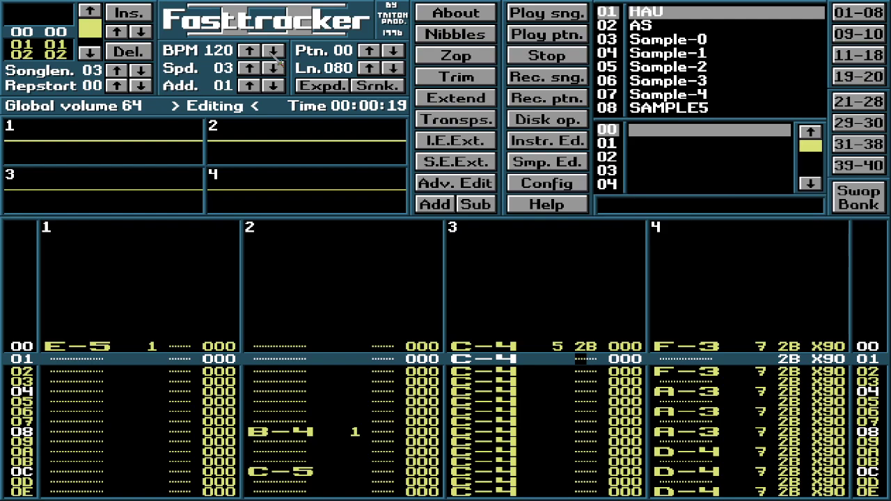
key(Down)
key(Down)
key(Down)
key(Down)
key(Down)
key(Down)
key(Down)
key(Down)
key(Down)
key(Down)
key(Down)
key(Down)
key(Down)
key(Down)
key(Down)
key(Down)
key(Down)
key(Down)
key(Down)
key(Down)
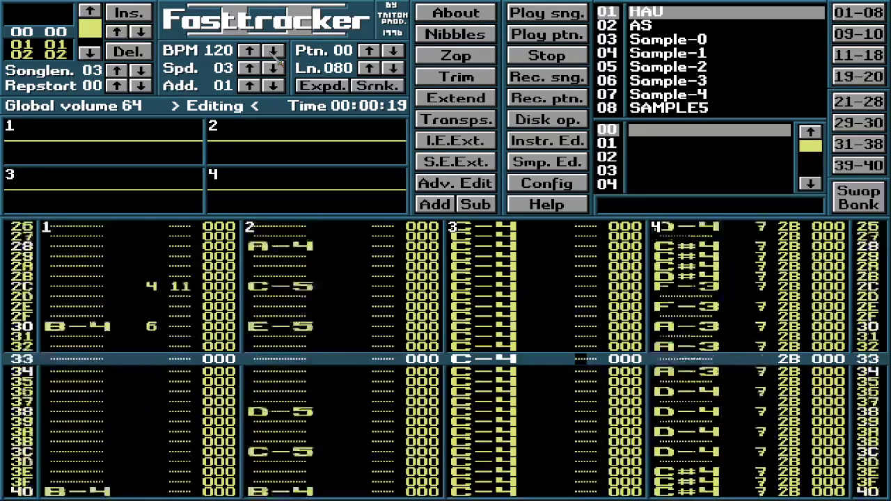
Play back the song and the current pattern to hear the cleaned-up tracks, and stop playback.
key(Return)
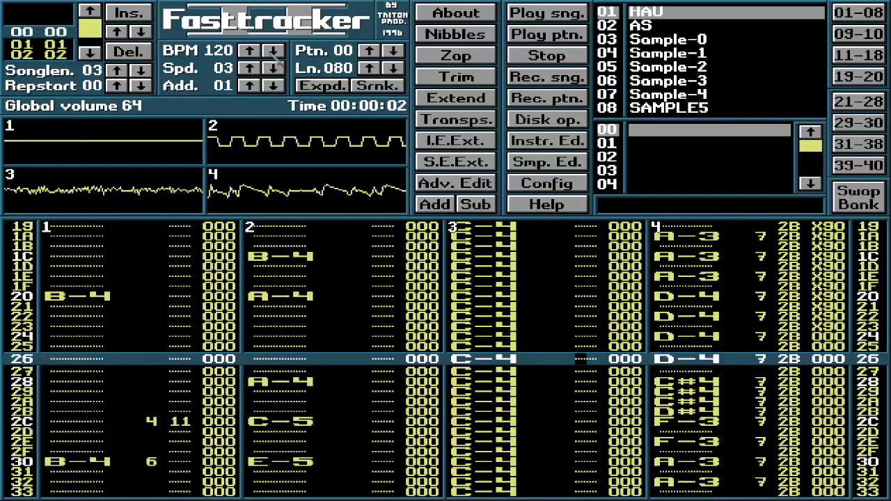
key(ctrl+Return)
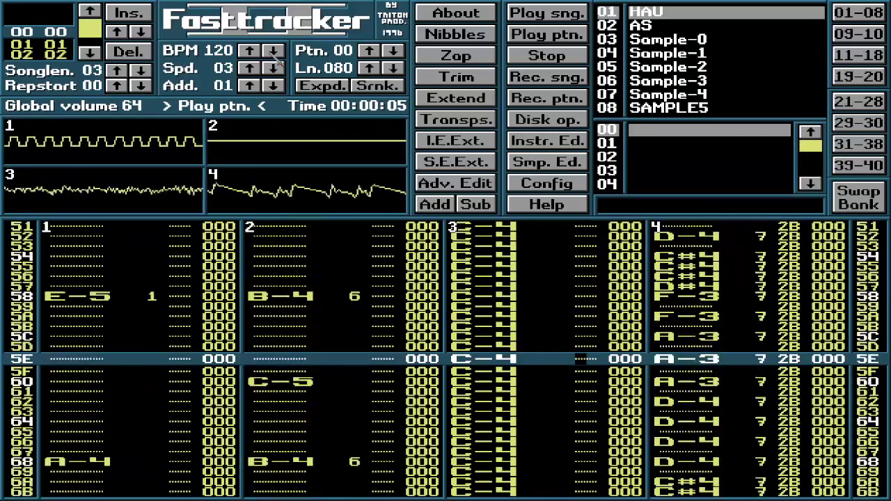
key(space)
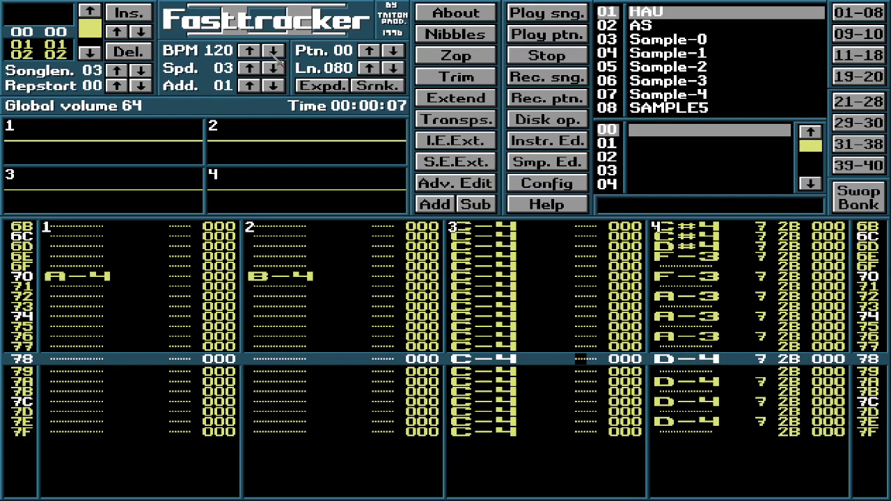
Review the rows from 78 back up to row 00, checking track 3's cleaned-up volume column.
key(Up)
key(Up)
key(Up)
key(Up)
key(Up)
key(Up)
key(Up)
key(Up)
key(Up)
key(Up)
key(Up)
key(Up)
key(Up)
key(Up)
key(Up)
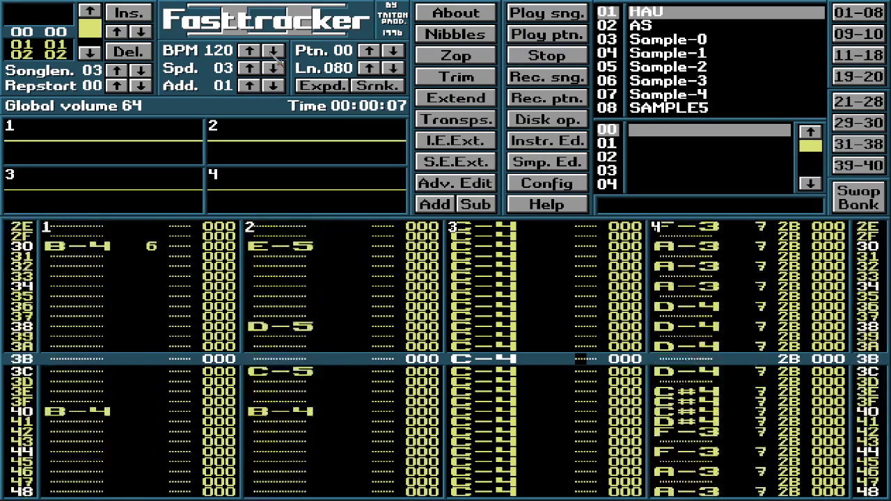
key(Up)
key(Up)
key(Up)
key(Up)
key(Up)
key(Up)
key(Up)
key(Up)
key(Up)
key(Up)
key(Up)
key(Up)
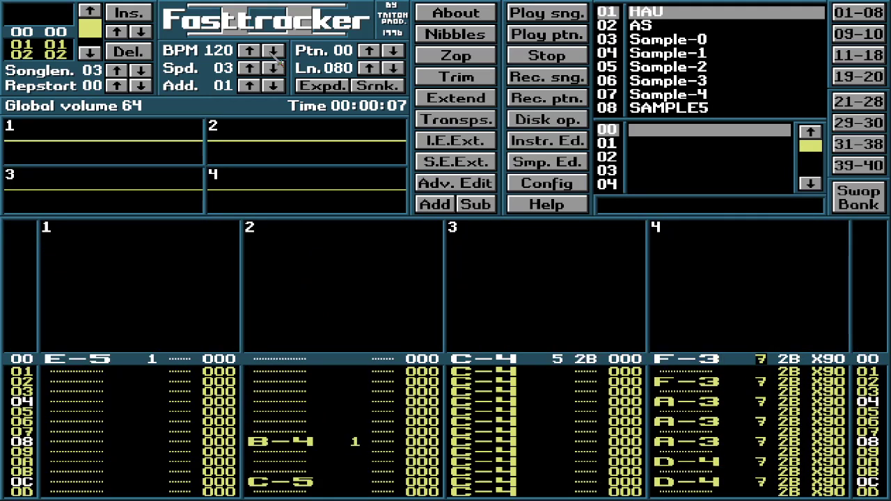
Examine the instrument numbers at the start of track 4, from row 00 through row 11.
key(Down)
key(Down)
key(Down)
key(Down)
key(Down)
key(Down)
key(Down)
key(Down)
key(Down)
key(Down)
key(Down)
key(Down)
key(Down)
key(Down)
key(Down)
key(Down)
key(Down)
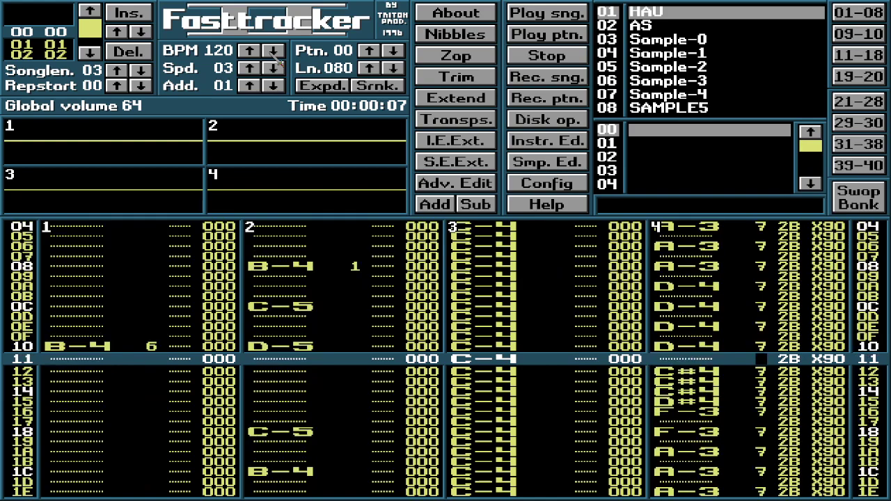
key(Up)
key(Up)
key(Up)
key(Up)
key(Up)
key(Up)
key(Up)
key(Up)
key(Up)
key(Up)
key(Up)
key(Up)
key(Up)
key(Up)
key(Up)
Examine track 4's instrument column down the whole pattern for repeated instrument numbers.
key(Down)
key(Down)
key(Down)
key(Down)
key(Down)
key(Down)
key(Down)
key(Down)
key(Down)
key(Down)
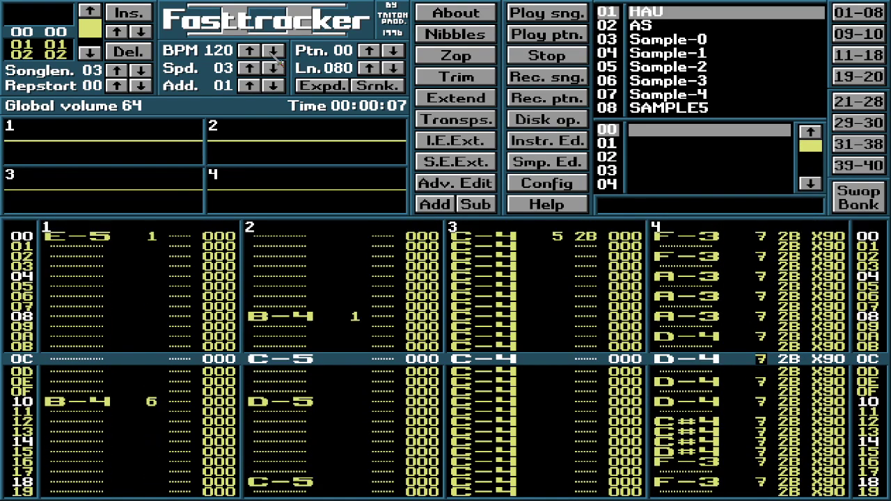
key(Down)
key(Down)
key(Down)
key(Down)
key(Down)
key(Down)
key(Down)
key(Down)
key(Down)
key(Down)
key(Down)
key(Down)
key(Down)
key(Down)
key(Down)
key(Down)
key(Down)
key(Down)
key(Down)
key(Down)
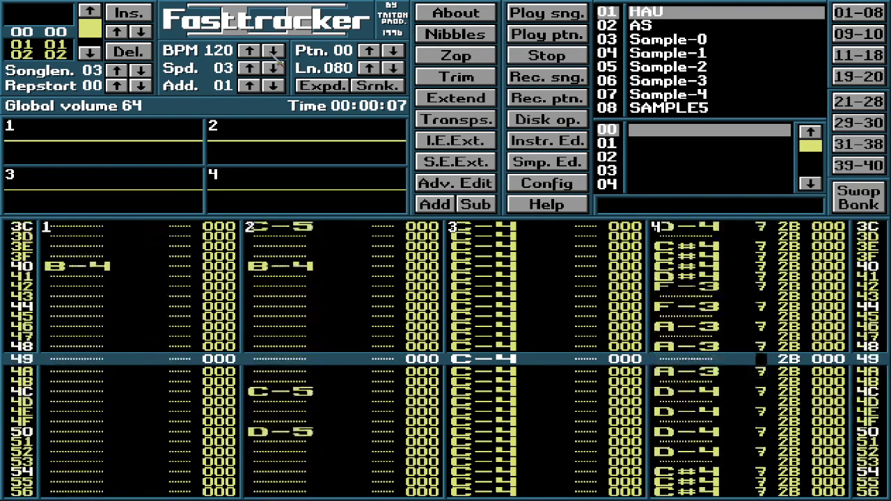
key(Down)
key(Down)
key(Down)
key(Down)
key(Down)
key(Down)
key(Down)
key(Down)
key(Down)
key(Down)
key(Down)
key(Down)
key(Down)
key(Down)
key(Down)
key(Down)
key(Down)
key(Down)
key(Down)
key(Down)
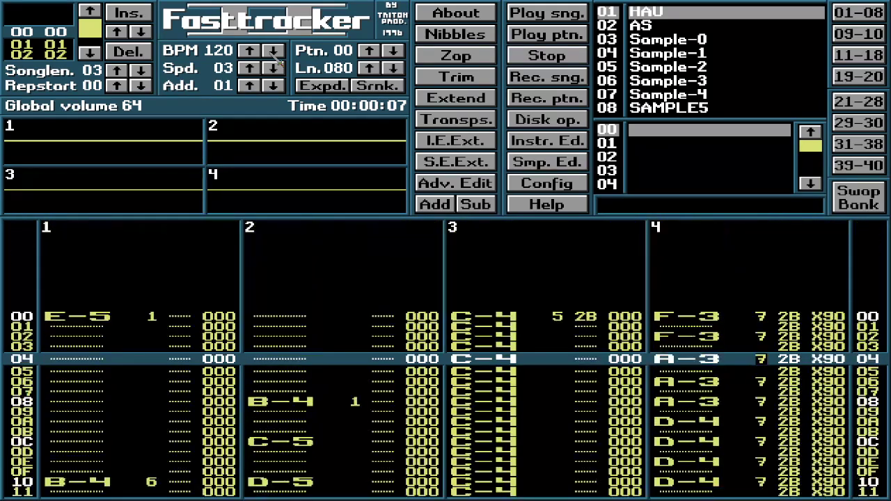
Clear track 4's repeated instrument numbers from row 02 through row 7F.
key(Up)
key(Up)
key(Up)
key(Down)
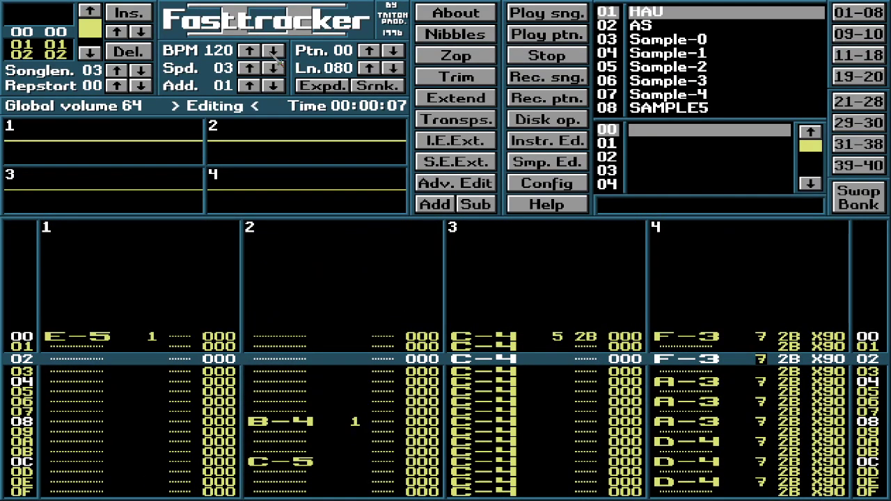
key(Down)
key(Down)
key(Down)
key(Down)
key(Down)
key(Down)
key(Down)
key(Down)
key(Down)
key(Down)
key(Down)
key(Down)
key(Down)
key(Down)
key(Down)
key(Down)
key(Down)
key(Down)
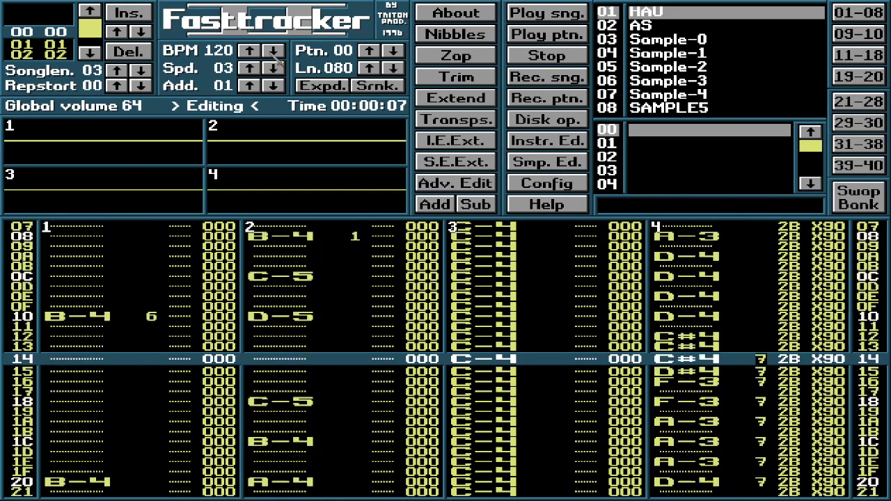
key(Down)
key(Down)
key(Down)
key(Down)
key(Down)
key(Down)
key(Down)
key(Down)
key(Down)
key(Down)
key(Down)
key(Down)
key(Down)
key(Down)
key(Down)
key(Down)
key(Down)
key(Down)
key(Down)
key(Down)
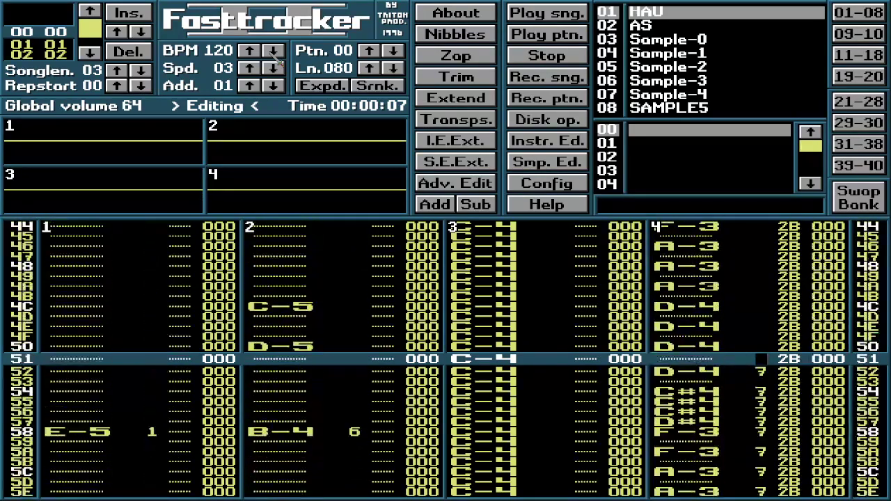
key(Down)
key(Down)
key(Down)
key(Down)
key(Down)
key(Down)
key(Down)
key(Down)
key(Down)
key(Down)
key(Down)
key(Down)
key(Down)
key(Down)
key(Down)
key(Down)
key(Down)
key(Down)
key(Down)
key(Down)
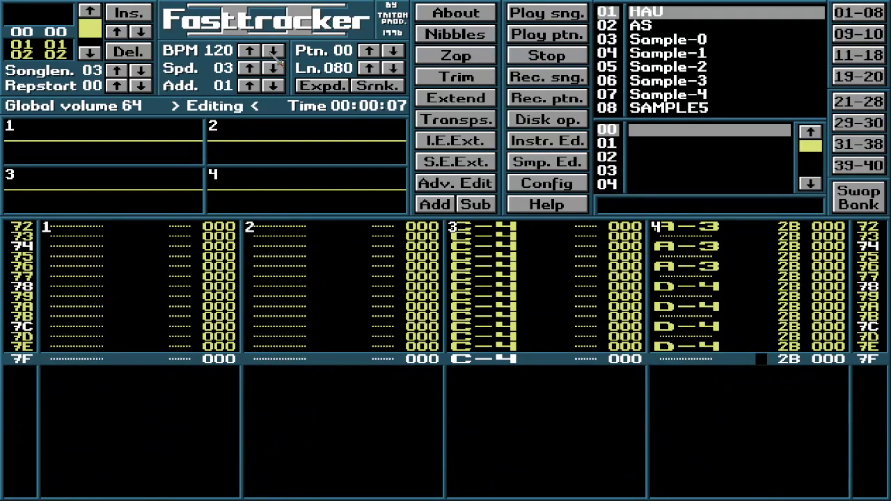
key(Down)
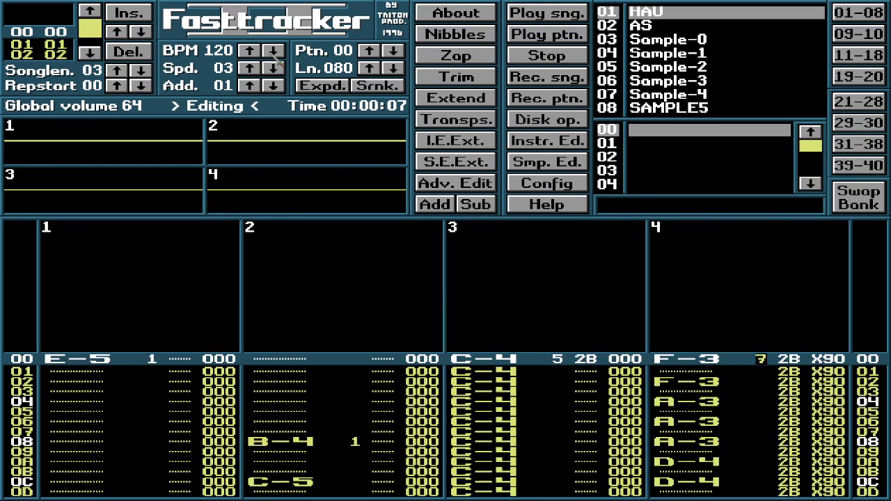
Clear track 4's repeated 2B volume values from row 01 through row 7F.
key(Down)
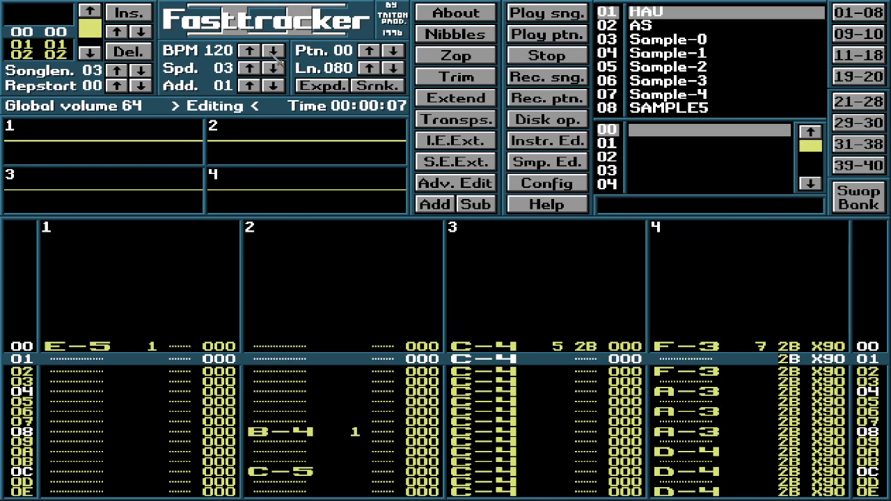
key(Down)
key(Down)
key(Down)
key(Down)
key(Down)
key(Down)
key(Down)
key(Down)
key(Down)
key(Down)
key(Down)
key(Down)
key(Down)
key(Down)
key(Down)
key(Down)
key(Down)
key(Down)
key(Down)
key(Down)
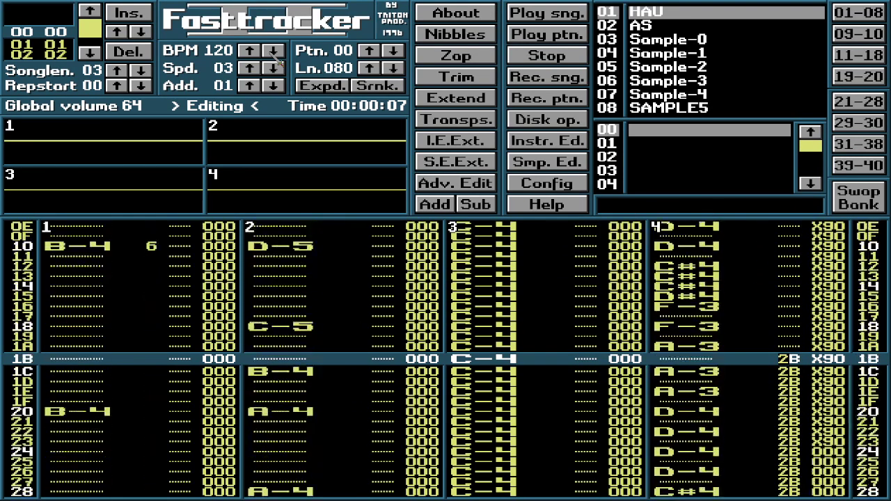
key(Down)
key(Down)
key(Down)
key(Down)
key(Down)
key(Down)
key(Down)
key(Down)
key(Down)
key(Down)
key(Down)
key(Down)
key(Down)
key(Down)
key(Down)
key(Down)
key(Down)
key(Down)
key(Down)
key(Down)
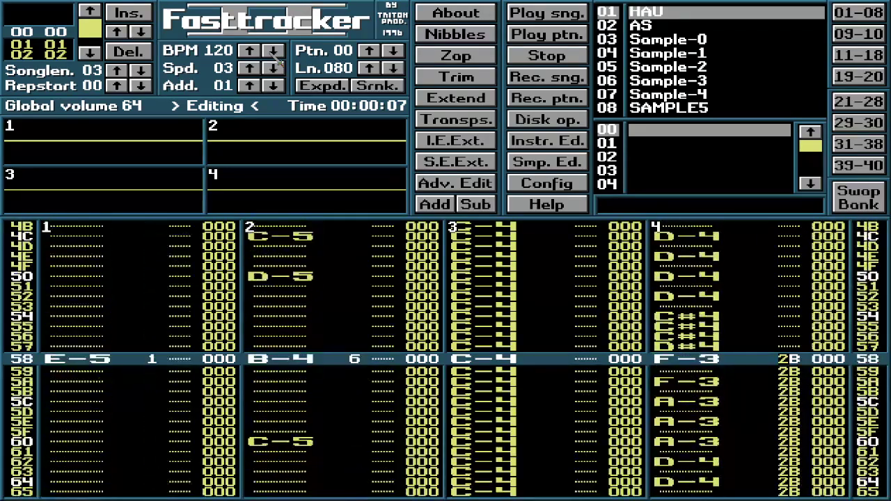
key(Down)
key(Down)
key(Down)
key(Down)
key(Down)
key(Down)
key(Down)
key(Down)
key(Down)
key(Down)
key(Down)
key(Down)
key(Down)
key(Down)
key(Down)
key(Down)
key(Down)
key(Down)
key(Down)
key(Down)
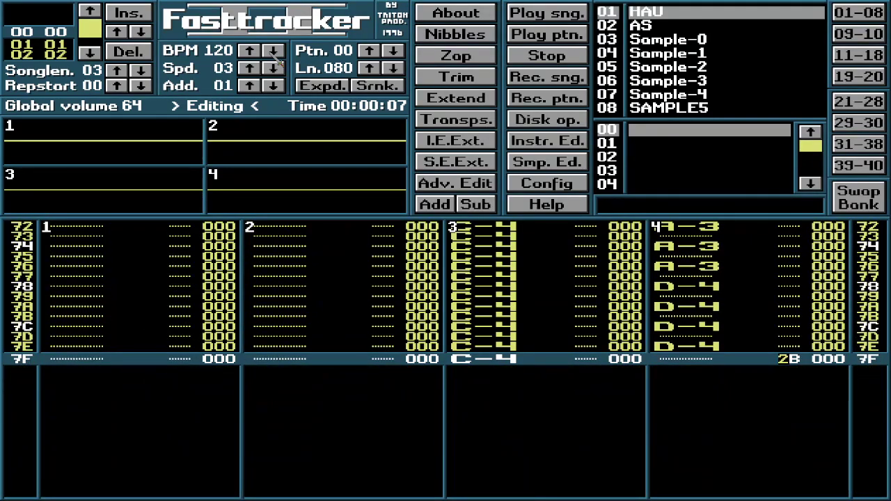
key(Down)
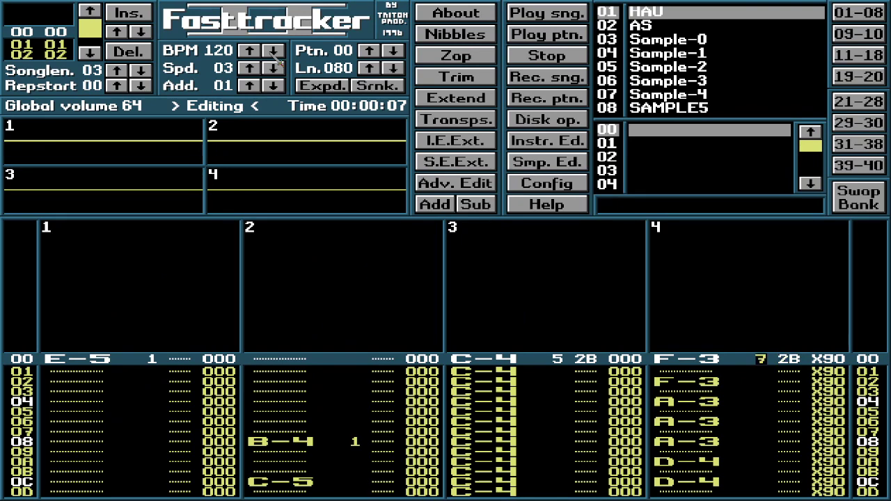
Clear the X90 effects from track 4 from row 00 downward, and play the song.
key(alt+Delete)
key(alt+Delete)
key(alt+Delete)
key(alt+Delete)
key(alt+Delete)
key(alt+Delete)
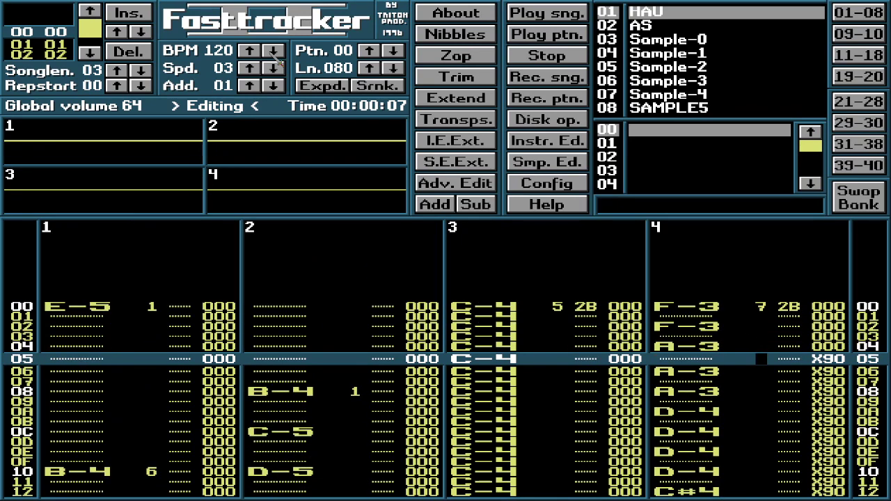
key(alt+Delete)
key(alt+Delete)
key(alt+Delete)
key(alt+Delete)
key(alt+Delete)
key(alt+Delete)
key(alt+Delete)
key(alt+Delete)
key(alt+Delete)
key(alt+Delete)
key(alt+Delete)
key(alt+Delete)
key(alt+Delete)
key(alt+Delete)
key(alt+Delete)
key(alt+Delete)
key(alt+Delete)
key(alt+Delete)
key(alt+Delete)
key(alt+Delete)
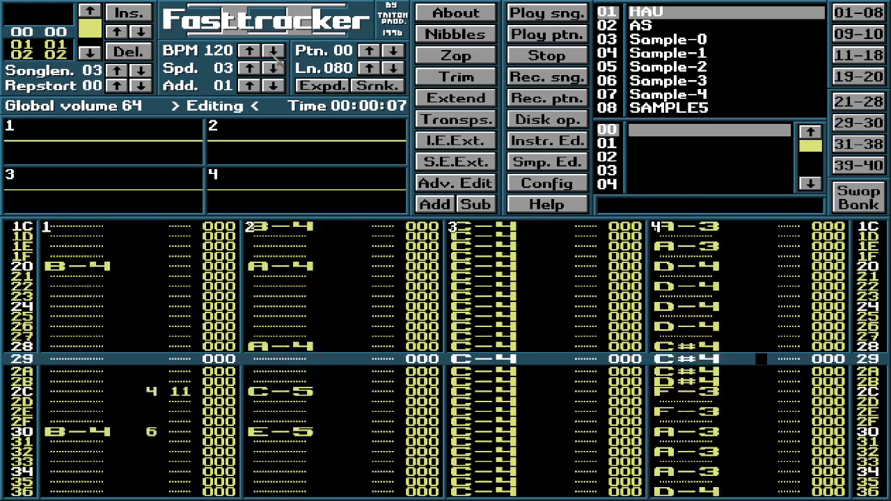
key(Control_R)
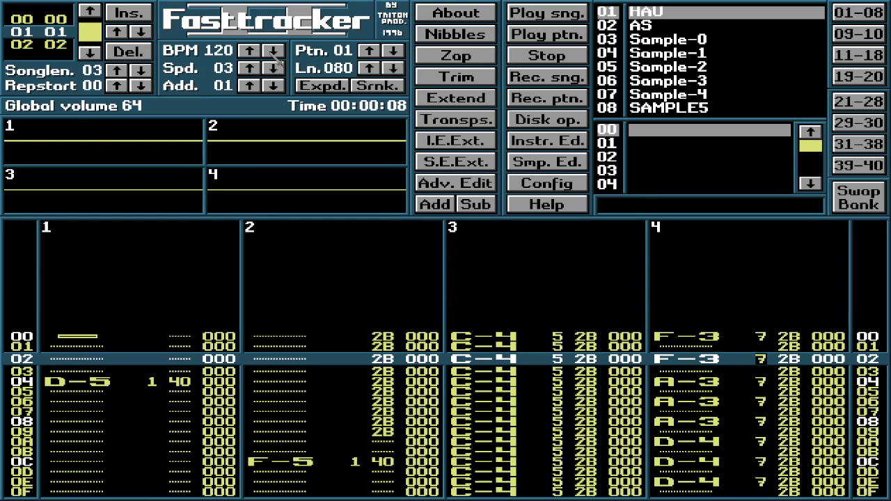
Clear track 2's 2B volume values from row 00 through row 09 of pattern 01.
key(Left)
key(Left)
key(Left)
key(Left)
key(Left)
key(Left)
key(Left)
key(Left)
key(Left)
key(Left)
key(Left)
key(Left)
key(Left)
key(Left)
key(Left)
key(Left)
key(Left)
key(Left)
key(Up)
key(Up)
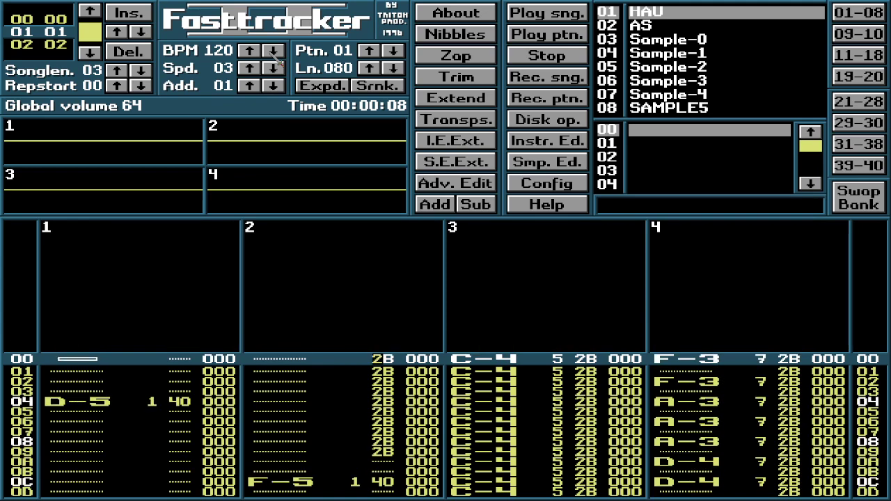
key(space)
key(Down)
key(Down)
key(Down)
key(Down)
key(Down)
key(Down)
key(Down)
key(Down)
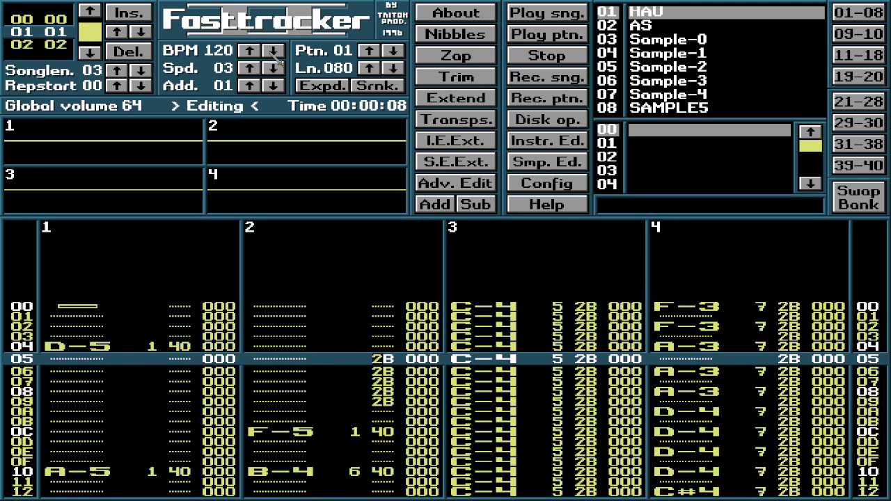
key(Delete)
key(Delete)
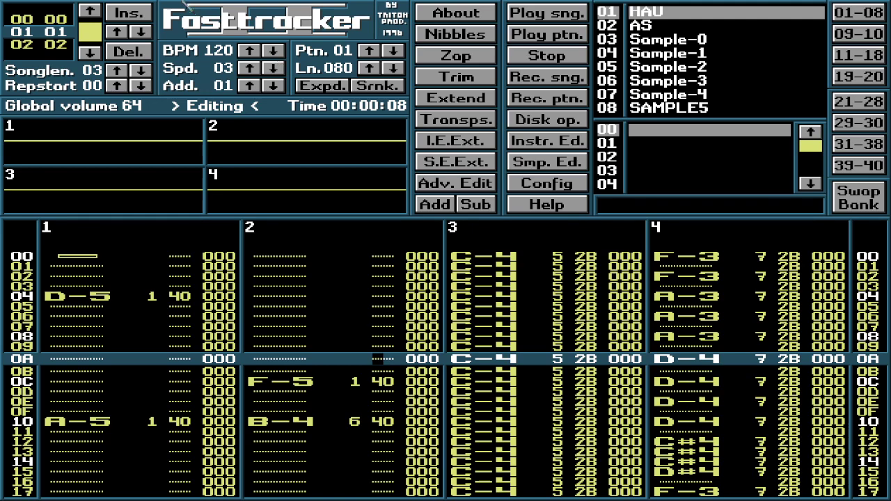
Examine the first and last rows of pattern 00 for track 2's volume values where it leads into pattern 01.
click(90, 15)
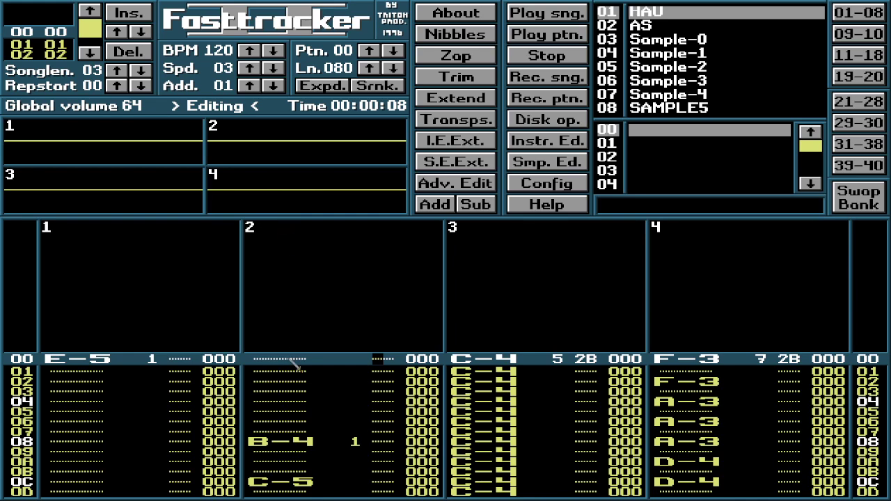
key(Up)
key(Up)
key(Down)
key(Down)
key(Up)
key(Up)
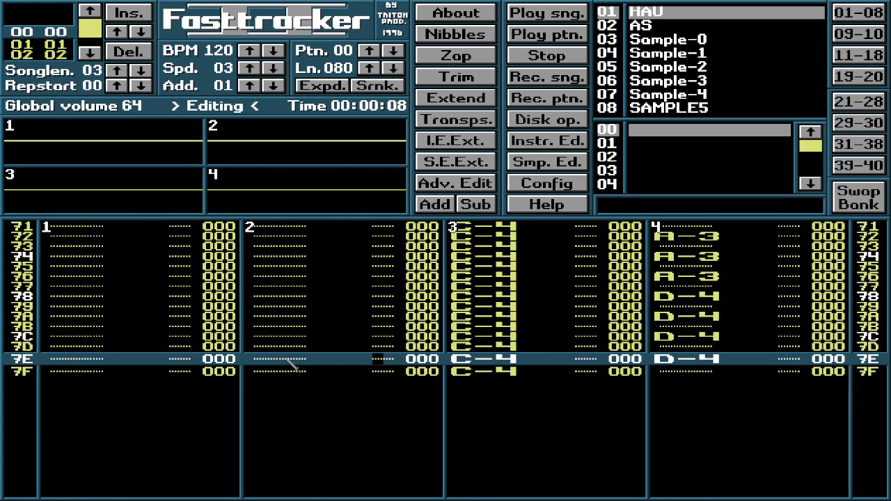
key(Up)
key(Up)
key(Up)
key(Down)
key(Down)
key(Down)
key(Down)
key(Down)
key(Up)
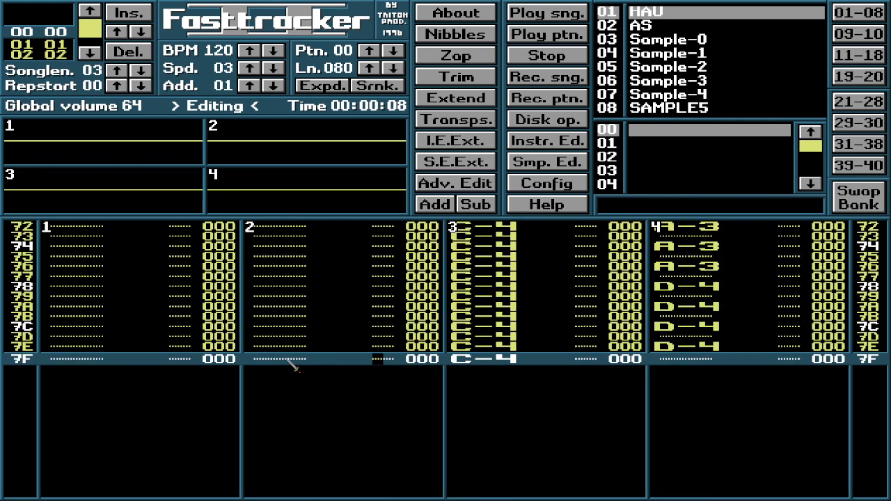
key(Down)
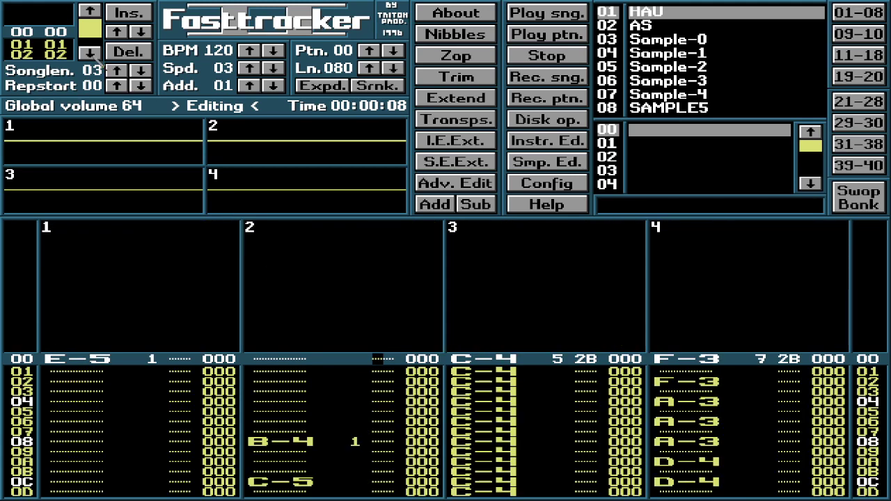
Return to pattern 01 and enter volume 2B on row 00 of track 2.
key(shift+Right)
text(2)
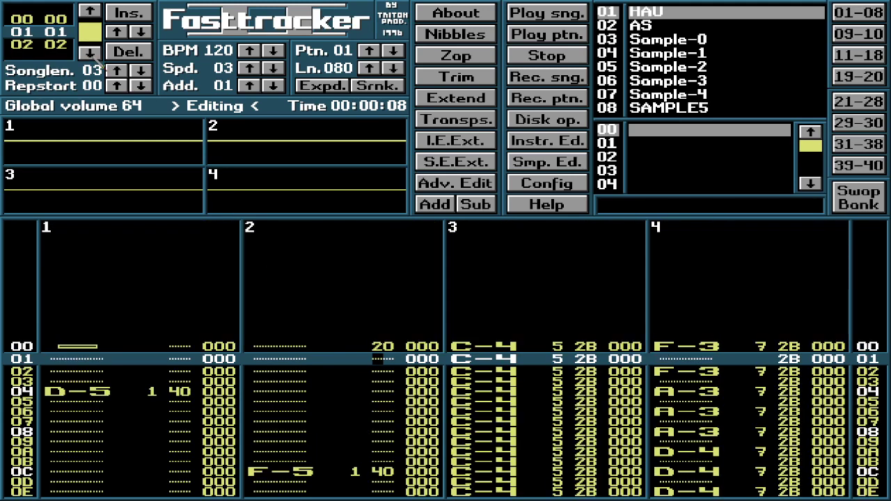
text(B)
Clear the 40 volume values from track 1 of pattern 01 from row 04 downward.
key(Down)
key(Down)
key(Down)
key(Down)
key(Down)
key(Down)
key(Down)
key(Down)
key(Down)
key(Down)
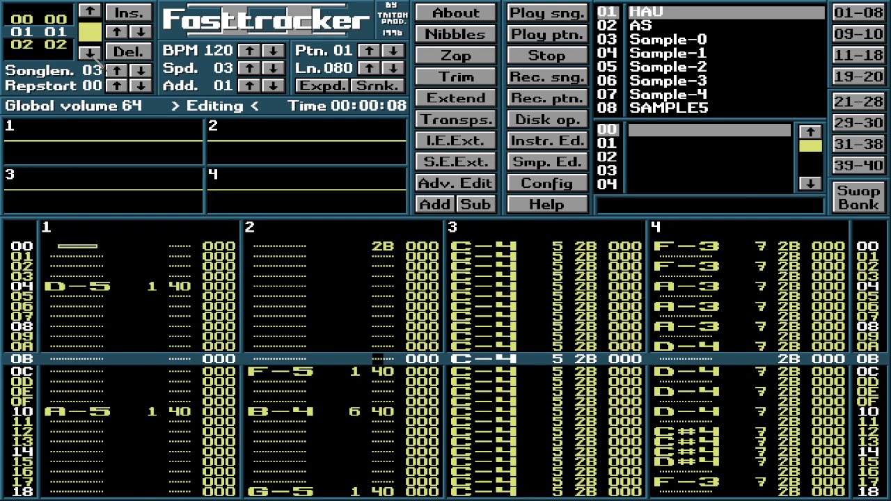
key(Left)
key(Left)
key(Left)
key(Left)
key(Left)
key(Left)
key(Left)
key(Left)
key(Left)
key(Left)
key(Left)
key(Right)
key(Right)
key(Right)
key(Up)
key(Up)
key(Up)
key(Up)
key(Up)
key(Up)
key(Up)
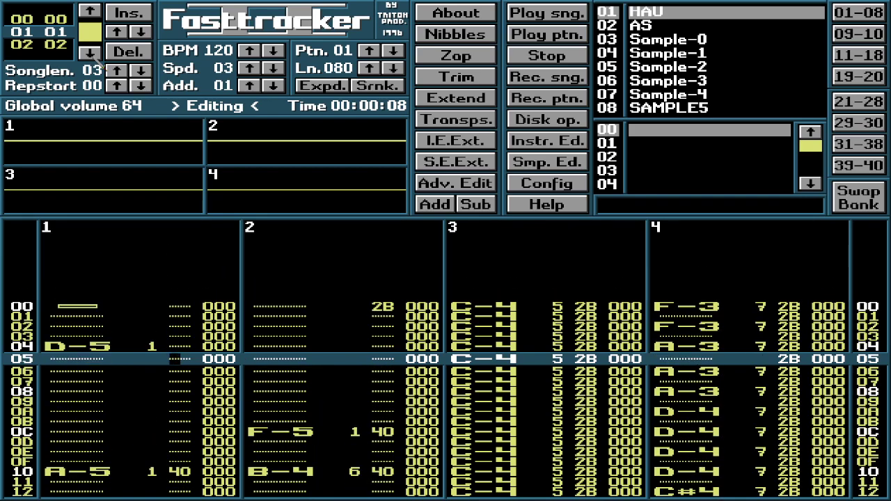
key(Down)
key(Down)
key(Down)
key(Down)
key(Down)
key(Down)
key(Down)
key(Down)
key(Down)
key(Down)
key(Down)
key(Down)
key(Down)
key(Down)
key(Down)
key(Down)
key(Down)
key(Down)
key(Down)
key(Down)
key(Down)
key(Down)
key(Down)
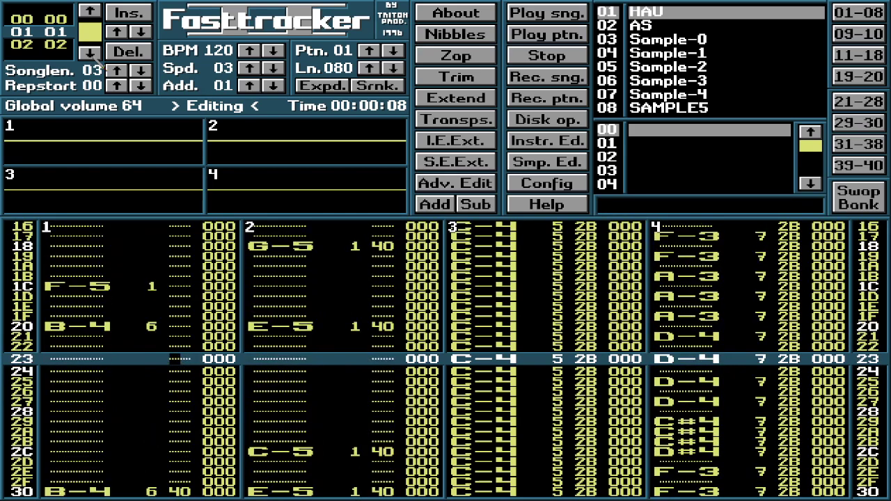
key(Down)
key(Down)
key(Down)
key(Down)
key(Down)
key(Down)
key(Down)
key(Down)
key(Down)
key(Down)
key(Down)
key(Down)
key(Down)
key(Down)
key(Down)
key(Down)
key(Down)
key(Down)
key(Down)
key(Down)
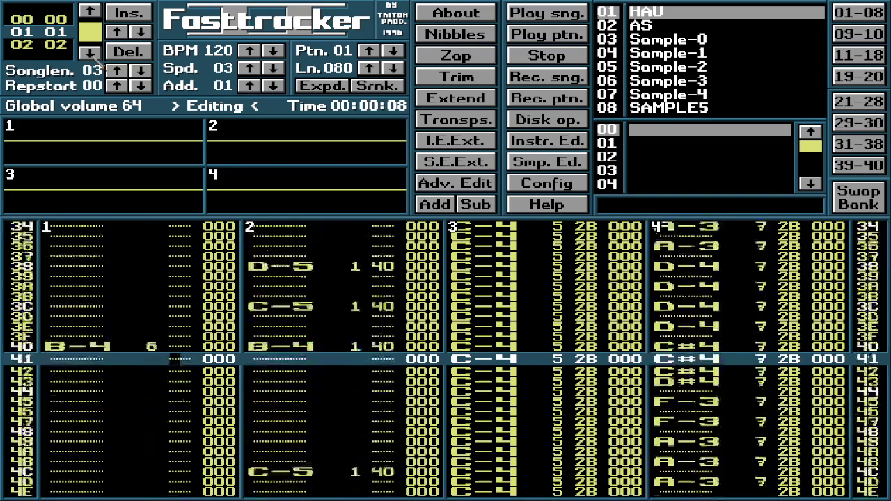
key(Down)
key(Down)
key(Down)
key(Down)
key(Down)
key(Down)
key(Down)
key(Down)
key(Down)
key(Down)
key(Down)
key(Down)
key(Down)
key(Down)
key(Down)
key(Down)
key(Down)
key(Down)
key(Down)
key(Down)
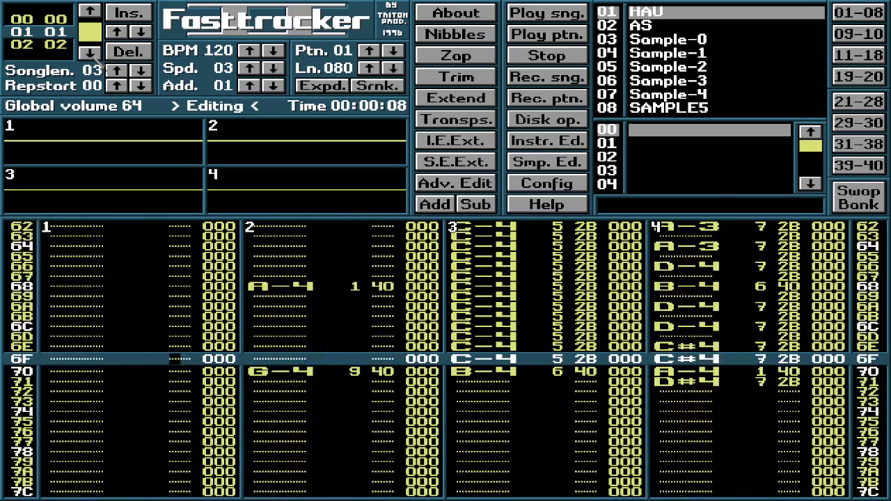
Look back through track 1 of pattern 01 from row 6F up to the opening rows.
key(Up)
key(Up)
key(Up)
key(Up)
key(Up)
key(Up)
key(Up)
key(Up)
key(Up)
key(Up)
key(Up)
key(Up)
key(Up)
key(Up)
key(Up)
key(Up)
key(Up)
key(Up)
key(Up)
key(Up)
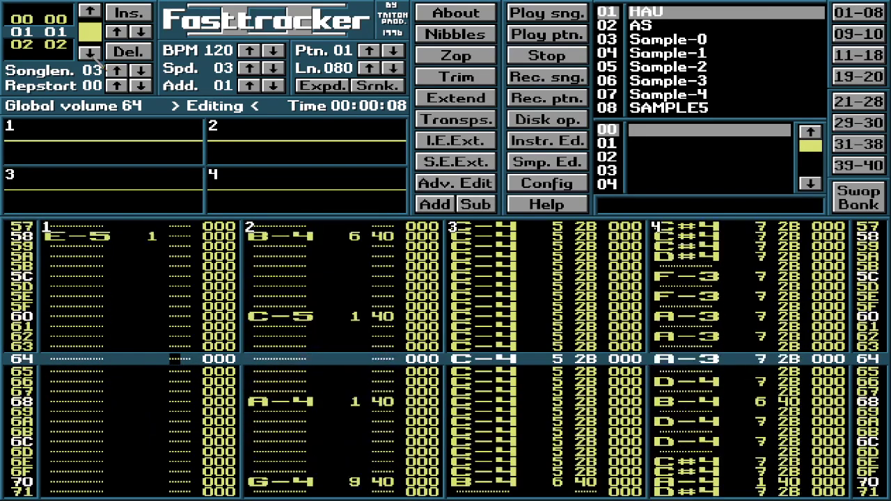
key(Up)
key(Up)
key(Up)
key(Up)
key(Up)
key(Up)
key(Up)
key(Up)
key(Up)
key(Up)
key(Up)
key(Up)
key(Up)
key(Up)
key(Up)
key(Up)
key(Up)
key(Up)
key(Up)
key(Up)
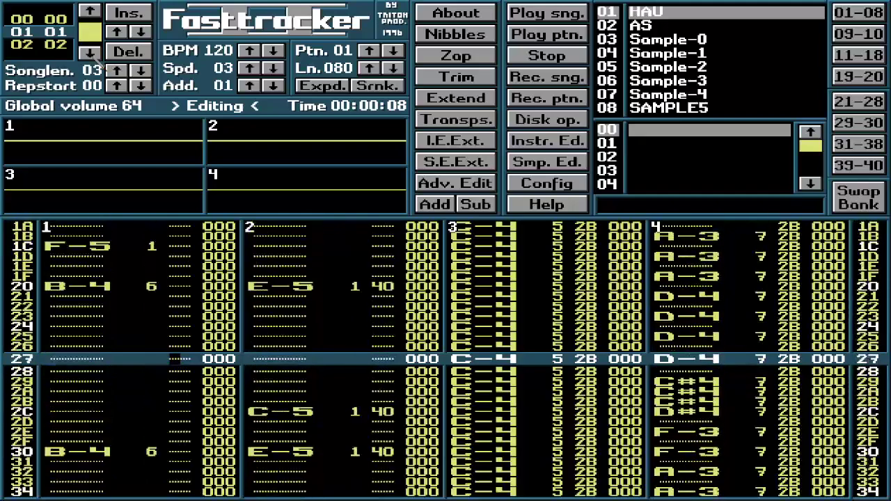
key(Up)
key(Up)
key(Up)
key(Up)
key(Up)
key(Up)
key(Up)
key(Up)
key(Up)
key(Up)
key(Up)
key(Up)
key(Up)
key(Up)
key(Up)
key(Up)
key(Up)
key(Up)
key(Up)
key(Up)
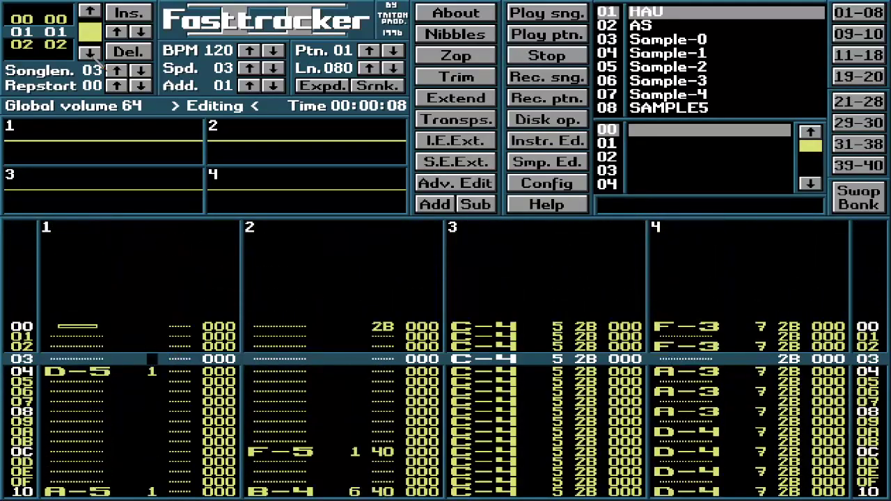
Examine track 1's instrument numbers in pattern 01 between rows 03 and 18 for repeated entries.
key(Down)
key(Down)
key(Down)
key(Down)
key(Down)
key(Down)
key(Down)
key(Down)
key(Down)
key(Down)
key(Down)
key(Down)
key(Down)
key(Down)
key(Down)
key(Down)
key(Down)
key(Down)
key(Down)
key(Down)
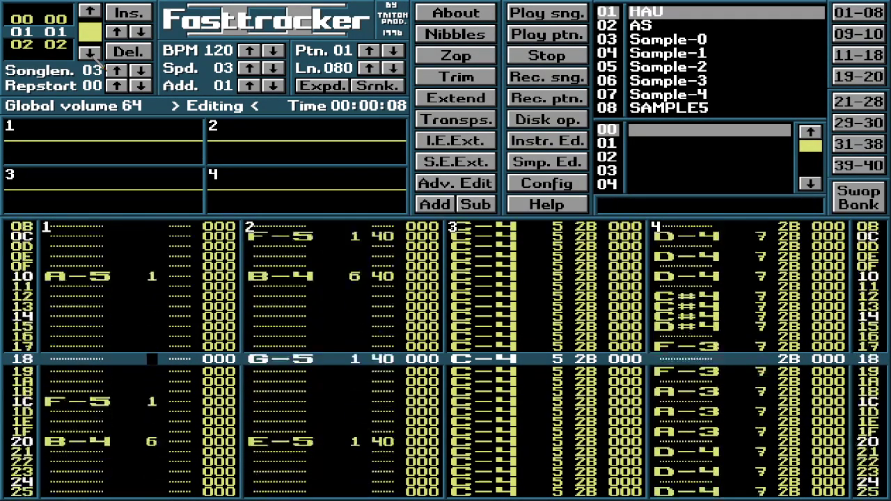
key(Up)
key(Up)
key(Up)
key(Up)
key(Up)
key(Up)
key(Up)
key(Up)
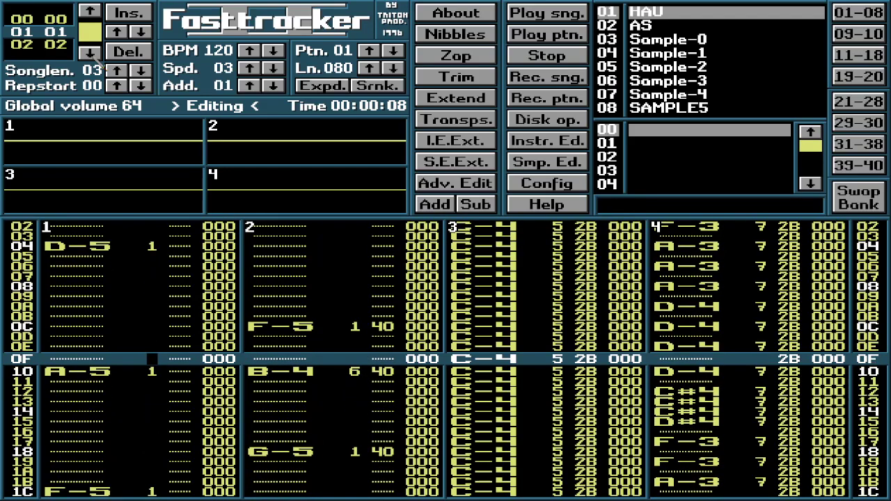
Clear the instrument number from the A-5 note on row 10 of track 1.
key(Down)
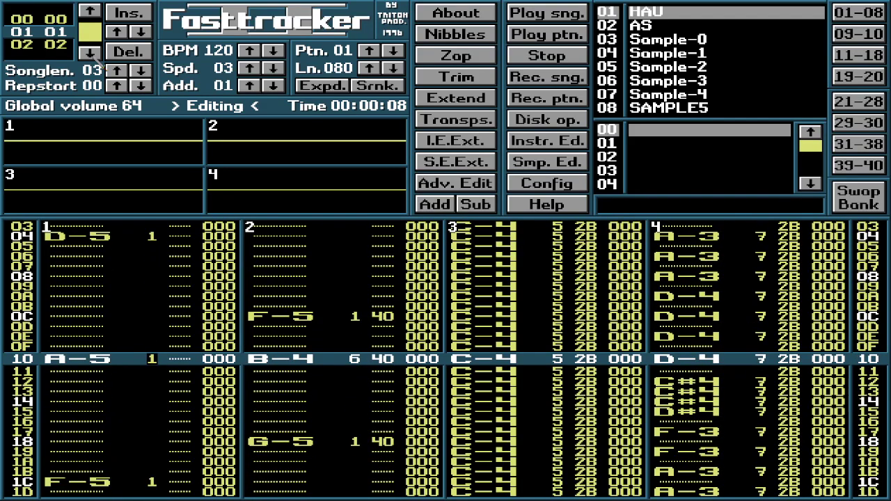
key(Down)
key(Down)
key(Down)
key(Down)
key(Down)
key(Down)
key(Down)
key(Down)
key(Down)
key(Down)
key(Down)
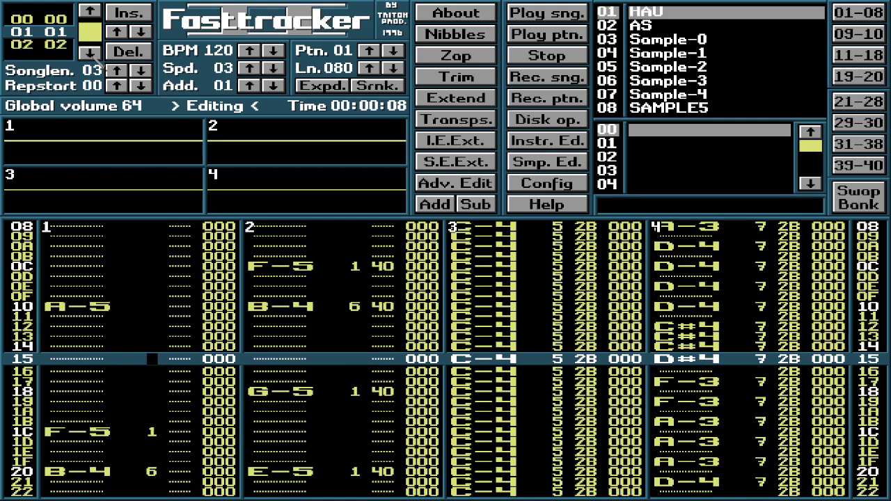
Clear the instrument number from the F-5 note on row 1C of track 1.
key(Down)
key(Down)
key(Down)
key(Down)
key(Down)
key(Down)
key(Down)
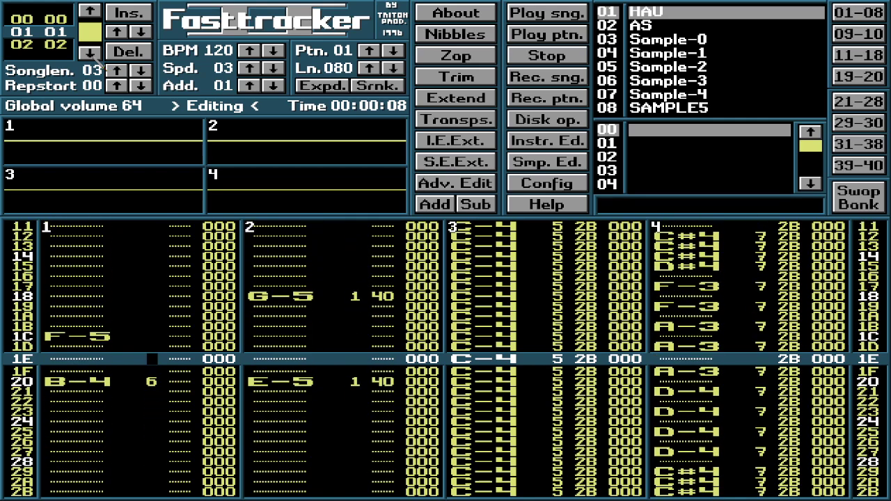
Clear the instrument number from the B-4 note on row 30 of track 1, keeping the one on row 20.
key(Down)
key(Down)
key(Down)
key(Down)
key(Down)
key(Down)
key(Down)
key(Down)
key(Down)
key(Down)
key(Down)
key(Down)
key(Down)
key(Down)
key(Down)
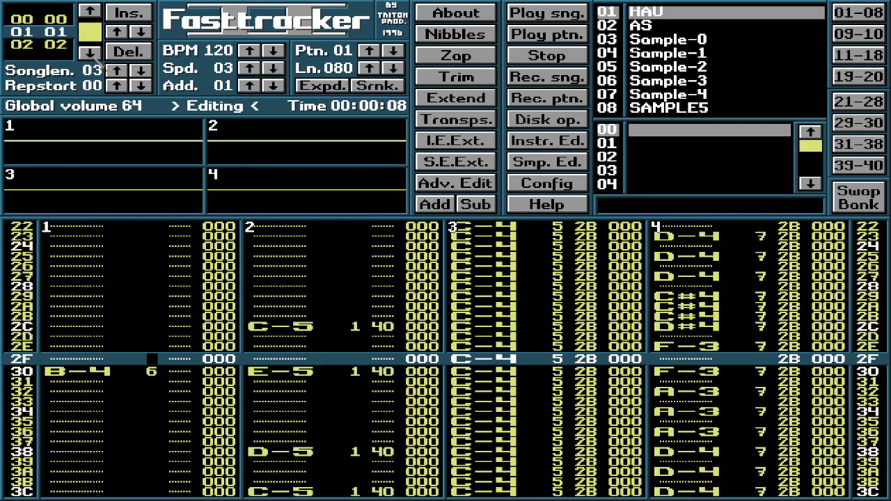
key(Down)
key(Down)
key(Down)
key(Down)
key(Down)
key(Down)
key(Down)
key(Down)
key(Down)
key(Down)
key(Down)
key(Down)
key(Down)
key(Down)
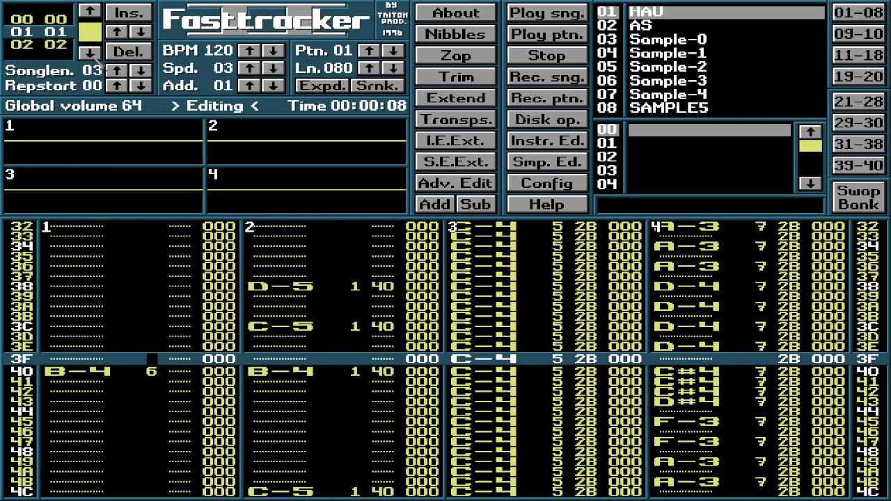
Examine track 1's remaining instrument numbers from row 3F back to row 20 of pattern 01.
key(Up)
key(Up)
key(Up)
key(Up)
key(Up)
key(Up)
key(Up)
key(Up)
key(Up)
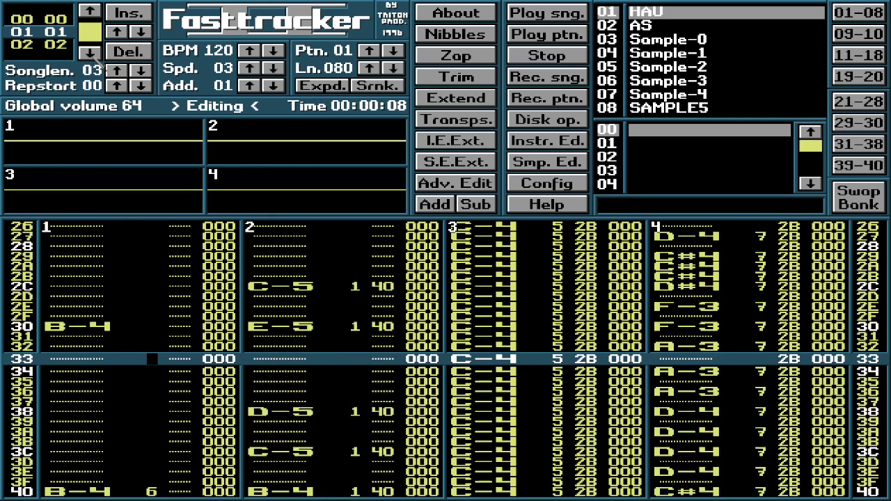
key(Up)
key(Up)
key(Up)
key(Up)
key(Up)
key(Up)
key(Up)
key(Up)
key(Up)
key(Up)
key(Up)
key(Up)
key(Up)
key(Up)
key(Up)
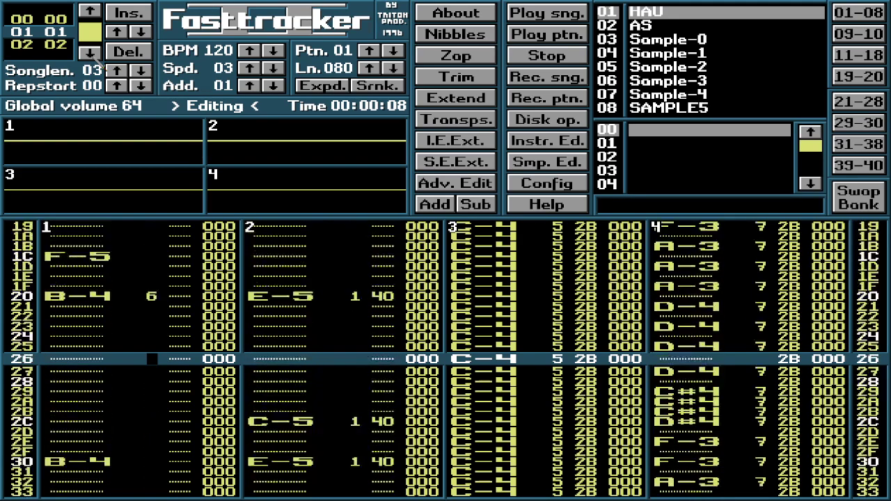
Examine track 1's notes and instrument numbers from row 26 down to row 6D of pattern 01.
key(Down)
key(Down)
key(Down)
key(Down)
key(Down)
key(Down)
key(Down)
key(Down)
key(Down)
key(Down)
key(Down)
key(Down)
key(Down)
key(Down)
key(Down)
key(Down)
key(Down)
key(Down)
key(Down)
key(Down)
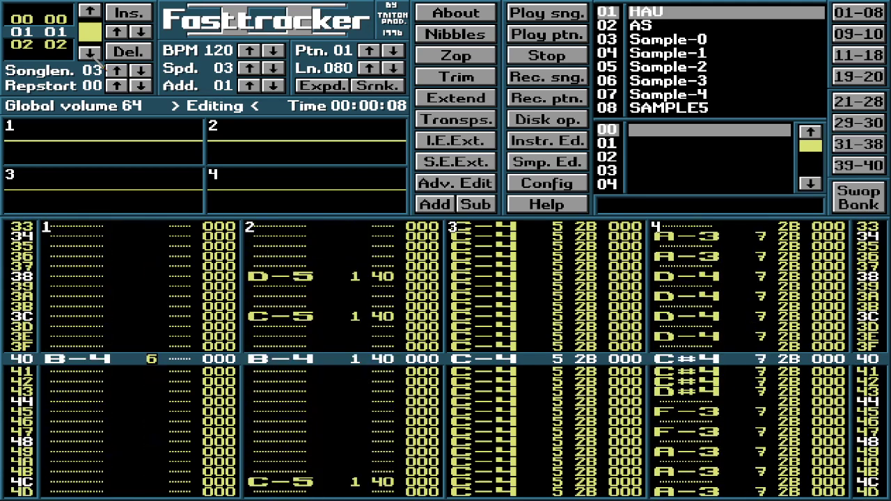
key(Down)
key(Down)
key(Down)
key(Down)
key(Down)
key(Down)
key(Down)
key(Down)
key(Down)
key(Down)
key(Down)
key(Down)
key(Down)
key(Down)
key(Down)
key(Down)
key(Down)
key(Down)
key(Down)
key(Down)
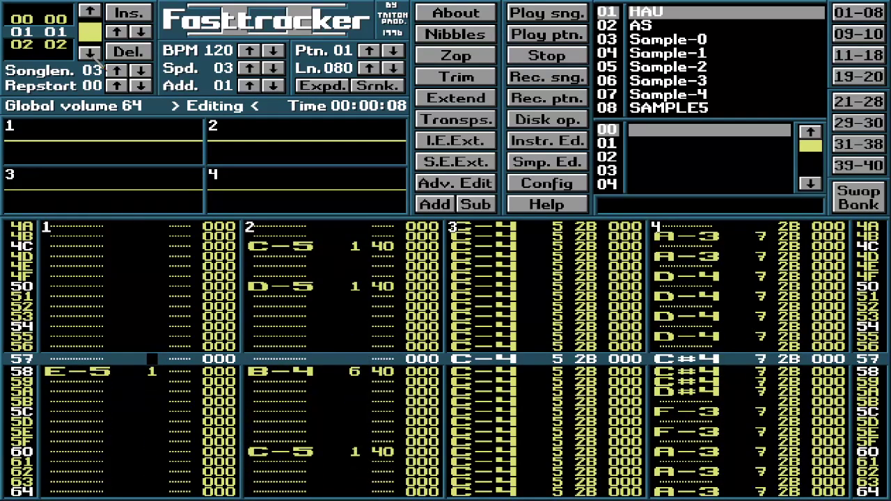
key(Down)
key(Down)
key(Down)
key(Down)
key(Down)
key(Down)
key(Down)
key(Down)
key(Down)
key(Down)
key(Down)
key(Down)
key(Down)
key(Down)
key(Down)
key(Down)
key(Down)
key(Down)
key(Down)
key(Down)
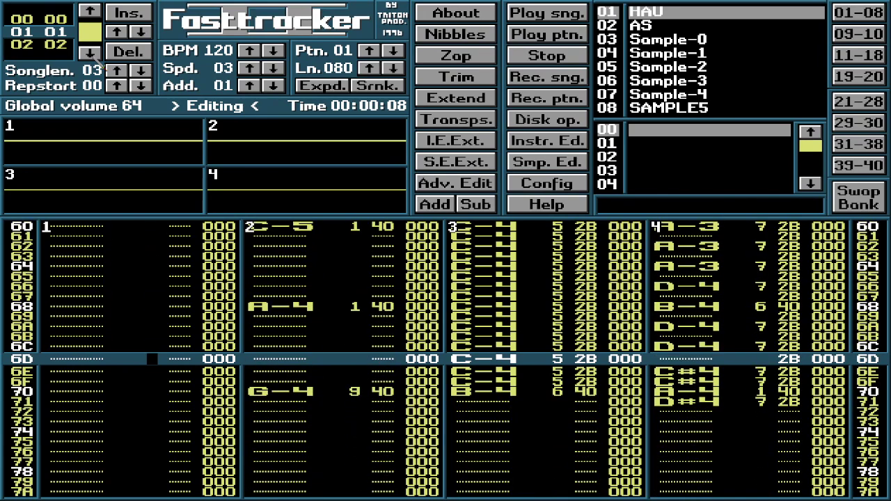
Check the HAU instrument's volume envelope and insert a key-off on row 60 of track 1, ending edit mode.
key(Up)
key(Up)
key(Up)
key(Up)
key(Up)
key(Up)
key(Up)
key(Up)
key(Up)
key(Up)
key(Up)
key(Up)
key(Up)
key(Up)
key(Up)
key(Up)
key(Up)
key(Up)
key(Up)
key(Up)
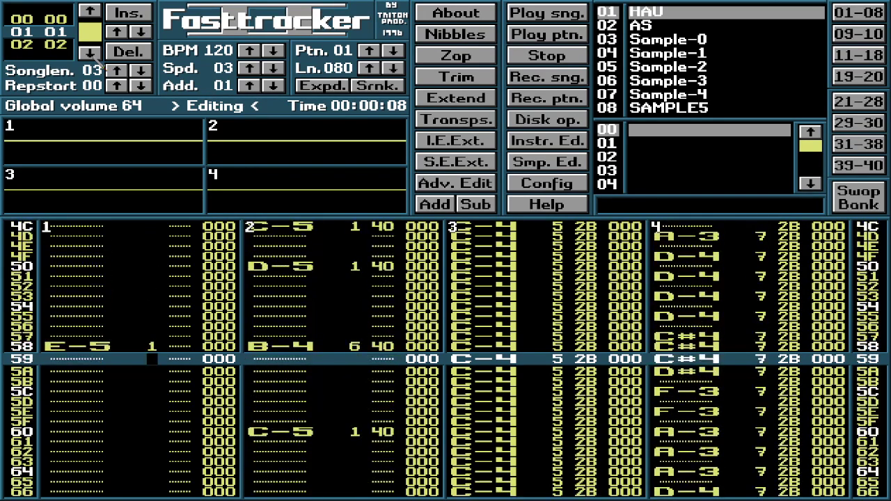
key(Down)
key(Down)
key(Down)
key(Down)
key(Down)
key(Down)
key(Down)
key(Down)
key(Left)
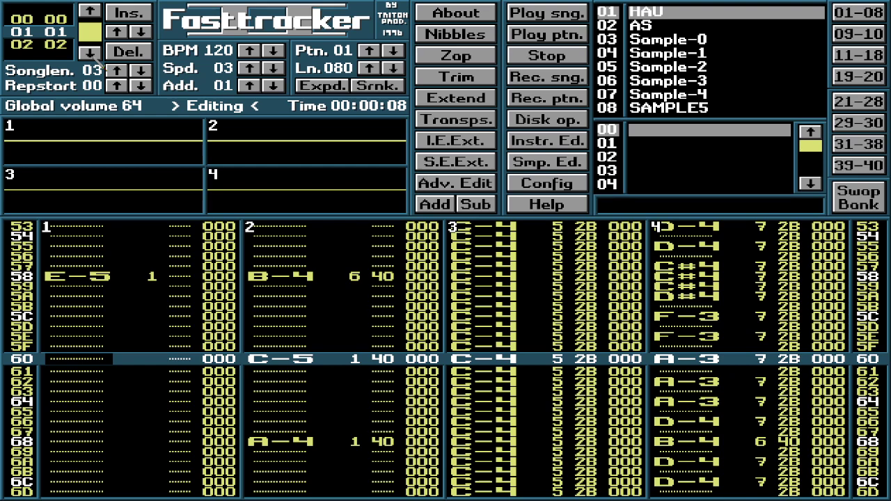
click(566, 142)
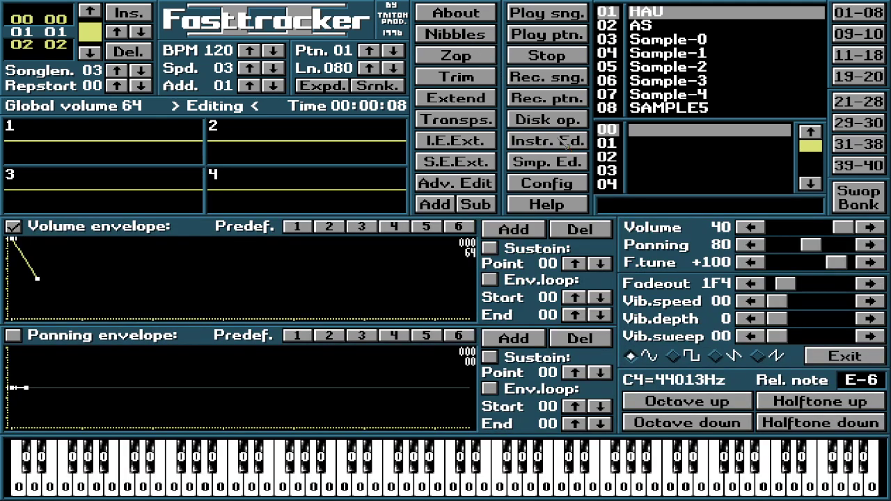
click(567, 142)
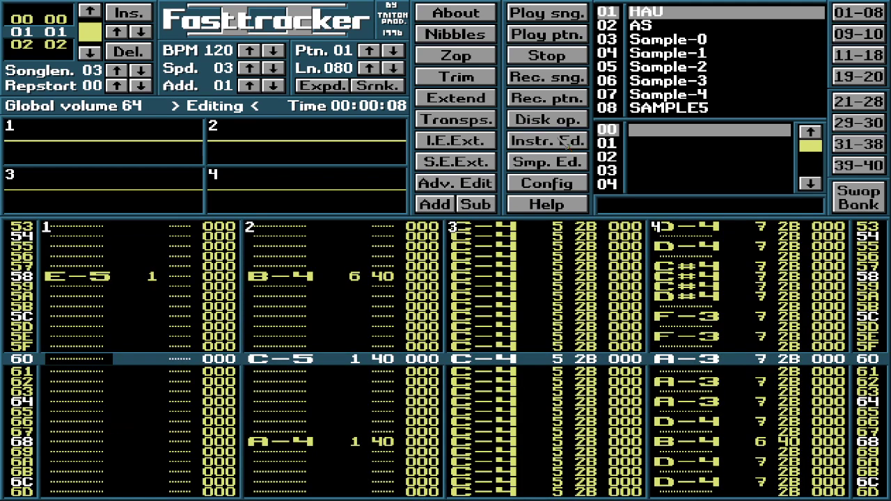
key(Caps_Lock)
key(space)
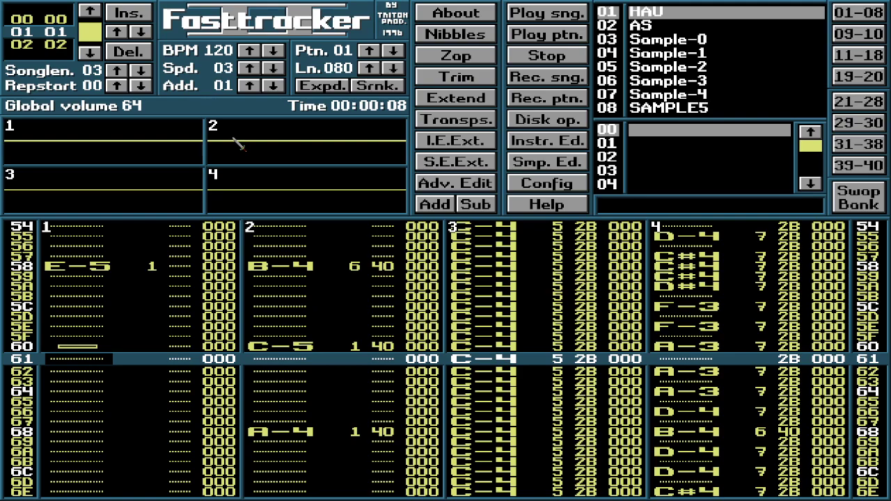
Review track 1's notes and instrument numbers from row 61 back to the start of pattern 01.
key(Up)
key(Up)
key(Up)
key(Up)
key(Up)
key(Up)
key(Up)
key(Up)
key(Up)
key(Up)
key(Up)
key(Up)
key(Up)
key(Up)
key(Up)
key(Up)
key(Up)
key(Up)
key(Up)
key(Up)
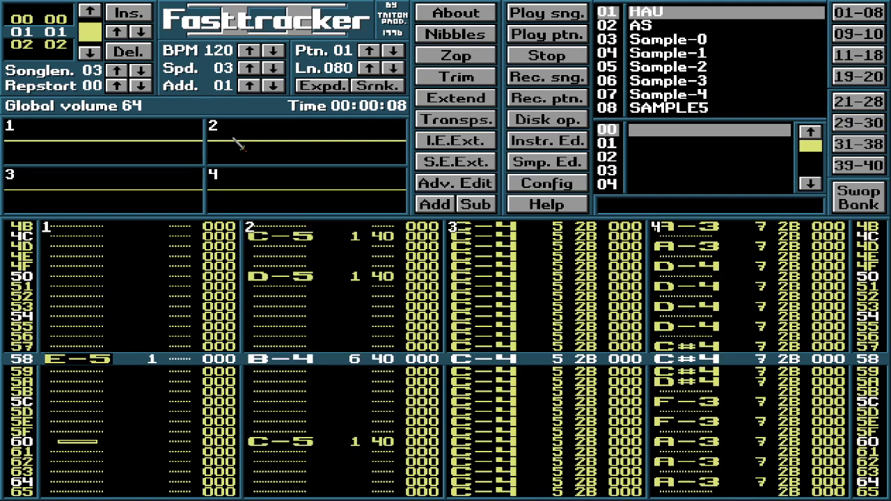
key(Up)
key(Up)
key(Up)
key(Up)
key(Up)
key(Up)
key(Up)
key(Up)
key(Up)
key(Up)
key(Up)
key(Up)
key(Up)
key(Up)
key(Up)
key(Up)
key(Up)
key(Up)
key(Up)
key(Up)
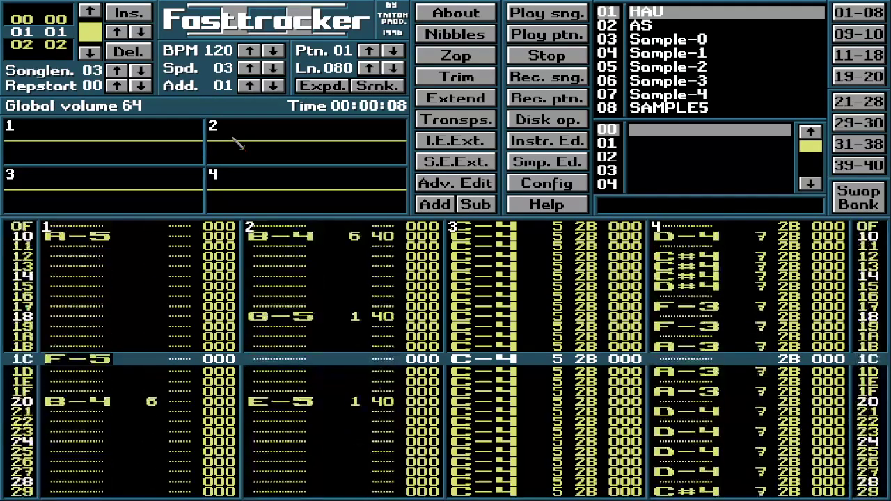
In edit mode, clear the volume values from track 2 of pattern 01, from the F-5 on row 0C down to row 6F.
key(Right)
key(Right)
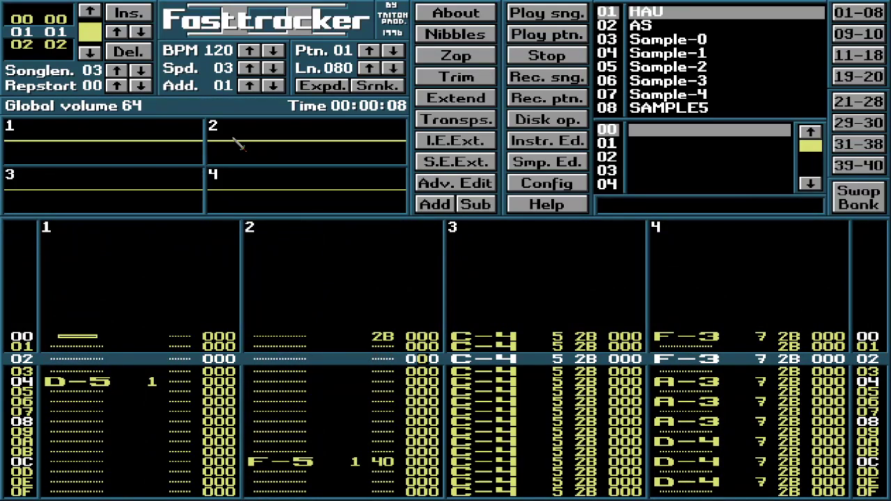
key(Left)
key(Left)
key(Down)
key(Down)
key(Down)
key(Down)
key(Down)
key(Down)
key(Down)
key(Down)
key(Down)
key(Down)
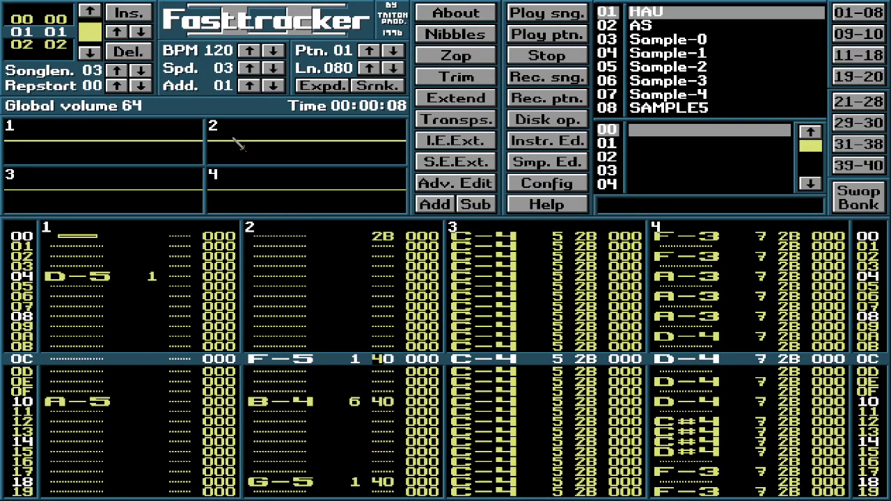
key(space)
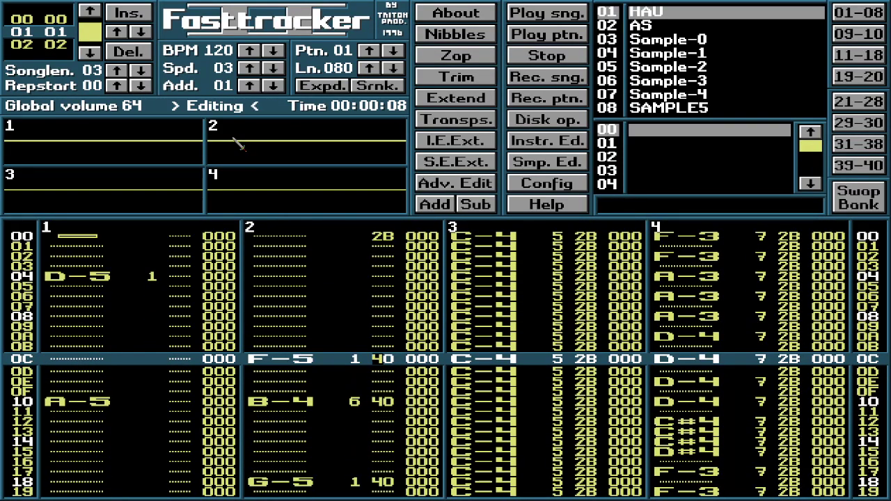
key(Delete)
key(Delete)
key(Delete)
key(Delete)
key(Delete)
key(Delete)
key(Delete)
key(Delete)
key(Delete)
key(Delete)
key(Delete)
key(Delete)
key(Delete)
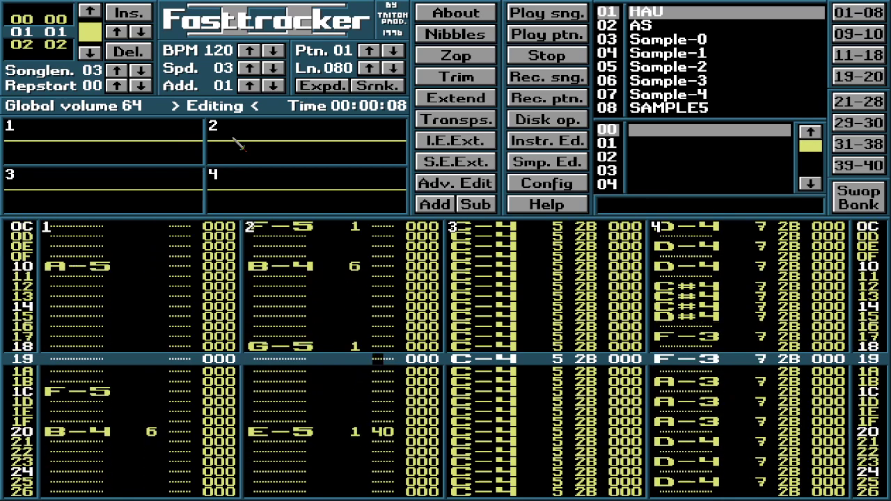
key(Delete)
key(Delete)
key(Delete)
key(Delete)
key(Delete)
key(Delete)
key(Delete)
key(Delete)
key(Delete)
key(Delete)
key(Delete)
key(Delete)
key(Delete)
key(Delete)
key(Delete)
key(Delete)
key(Delete)
key(Delete)
key(Delete)
key(Delete)
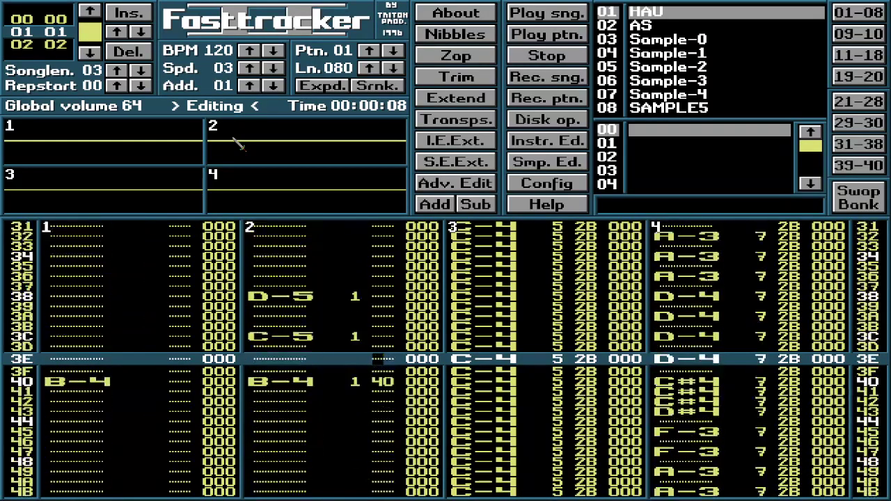
key(Delete)
key(Delete)
key(Delete)
key(Delete)
key(Delete)
key(Delete)
key(Delete)
key(Delete)
key(Delete)
key(Delete)
key(Delete)
key(Delete)
key(Delete)
key(Delete)
key(Delete)
key(Delete)
key(Delete)
key(Delete)
key(Delete)
key(Delete)
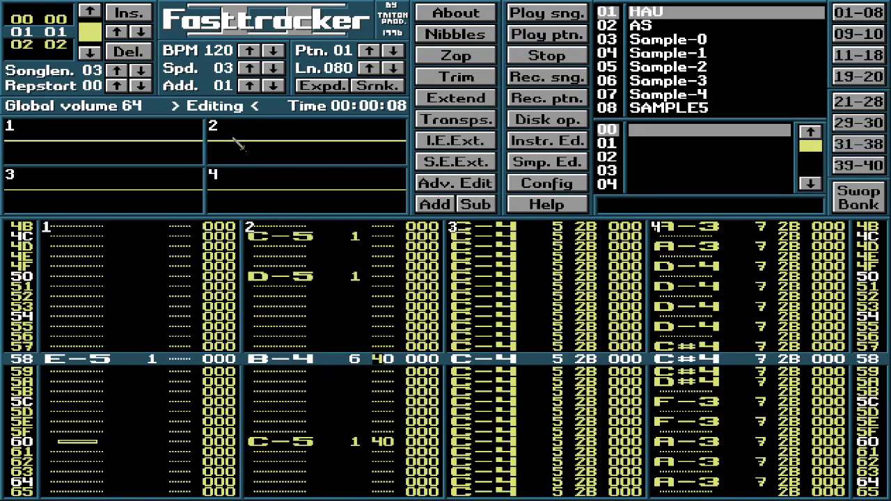
key(Delete)
key(Delete)
key(Delete)
key(Delete)
key(Delete)
key(Delete)
key(Delete)
key(Delete)
key(Delete)
key(Delete)
key(Delete)
key(Delete)
key(Delete)
key(Delete)
key(Delete)
key(Delete)
key(Delete)
key(Delete)
key(Delete)
key(Delete)
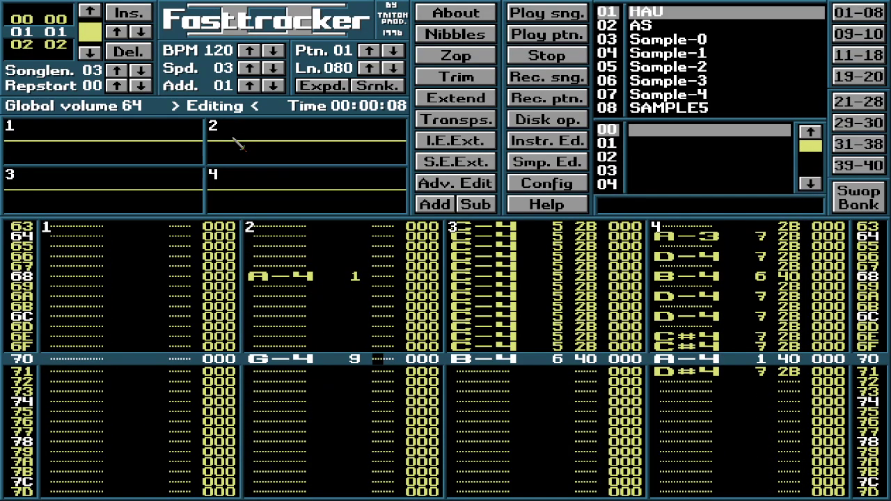
Review track 2's notes and instrument numbers from row 70 back up to row 07 of pattern 01.
key(Up)
key(Up)
key(Up)
key(Up)
key(Up)
key(Up)
key(Up)
key(Up)
key(Up)
key(Up)
key(Up)
key(Up)
key(Up)
key(Up)
key(Up)
key(Up)
key(Up)
key(Up)
key(Up)
key(Up)
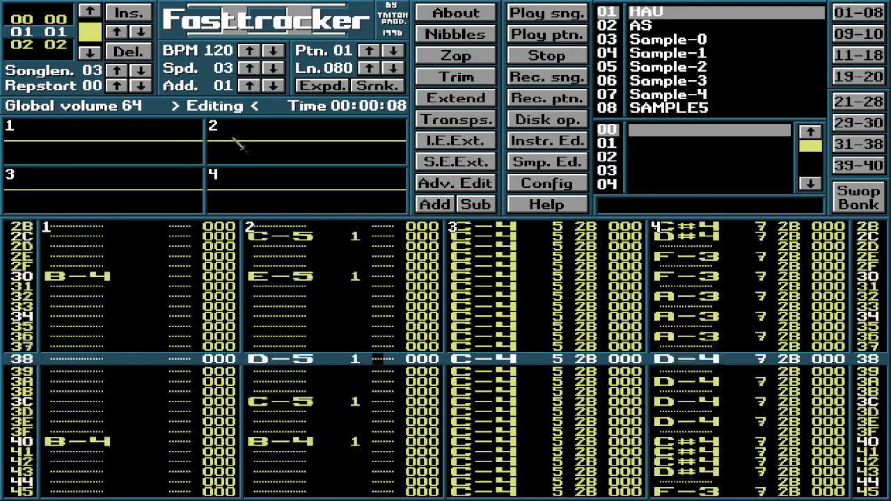
key(Up)
key(Up)
key(Up)
key(Up)
key(Up)
key(Up)
key(Up)
key(Up)
key(Up)
key(Up)
key(Up)
key(Up)
key(Up)
key(Up)
key(Up)
key(Up)
key(Up)
key(Up)
key(Up)
key(Up)
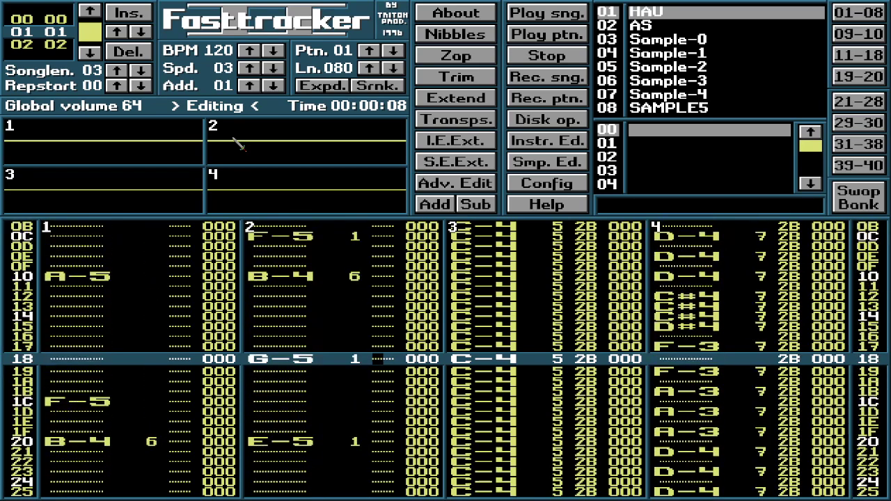
key(Up)
key(Up)
key(Up)
key(Up)
key(Up)
key(Up)
key(Up)
key(Up)
key(Up)
key(Up)
key(Up)
key(Up)
key(Up)
key(Up)
key(Up)
key(Up)
key(Up)
key(Left)
key(Left)
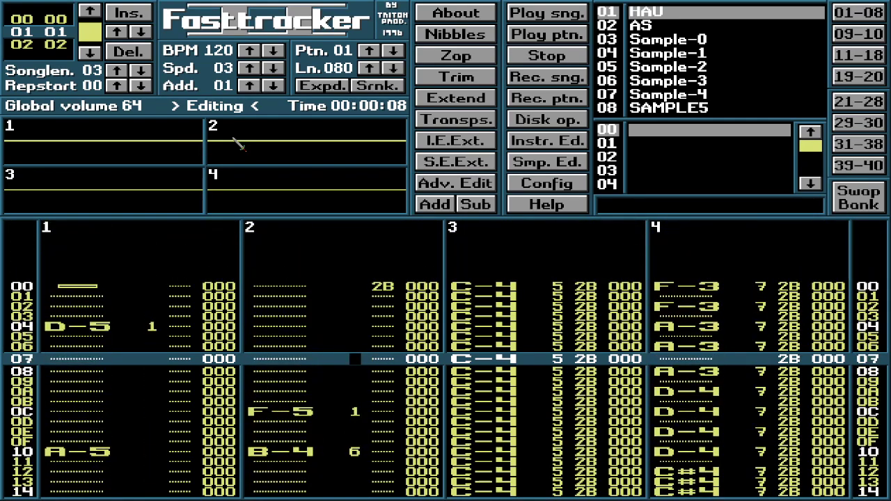
Examine the instrument numbers on track 2's notes between rows 07 and 1D of pattern 01.
key(Down)
key(Down)
key(Down)
key(Down)
key(Down)
key(Down)
key(Down)
key(Down)
key(Down)
key(Down)
key(Down)
key(Down)
key(Down)
key(Down)
key(Down)
key(Down)
key(Down)
key(Down)
key(Down)
key(Down)
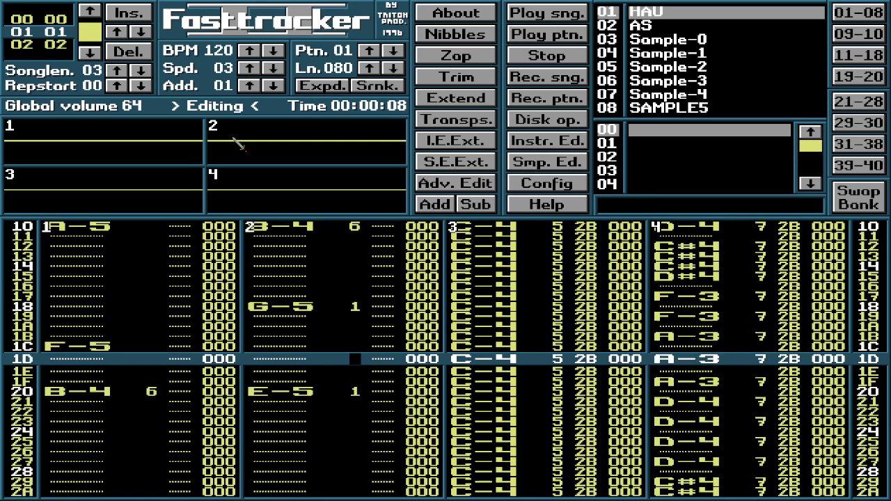
key(Up)
key(Up)
key(Up)
key(Up)
key(Up)
key(Up)
key(Up)
key(Up)
key(Up)
key(Up)
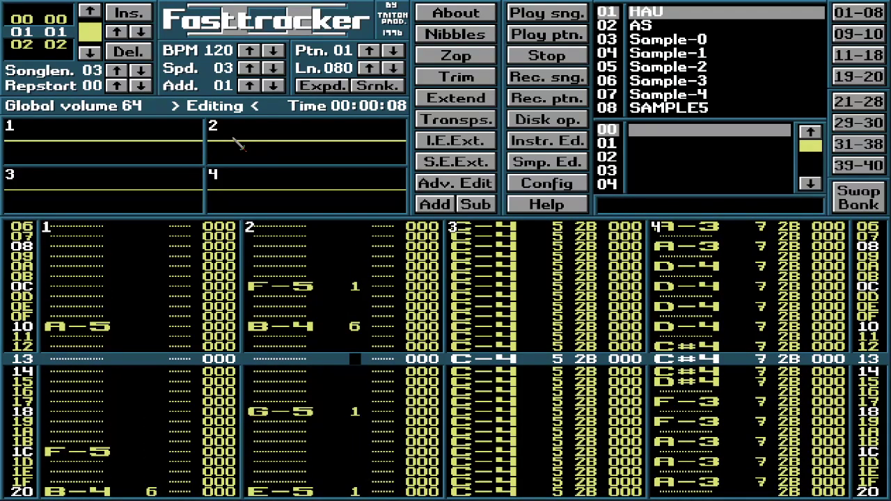
key(Up)
key(Up)
key(Up)
key(Up)
key(Up)
key(Up)
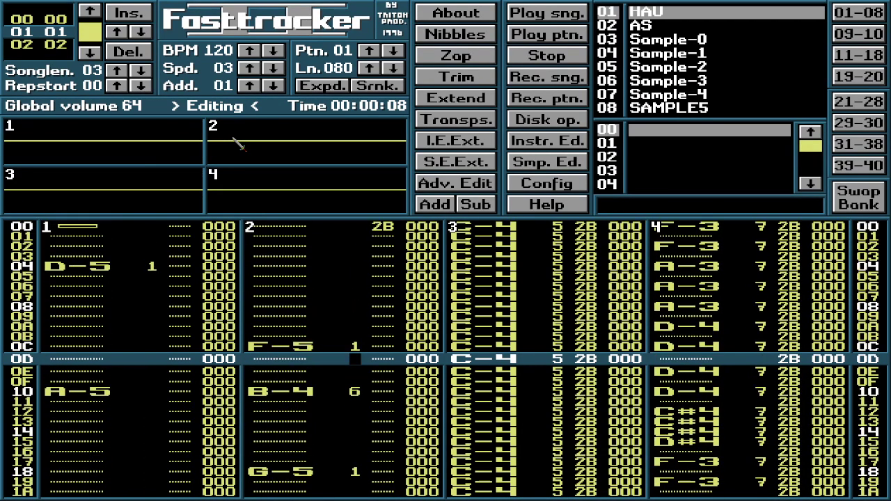
Check for repeated instrument numbers on track 2's notes between rows 0D and 25 of pattern 01.
key(Down)
key(Down)
key(Down)
key(Down)
key(Down)
key(Down)
key(Down)
key(Down)
key(Down)
key(Down)
key(Down)
key(Down)
key(Down)
key(Down)
key(Down)
key(Down)
key(Down)
key(Down)
key(Down)
key(Down)
key(Down)
key(Down)
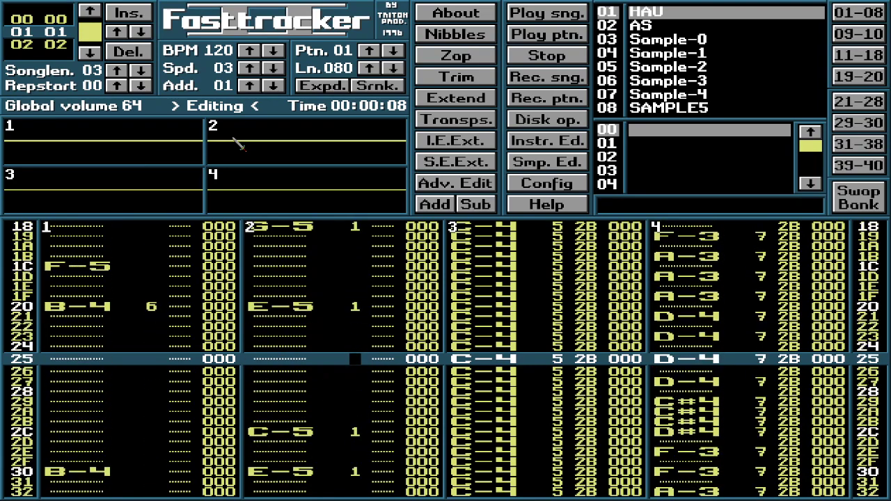
key(Up)
key(Up)
key(Up)
key(Up)
key(Up)
key(Up)
key(Up)
key(Up)
key(Up)
key(Up)
key(Up)
key(Up)
key(Up)
key(Up)
key(Up)
key(Up)
key(Down)
key(Down)
key(Down)
key(Down)
key(Down)
key(Down)
key(Down)
key(Down)
key(Down)
key(Down)
key(Down)
key(Down)
key(Down)
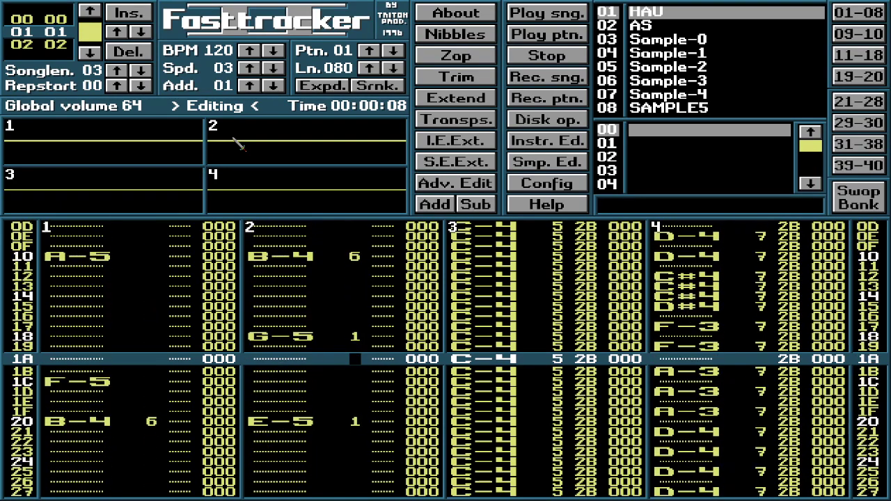
Clear the instrument number from the E-5 note on row 20 of track 2.
key(Up)
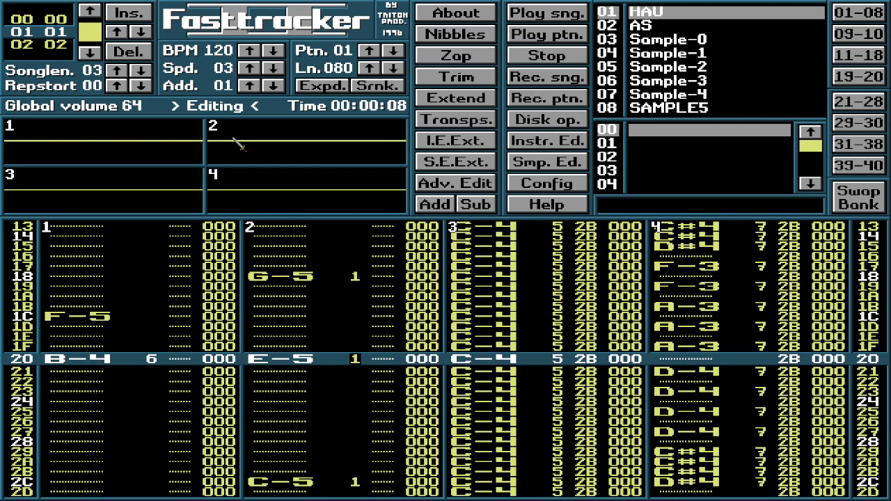
key(Down)
key(Down)
key(Down)
key(Down)
key(Down)
key(Down)
key(Down)
key(Down)
key(Down)
key(Down)
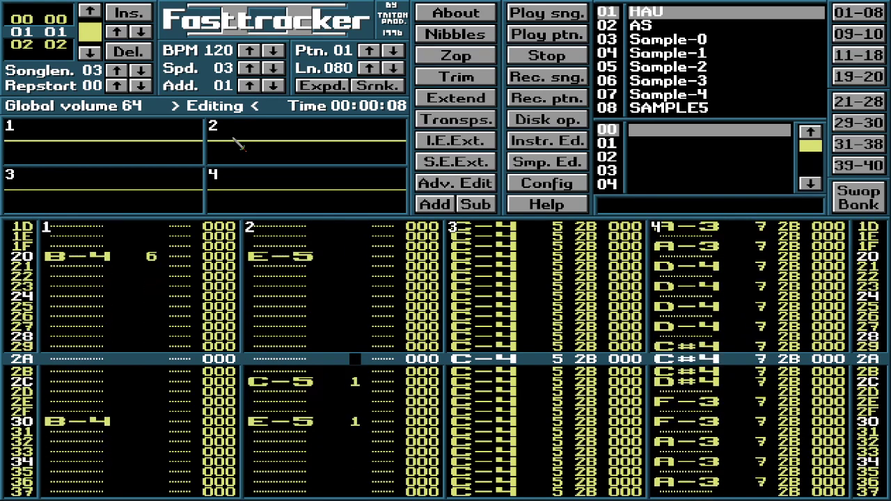
Clear the repeated instrument numbers from track 2's notes between rows 30 and 50 of pattern 01.
key(Down)
key(Down)
key(Down)
key(Down)
key(Down)
key(Down)
key(Down)
key(Down)
key(Down)
key(Down)
key(Down)
key(Down)
key(Down)
key(Down)
key(Down)
key(Down)
key(Down)
key(Down)
key(Down)
key(Down)
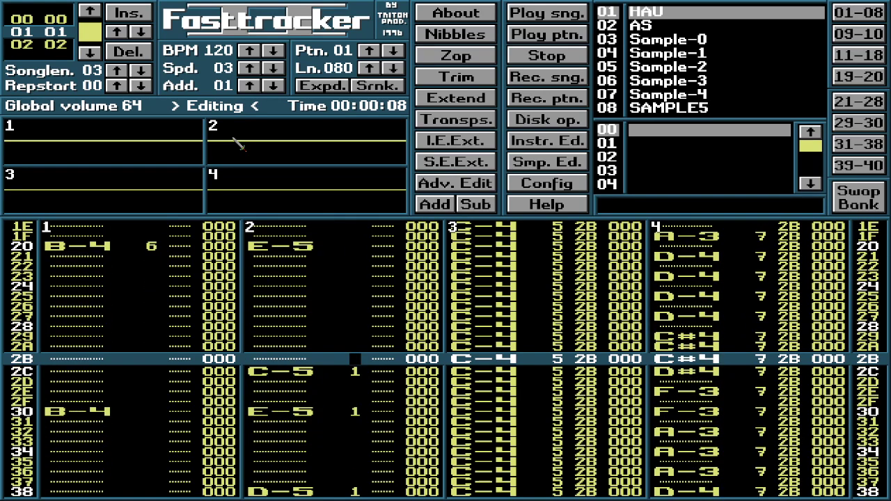
key(Down)
key(Down)
key(Down)
key(Down)
key(Down)
key(Down)
key(Down)
key(Down)
key(Down)
key(Down)
key(Down)
key(Down)
key(Down)
key(Down)
key(Down)
key(Down)
key(Down)
key(Down)
key(Down)
key(Down)
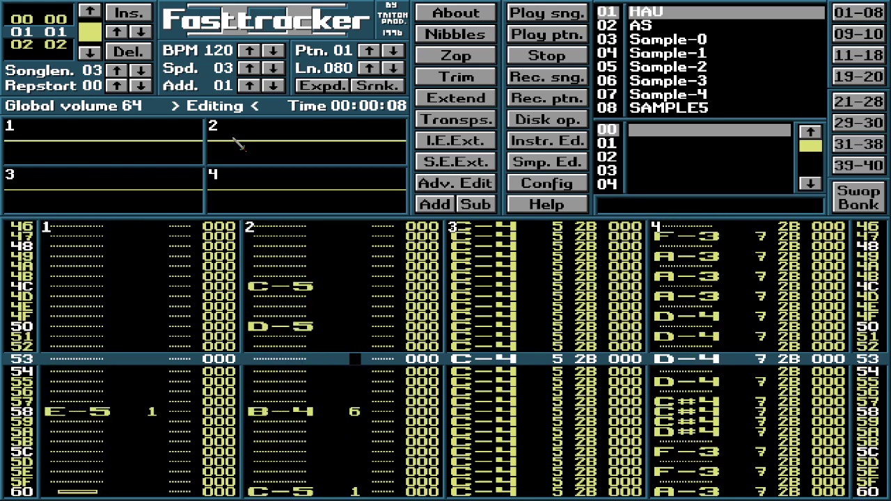
Clear the instrument number from the A-4 note on row 68 of track 2.
key(Down)
key(Down)
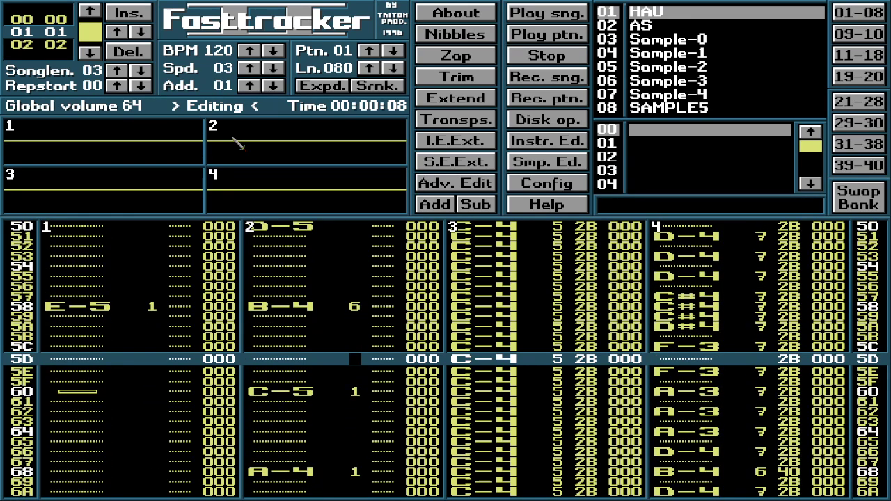
key(Down)
key(Down)
key(Down)
key(Down)
key(Down)
key(Down)
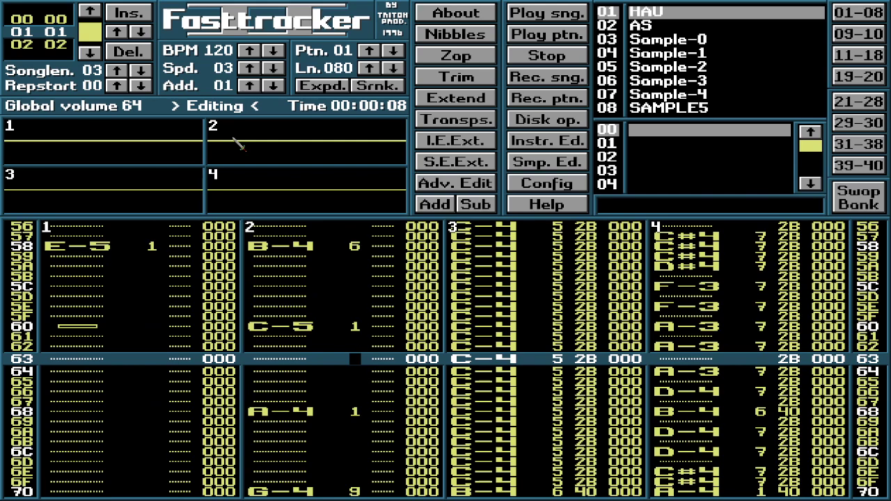
key(Down)
key(Down)
key(Down)
key(Down)
key(Down)
key(Down)
key(Down)
key(Down)
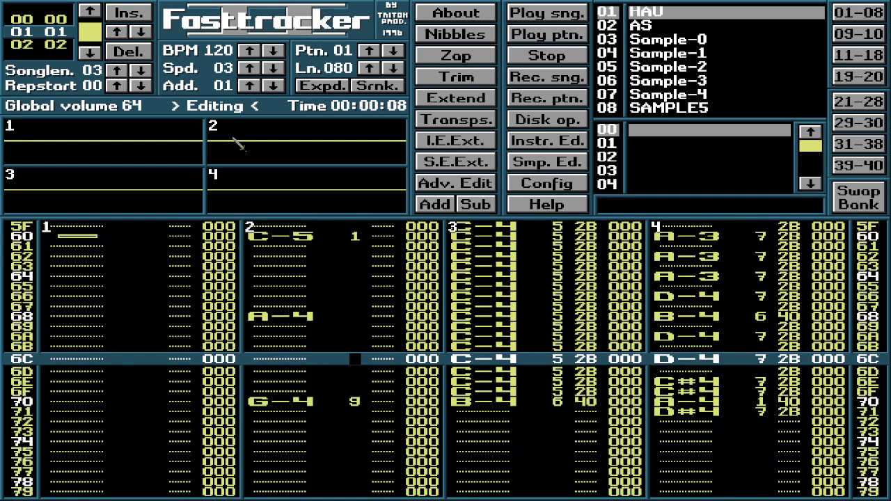
Check track 2 for further repeated instrument numbers between rows 6C and 79 of pattern 01.
key(Down)
key(Down)
key(Down)
key(Down)
key(Down)
key(Down)
key(Down)
key(Down)
key(Down)
key(Down)
key(Down)
key(Down)
key(Down)
key(Down)
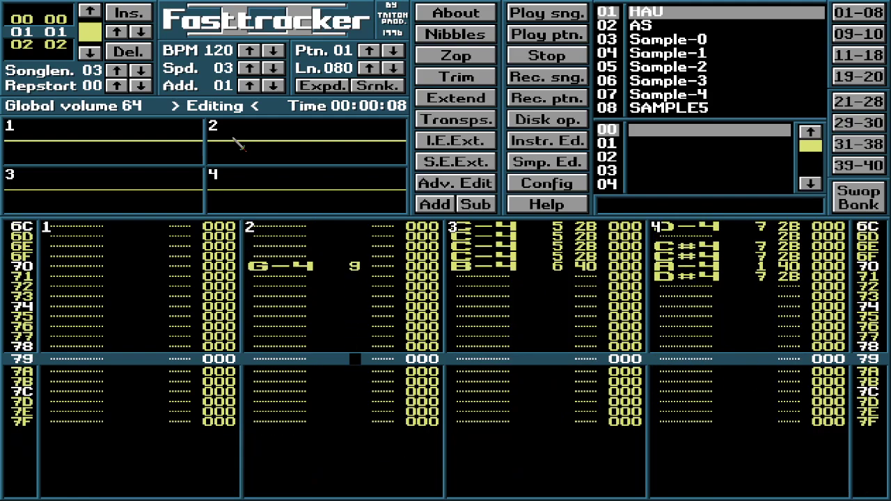
Review track 2's notes and instrument numbers from row 79 back up to the start of pattern 01.
key(Up)
key(Up)
key(Up)
key(Up)
key(Up)
key(Up)
key(Up)
key(Up)
key(Up)
key(Up)
key(Up)
key(Up)
key(Up)
key(Up)
key(Up)
key(Up)
key(Up)
key(Up)
key(Up)
key(Up)
key(Up)
key(Up)
key(Up)
key(Up)
key(Up)
key(Up)
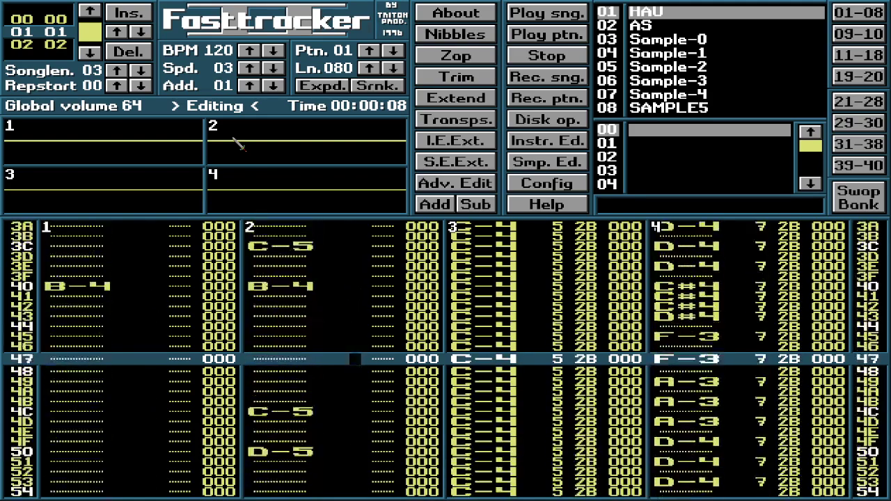
key(Up)
key(Up)
key(Up)
key(Up)
key(Up)
key(Up)
key(Up)
key(Up)
key(Up)
key(Up)
key(Up)
key(Up)
key(Up)
key(Up)
key(Up)
key(Up)
key(Up)
key(Up)
key(Up)
key(Up)
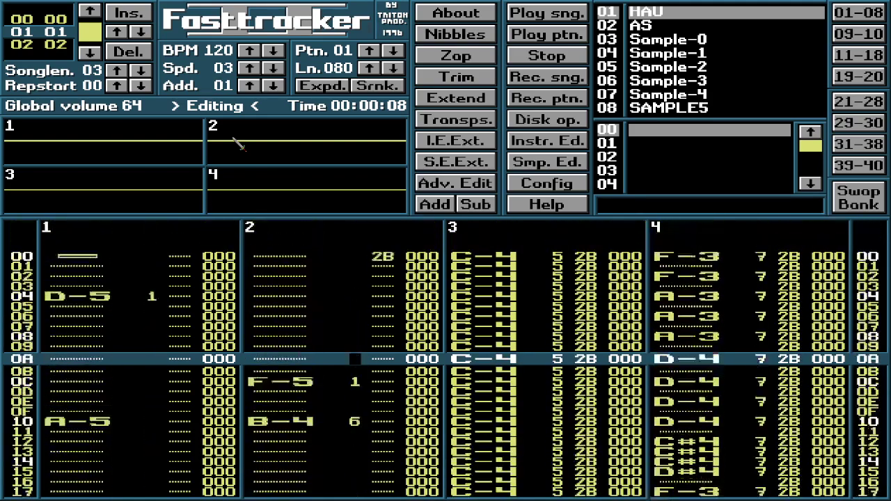
key(Up)
key(Up)
key(Up)
Clear the repeated instrument number from track 3's C-4 notes on rows 01 to 6F of pattern 01.
key(Right)
key(Right)
key(Right)
key(Right)
key(Right)
key(Right)
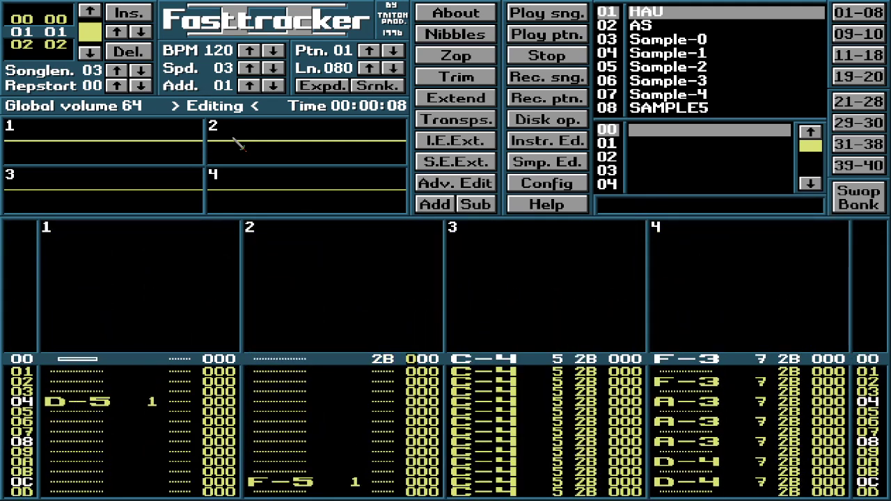
key(Right)
key(Down)
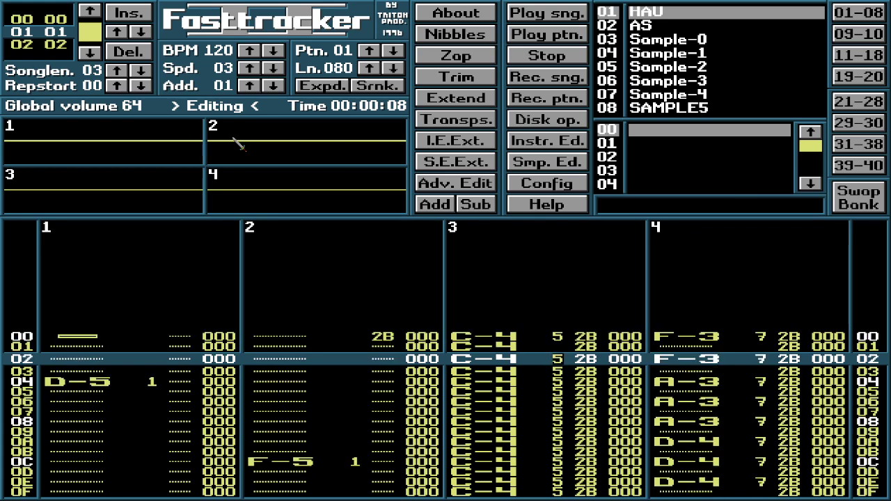
key(Down)
key(Down)
key(Down)
key(Down)
key(Down)
key(Down)
key(Down)
key(Down)
key(Down)
key(Down)
key(Down)
key(Down)
key(Down)
key(Down)
key(Down)
key(Down)
key(Down)
key(Down)
key(Down)
key(Down)
key(Down)
key(Down)
key(Down)
key(Down)
key(Down)
key(Down)
key(Down)
key(Down)
key(Down)
key(Down)
key(Down)
key(Down)
key(Down)
key(Down)
key(Down)
key(Down)
key(Down)
key(Down)
key(Down)
key(Down)
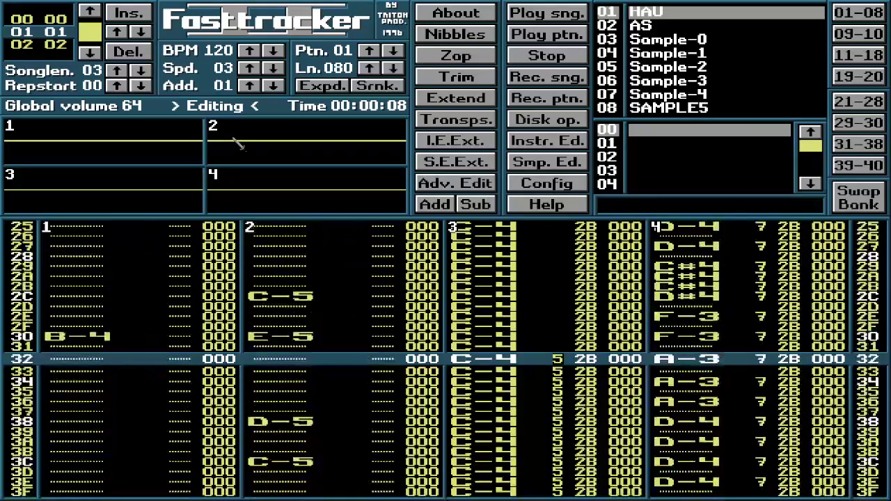
key(Down)
key(Down)
key(Down)
key(Down)
key(Down)
key(Down)
key(Down)
key(Down)
key(Down)
key(Down)
key(Down)
key(Down)
key(Down)
key(Down)
key(Down)
key(Down)
key(Down)
key(Down)
key(Down)
key(Down)
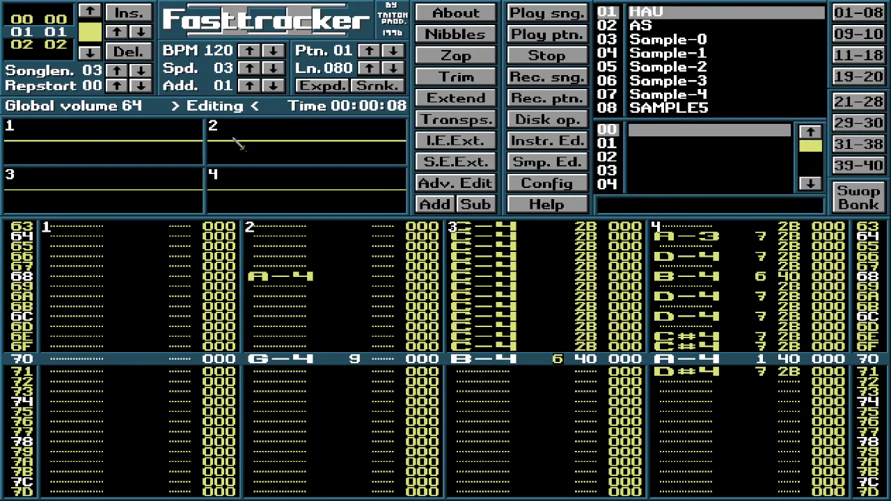
Clear the repeated volume 2B from track 3's C-4 notes on rows 01 to 6F of pattern 01.
key(Up)
key(Up)
key(Up)
key(Up)
key(Up)
key(Up)
key(Up)
key(Up)
key(Up)
key(Up)
key(Up)
key(Up)
key(Up)
key(Up)
key(Up)
key(Up)
key(Up)
key(Up)
key(Up)
key(Up)
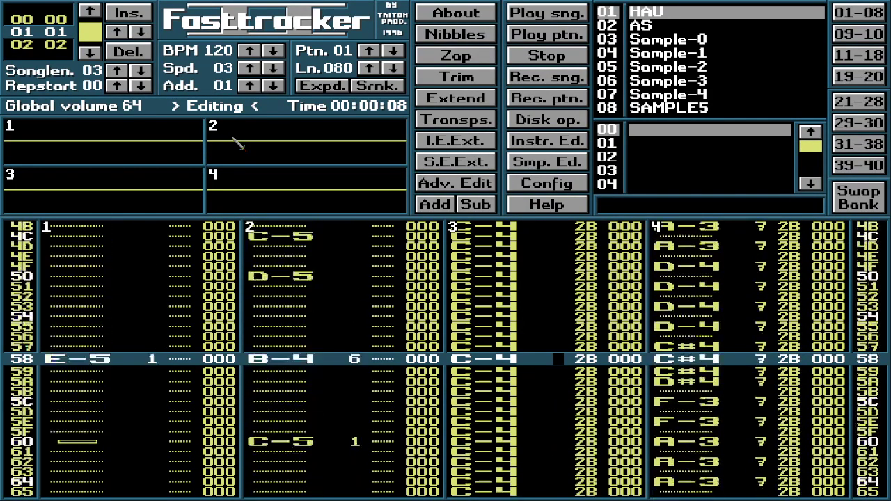
key(Up)
key(Up)
key(Up)
key(Up)
key(Up)
key(Up)
key(Up)
key(Up)
key(Up)
key(Up)
key(Up)
key(Up)
key(Up)
key(Up)
key(Up)
key(Up)
key(Up)
key(Up)
key(Up)
key(Up)
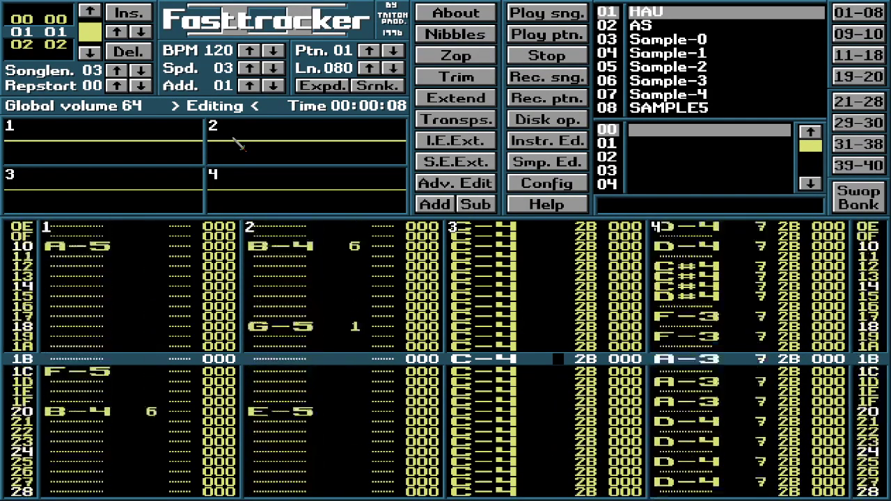
key(Up)
key(Up)
key(Up)
key(Up)
key(Up)
key(Up)
key(Up)
key(Up)
key(Up)
key(Up)
key(Up)
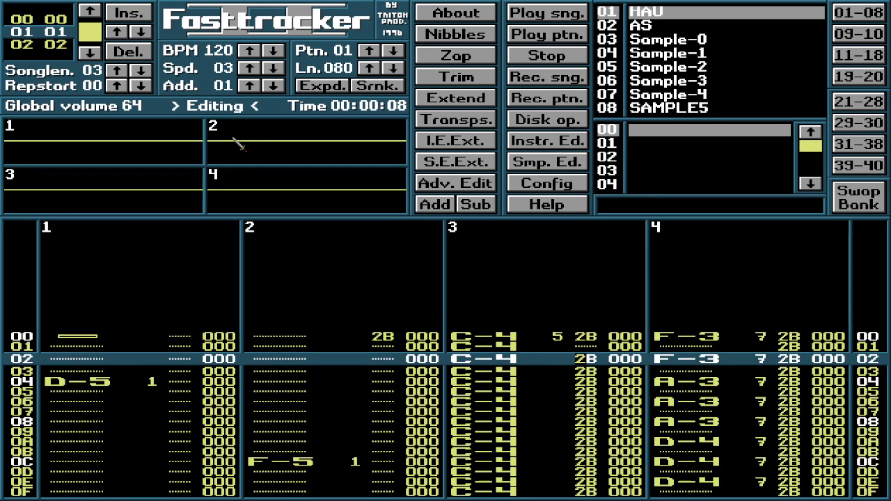
key(Down)
key(Down)
key(Down)
key(Down)
key(Down)
key(Down)
key(Down)
key(Down)
key(Down)
key(Down)
key(Down)
key(Down)
key(Down)
key(Down)
key(Down)
key(Down)
key(Down)
key(Down)
key(Down)
key(Down)
key(Down)
key(Down)
key(Down)
key(Down)
key(Down)
key(Down)
key(Down)
key(Down)
key(Down)
key(Down)
key(Down)
key(Down)
key(Down)
key(Down)
key(Down)
key(Down)
key(Down)
key(Down)
key(Down)
key(Down)
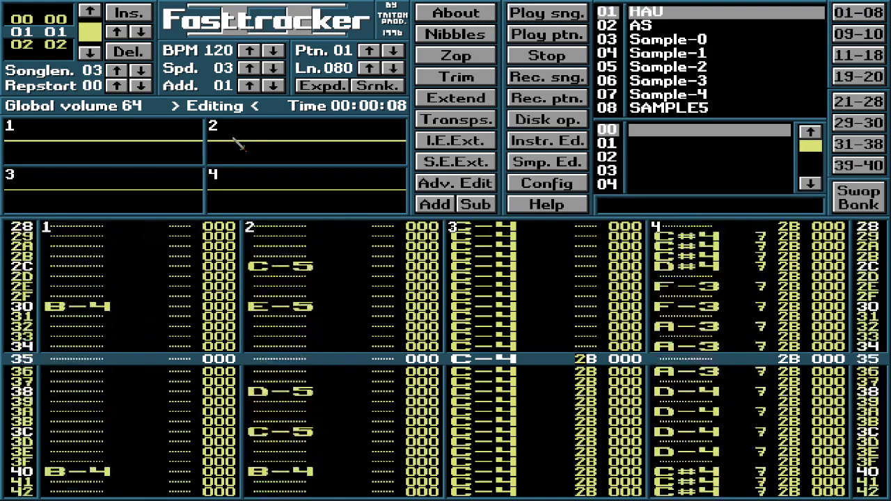
key(Down)
key(Down)
key(Down)
key(Down)
key(Down)
key(Down)
key(Down)
key(Down)
key(Down)
key(Down)
key(Down)
key(Down)
key(Down)
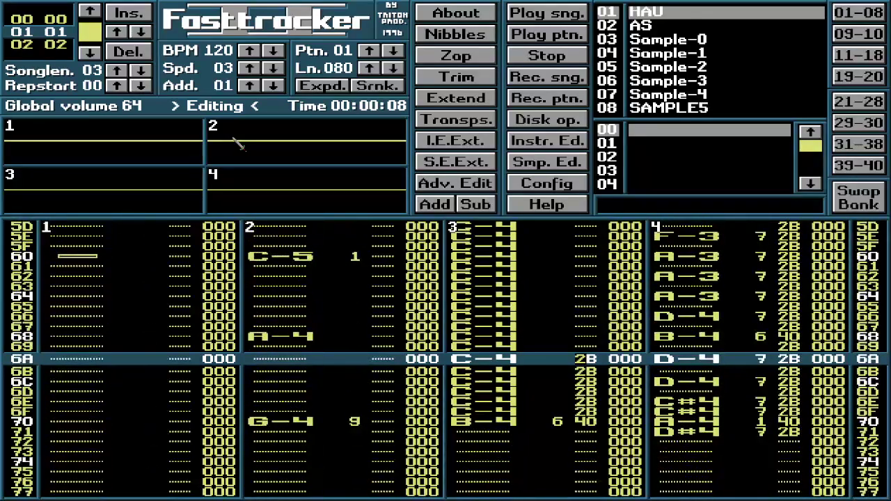
key(Up)
key(Up)
key(Up)
key(Up)
key(Up)
key(Up)
key(Up)
key(Up)
key(Up)
key(Up)
key(Up)
key(Up)
key(Up)
key(Up)
key(Up)
key(Up)
key(Up)
key(Up)
key(Up)
key(Up)
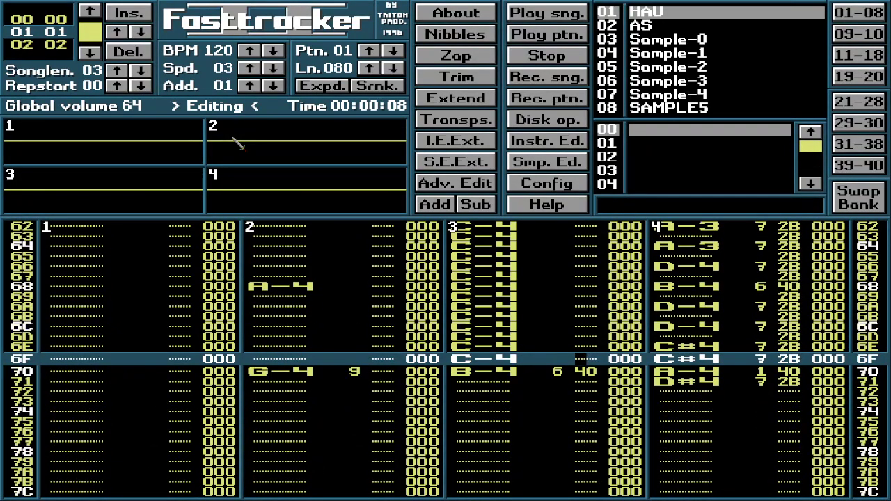
Check track 3's volume column around rows 6A to 6F of pattern 01 for remaining repeated values.
key(Down)
key(Down)
key(Down)
key(Down)
key(Down)
key(Down)
key(Down)
key(Down)
key(Down)
key(Down)
key(Down)
key(Down)
key(Down)
key(Down)
key(Down)
key(Down)
key(Down)
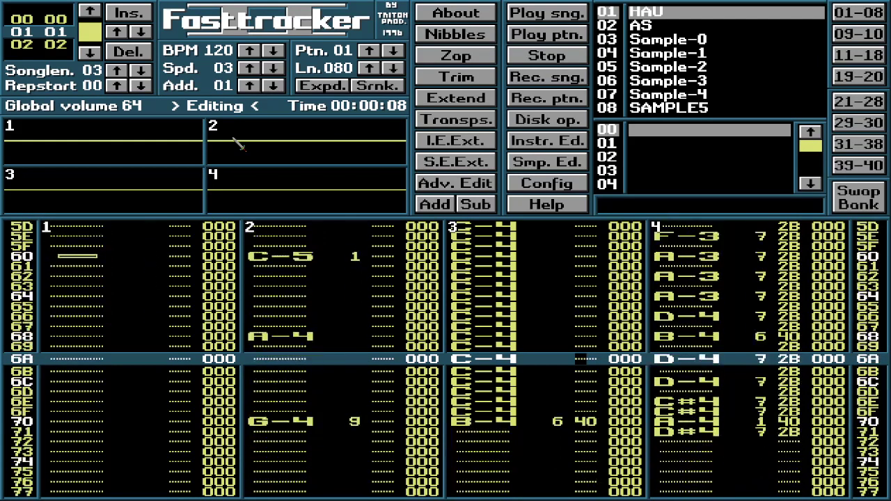
Clear the volume 40 from track 3's B-4 note on row 70 of pattern 01.
key(Up)
key(Up)
key(Up)
key(Up)
key(Up)
key(Up)
key(Up)
key(Up)
key(Up)
key(Up)
key(Up)
key(Up)
key(Up)
key(Up)
key(Up)
key(Up)
key(Up)
key(Up)
key(Up)
key(Up)
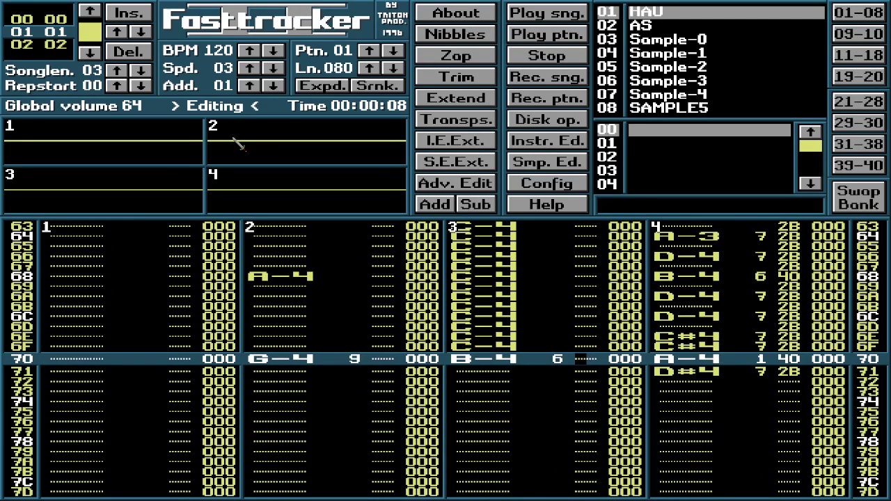
Clear the repeated instrument number 7 from track 4's notes on rows 02 to 66 of pattern 01.
key(Up)
key(Up)
key(Up)
key(Up)
key(Up)
key(Up)
key(Up)
key(Up)
key(Up)
key(Up)
key(Up)
key(Up)
key(Up)
key(Up)
key(Up)
key(Up)
key(Up)
key(Up)
key(Up)
key(Up)
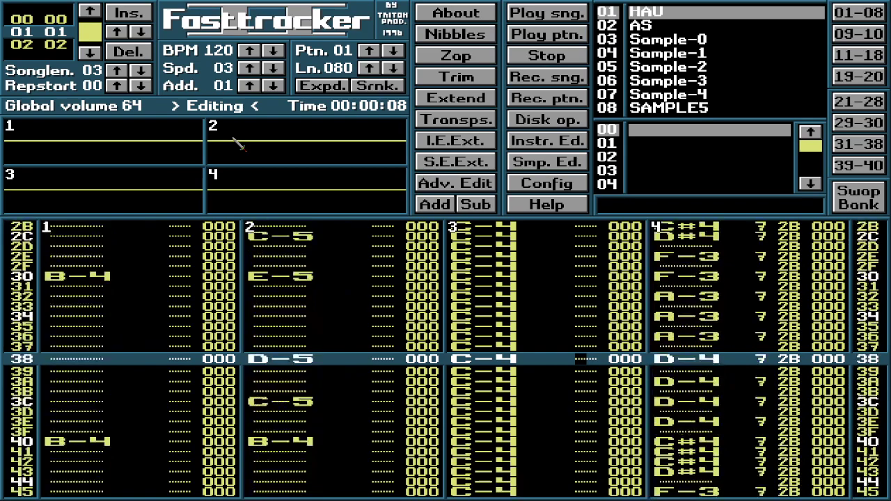
key(Up)
key(Up)
key(Up)
key(Up)
key(Up)
key(Up)
key(Up)
key(Up)
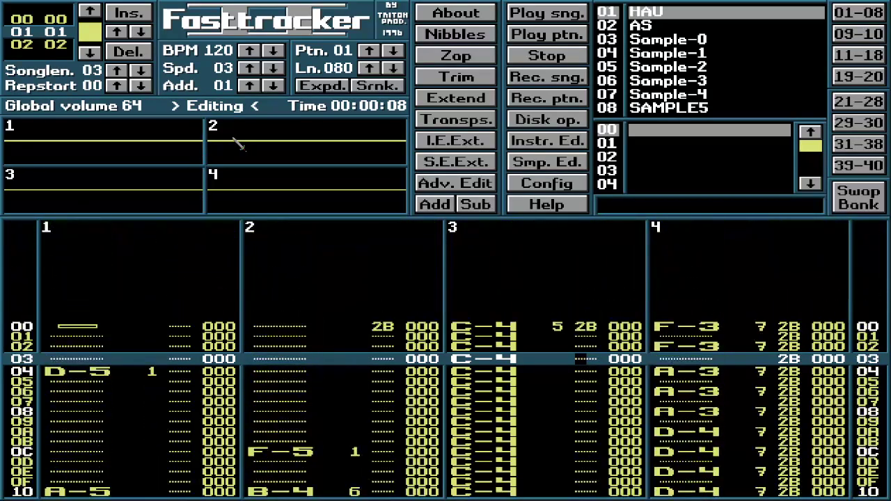
key(Right)
key(Right)
key(Right)
key(Right)
key(Right)
key(Right)
key(Right)
key(Right)
key(Right)
key(Right)
key(Right)
key(Right)
key(Left)
key(Left)
key(Left)
key(Left)
key(Left)
key(Up)
key(Up)
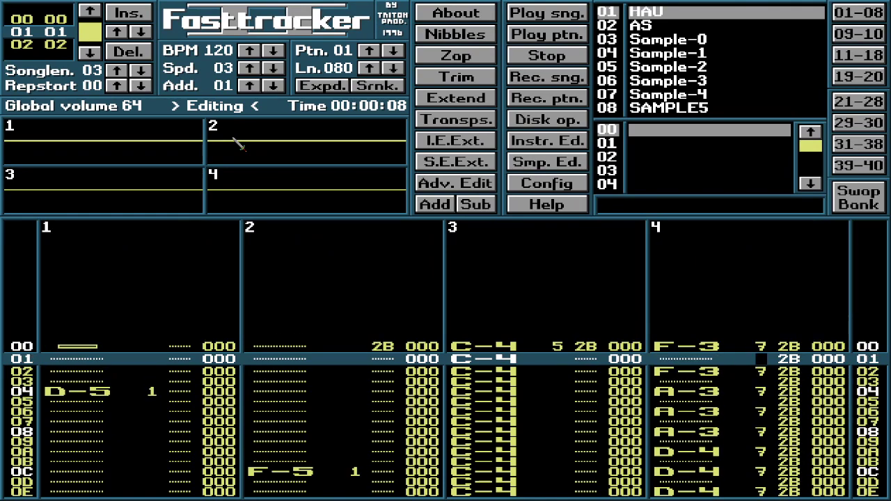
key(Down)
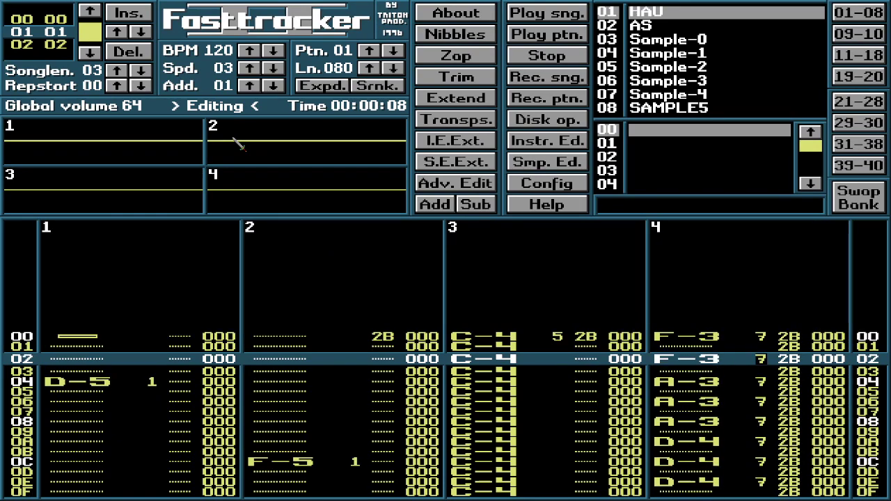
key(Down)
key(Down)
key(Down)
key(Down)
key(Down)
key(Down)
key(Down)
key(Down)
key(Down)
key(Down)
key(Down)
key(Down)
key(Down)
key(Down)
key(Down)
key(Down)
key(Down)
key(Down)
key(Down)
key(Down)
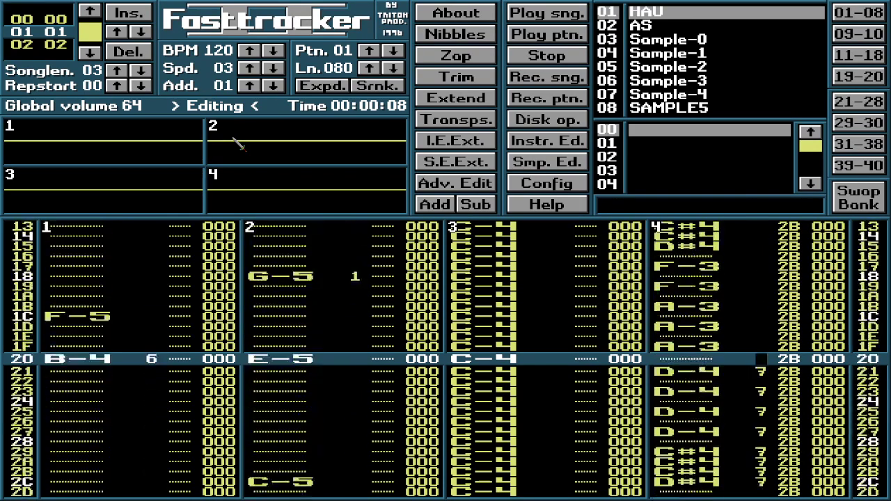
key(Down)
key(Down)
key(Down)
key(Down)
key(Down)
key(Down)
key(Down)
key(Down)
key(Down)
key(Down)
key(Down)
key(Down)
key(Down)
key(Down)
key(Down)
key(Down)
key(Down)
key(Down)
key(Down)
key(Down)
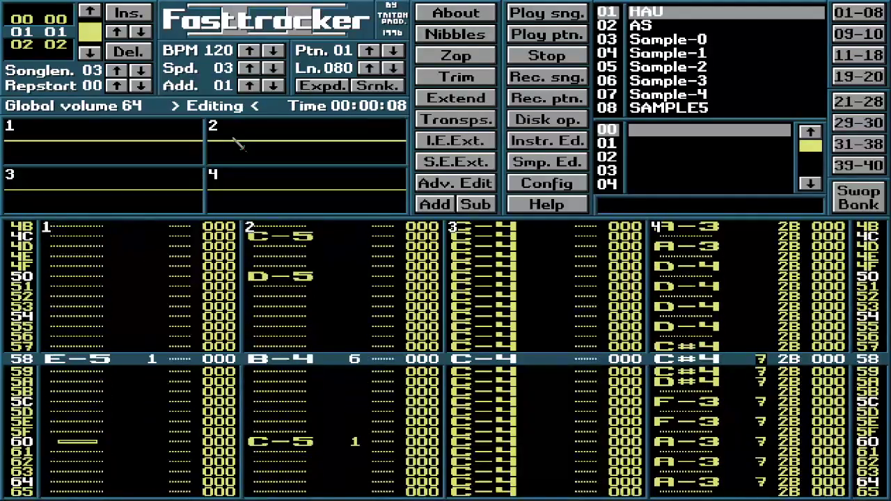
key(Down)
key(Down)
key(Down)
key(Down)
key(Down)
key(Down)
key(Down)
key(Down)
key(Down)
key(Down)
key(Down)
key(Down)
key(Down)
key(Delete)
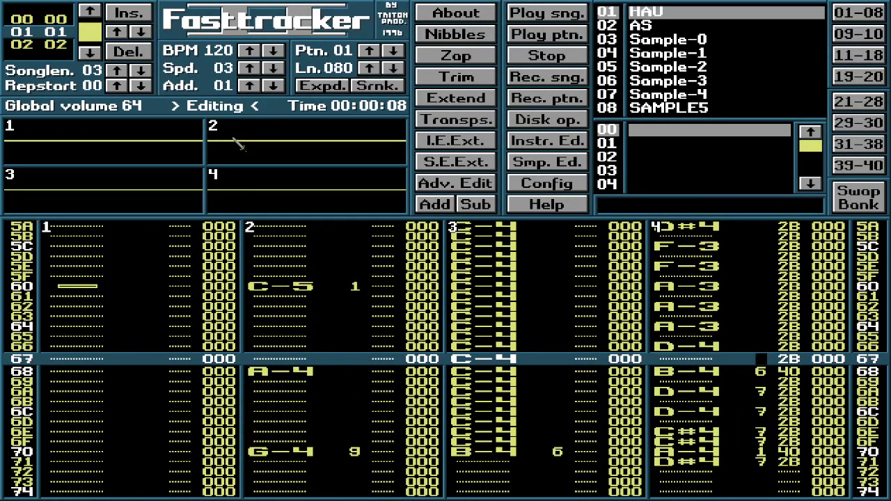
key(Down)
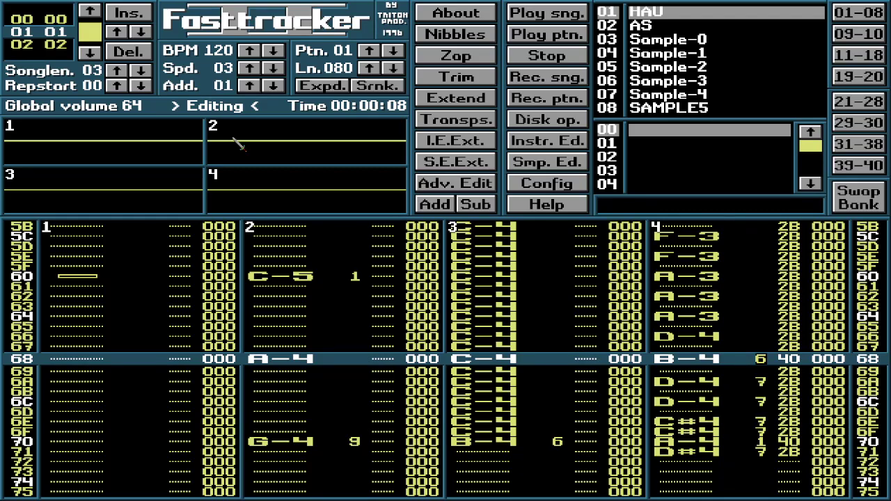
Clear the instrument number 7 from track 4's notes on rows 6A to 6F, keeping instrument 6 on row 68.
key(Right)
key(Down)
key(Down)
key(Left)
key(Down)
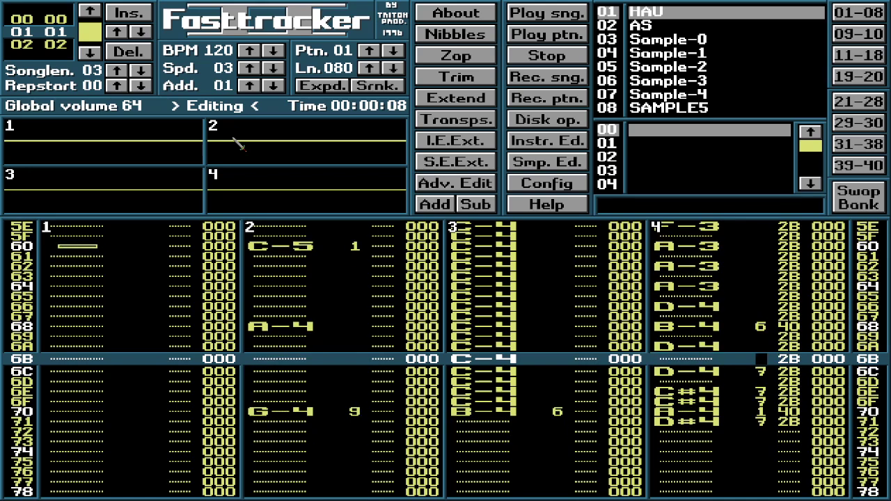
key(Down)
key(Down)
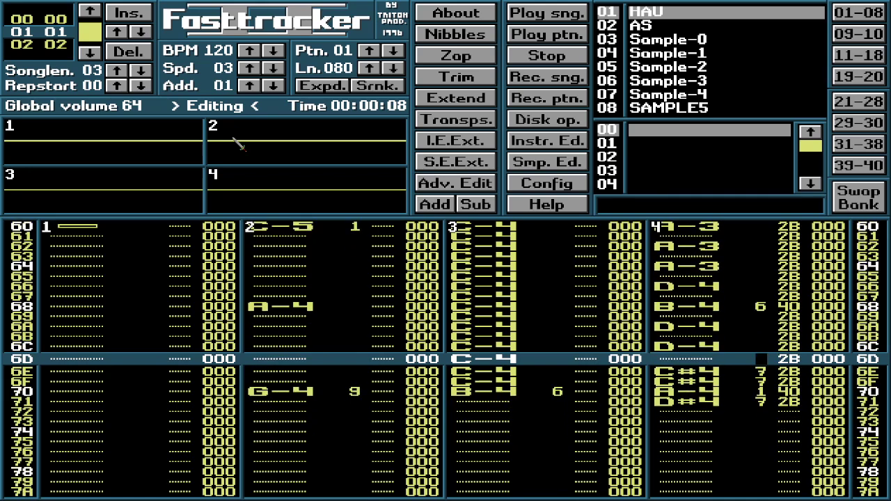
key(Down)
key(Down)
key(Delete)
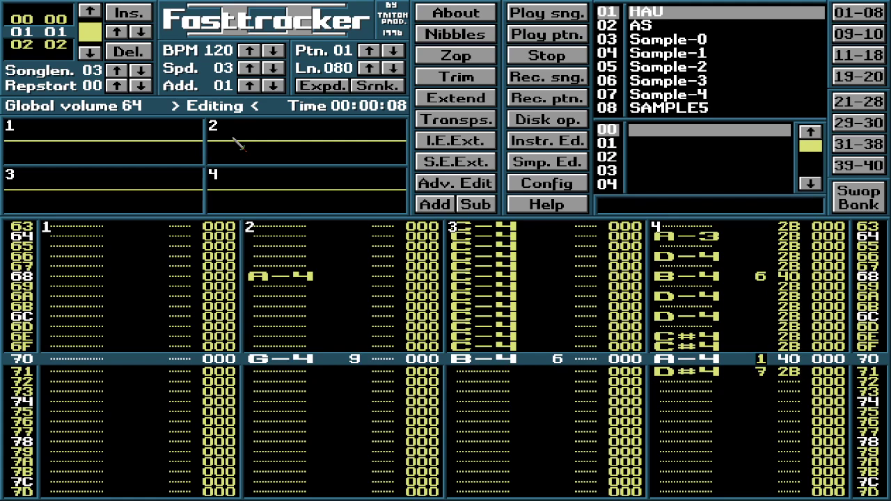
Clear the volume 40 from track 4's A-4 note on row 70 of pattern 01.
key(Right)
key(Delete)
key(Up)
key(Up)
key(Up)
key(Up)
key(Up)
key(Up)
key(Up)
key(Up)
key(Up)
key(Up)
key(Up)
key(Up)
key(Up)
key(Up)
key(Up)
key(Up)
key(Up)
key(Up)
key(Up)
key(Up)
key(Up)
key(Up)
key(Up)
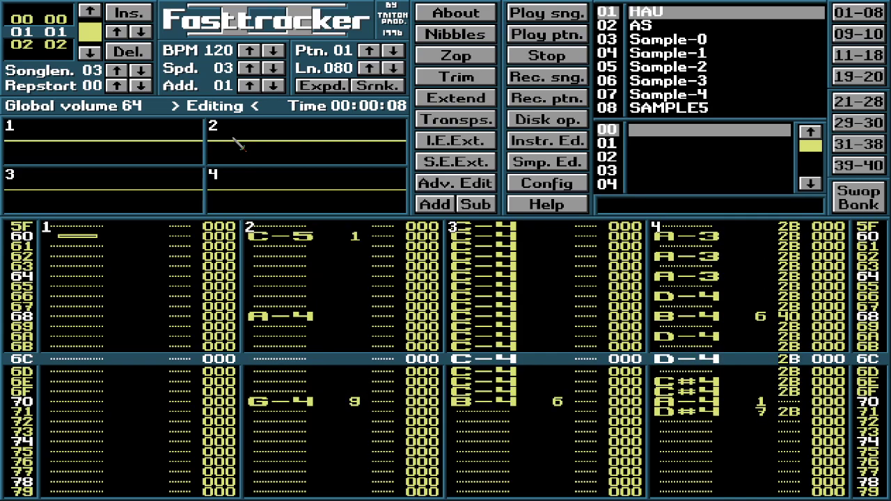
Clear the repeated volume 2B from track 4's rows 01 to 67 of pattern 01, keeping it on row 00.
key(Up)
key(Up)
key(Up)
key(Up)
key(Up)
key(Up)
key(Up)
key(Up)
key(Up)
key(Up)
key(Up)
key(Up)
key(Up)
key(Up)
key(Up)
key(Up)
key(Up)
key(Up)
key(Up)
key(Up)
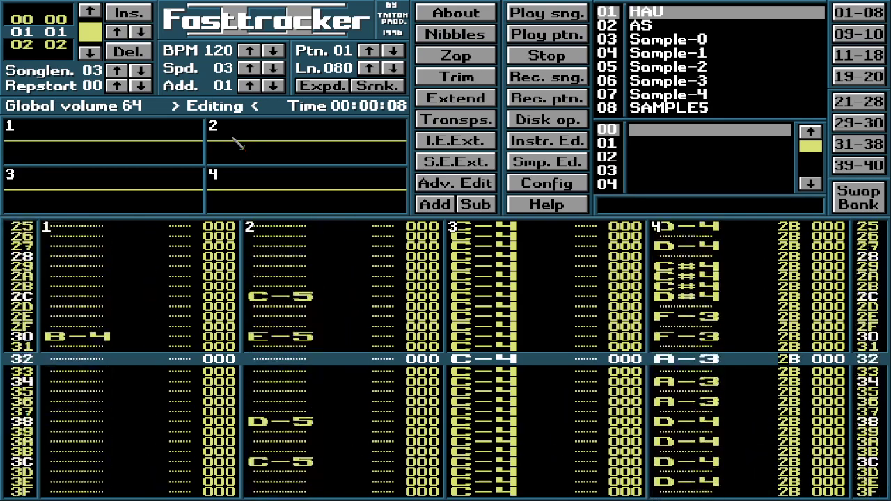
key(Up)
key(Up)
key(Up)
key(Up)
key(Up)
key(Up)
key(Up)
key(Up)
key(Up)
key(Up)
key(Up)
key(Up)
key(Up)
key(Up)
key(Up)
key(Up)
key(Up)
key(Up)
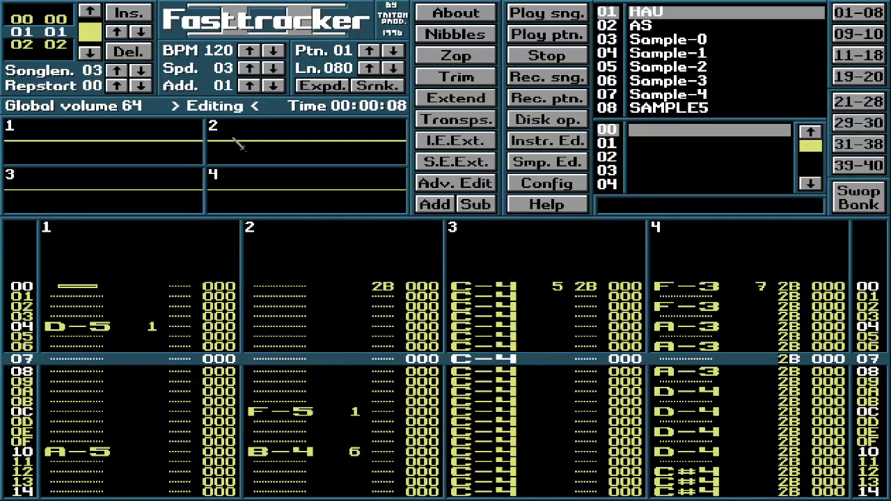
key(Up)
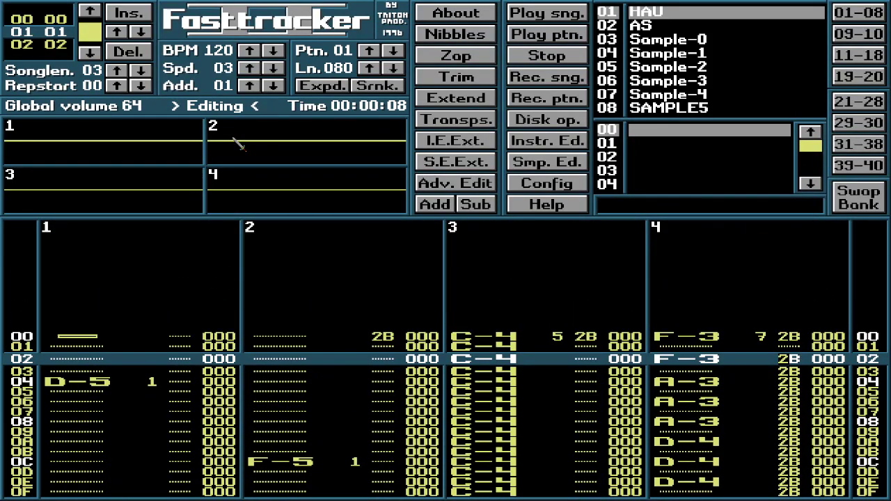
key(Down)
key(Down)
key(Down)
key(Down)
key(Down)
key(Down)
key(Down)
key(Down)
key(Down)
key(Down)
key(Down)
key(Down)
key(Down)
key(Down)
key(Down)
key(Down)
key(Down)
key(Down)
key(Down)
key(Down)
key(Down)
key(Down)
key(Down)
key(Down)
key(Down)
key(Down)
key(Down)
key(Down)
key(Down)
key(Down)
key(Down)
key(Down)
key(Down)
key(Down)
key(Down)
key(Down)
key(Down)
key(Down)
key(Down)
key(Down)
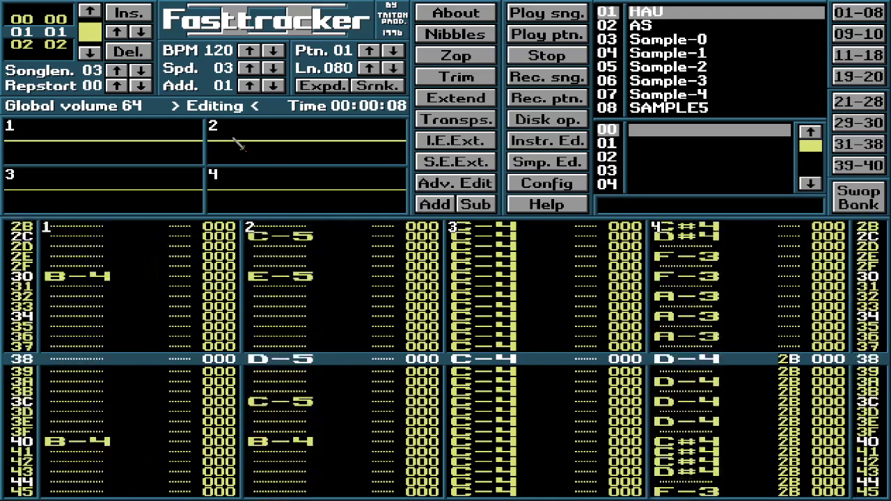
key(Down)
key(Down)
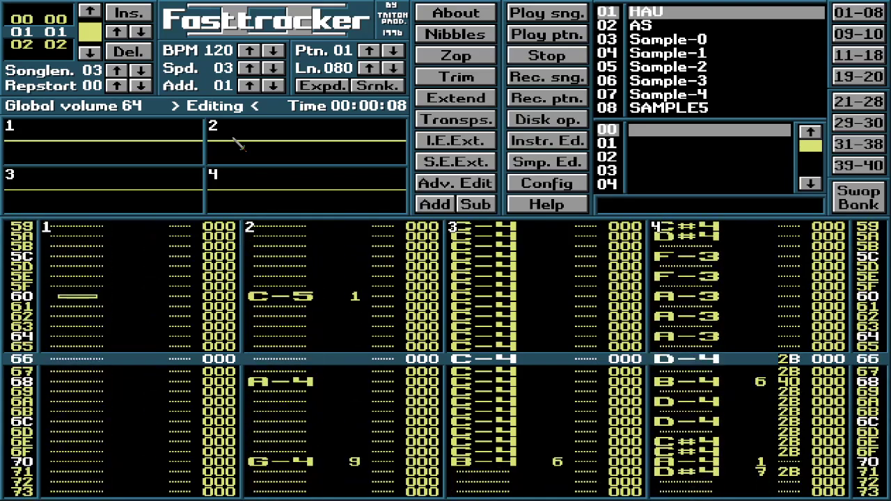
key(Down)
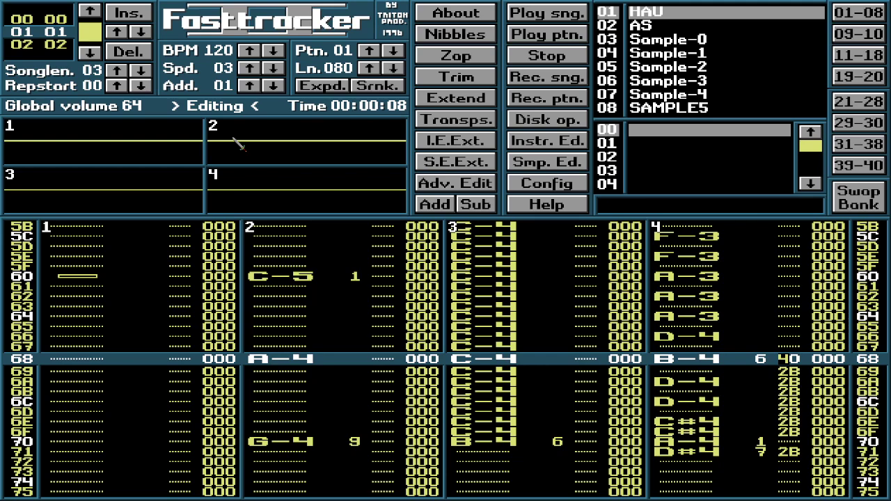
Clear the volume 40 from track 4's B-4 note on row 68 and the 2B from rows 6A to 6D, keeping row 69's volume.
key(Delete)
key(Down)
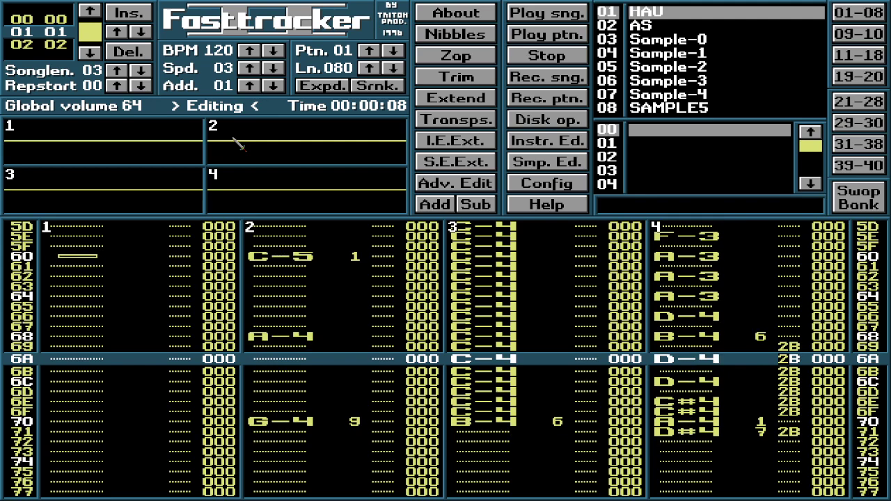
key(Down)
key(Down)
key(Down)
key(Down)
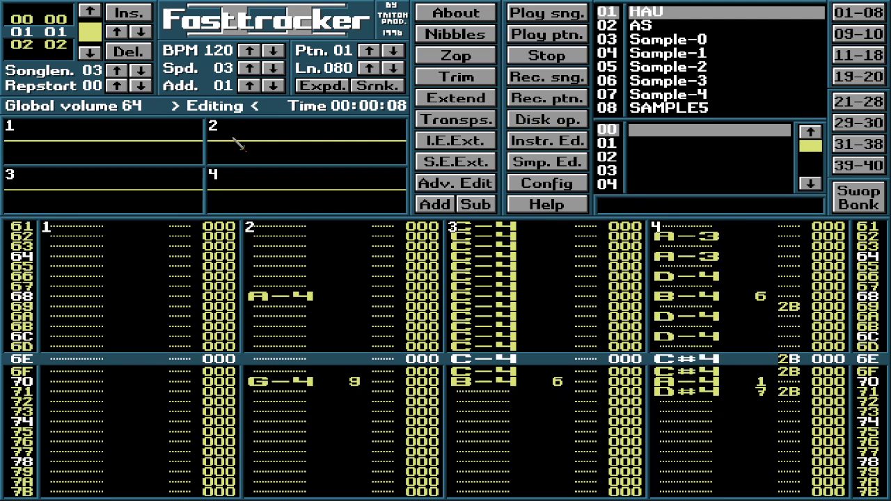
Return to the instrument value of track 4's D-4 note on row 6A and launch a second FT2 instance.
key(Up)
key(Up)
key(Up)
key(Up)
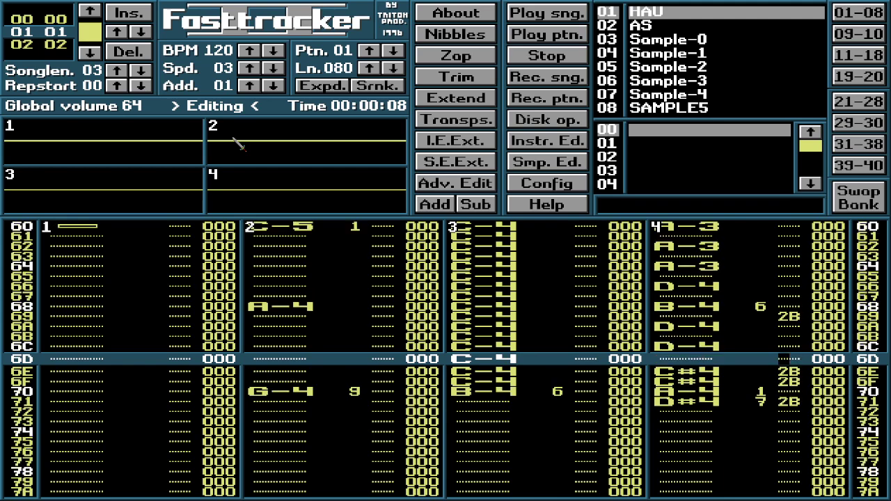
key(Left)
key(Left)
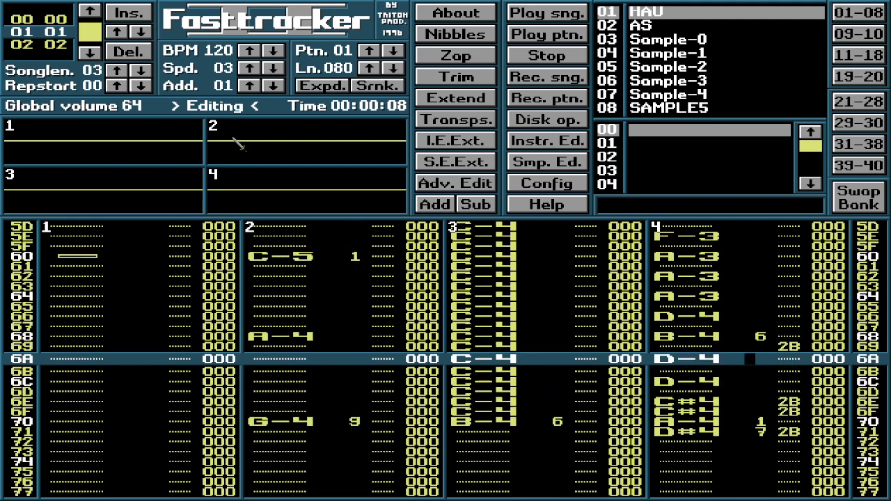
key(Right)
key(super)
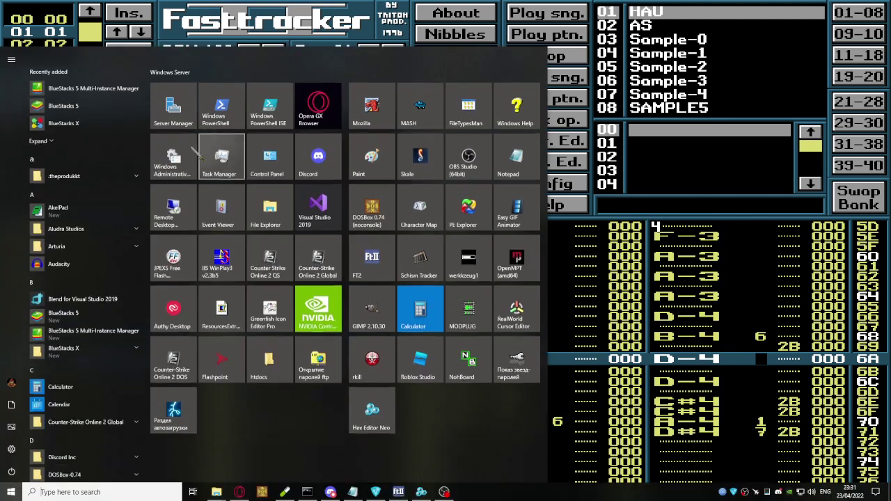
key(super)
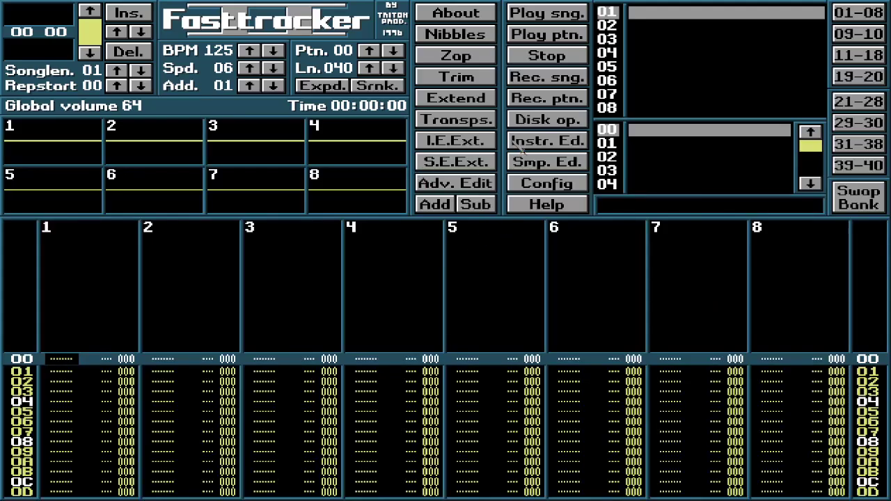
Load the original TETR1S_RMX module from the Downloads folder into the second FT2 instance.
click(560, 123)
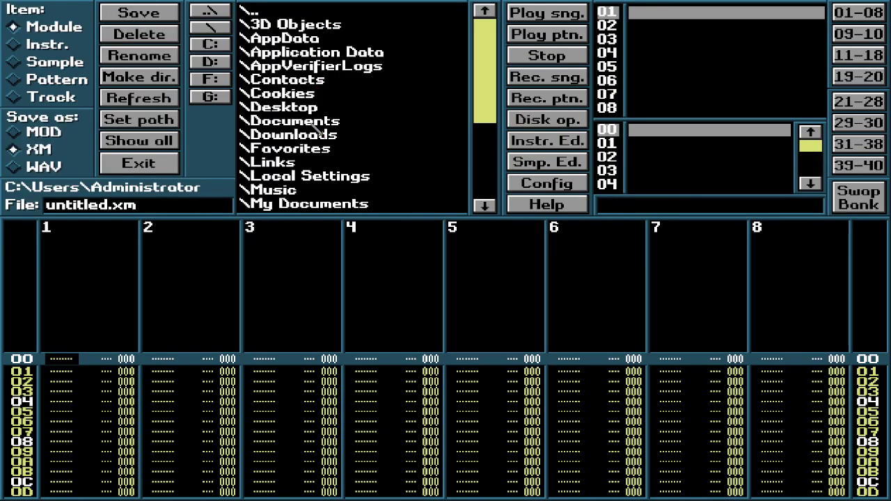
double_click(348, 121)
double_click(330, 13)
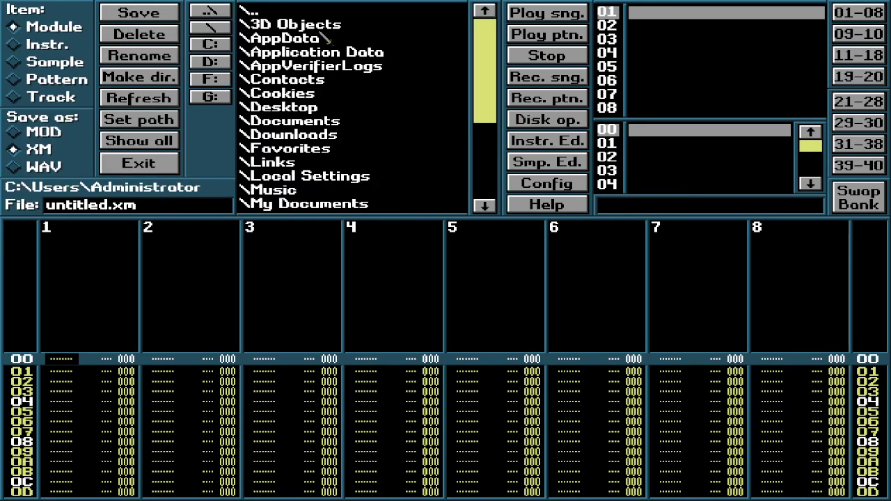
double_click(300, 138)
drag(484, 23, 479, 206)
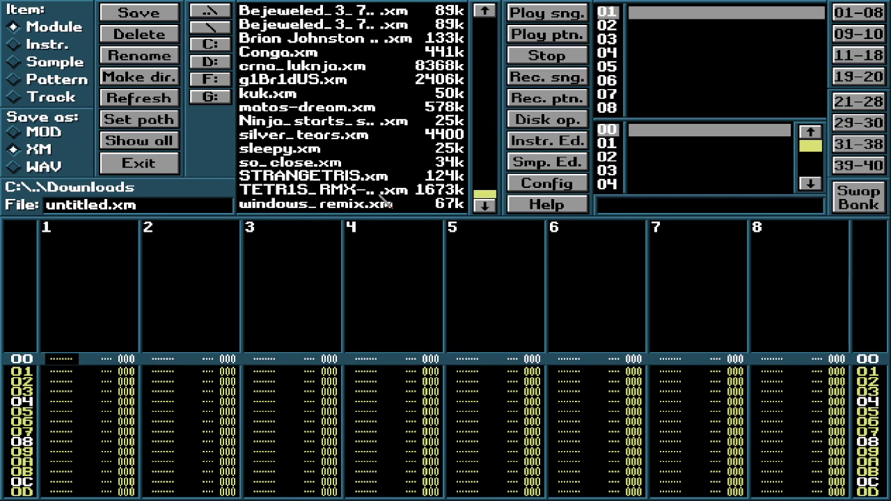
click(381, 191)
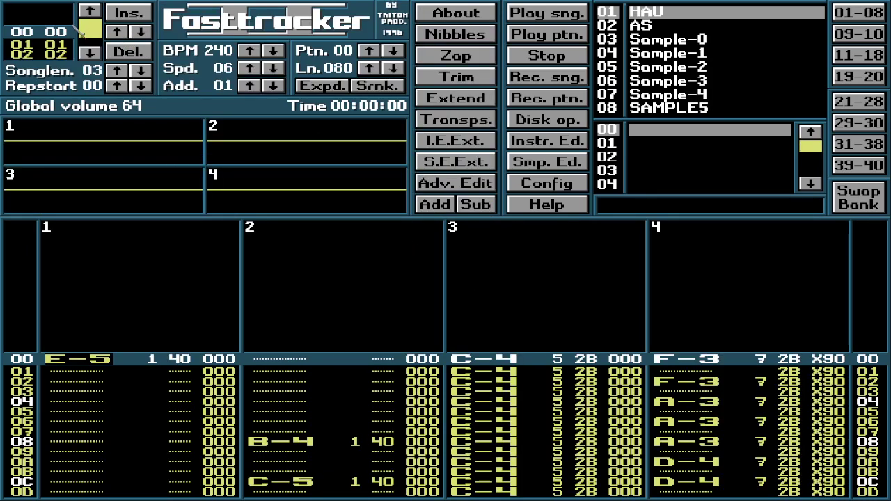
Check track 4's original instrument numbers and volumes near the end of pattern 01 in the reference module.
click(74, 28)
scroll(543, 237, up, 9)
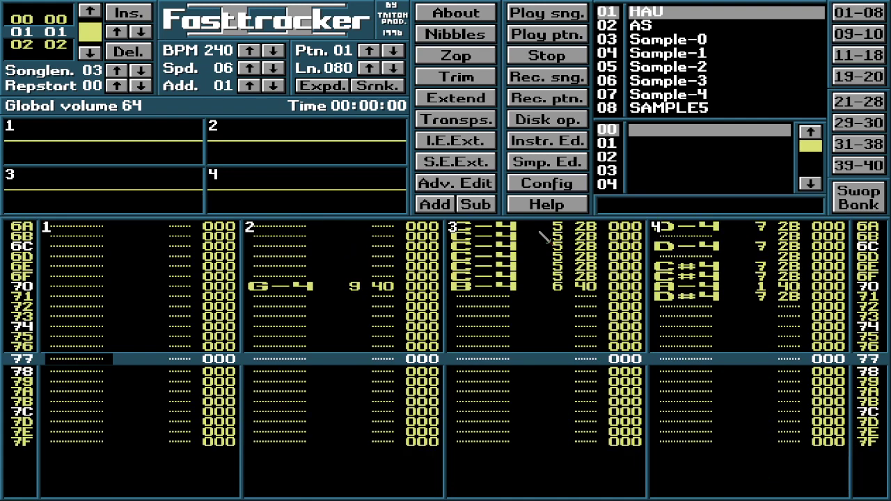
scroll(543, 236, up, 7)
Switch back to the edited song and restore instrument 7 and volume 2B on track 4's D-4 note on row 6A.
key(alt+Tab)
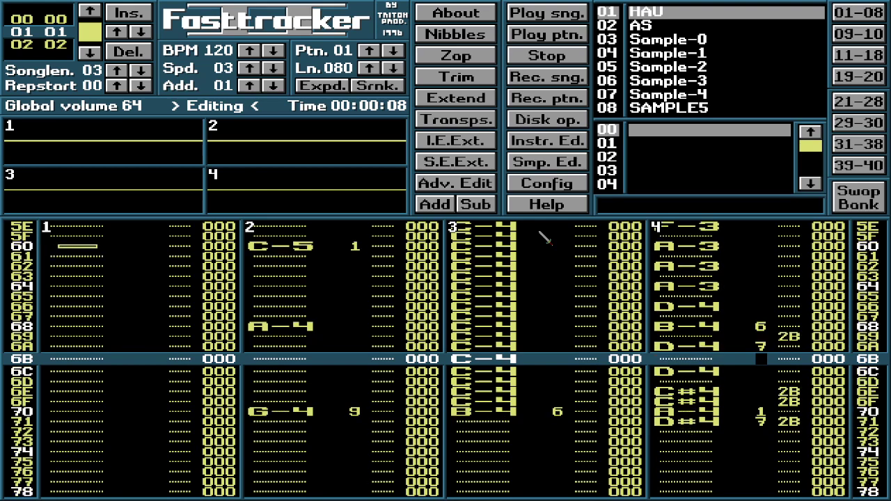
scroll(547, 240, up, 1)
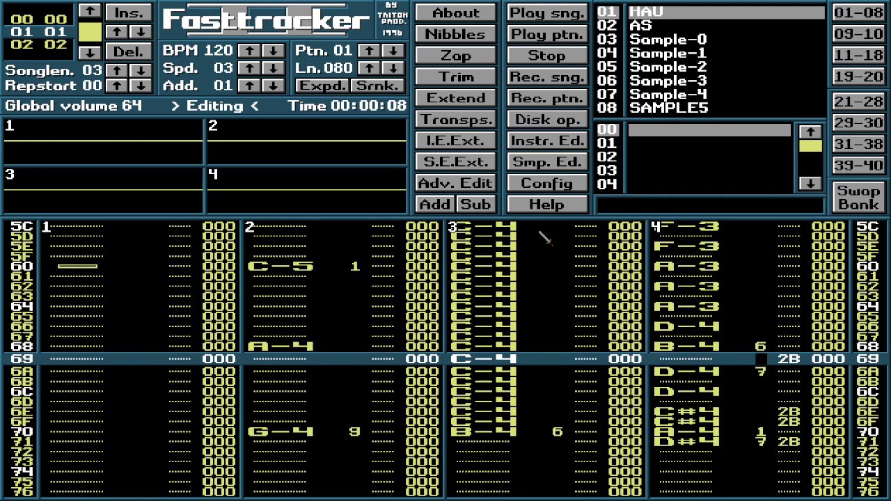
scroll(546, 241, down, 5)
key(Right)
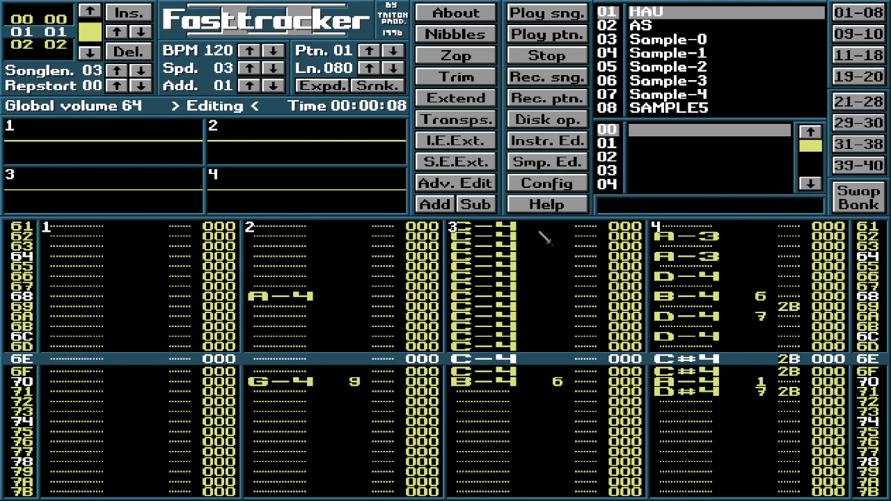
scroll(547, 240, up, 4)
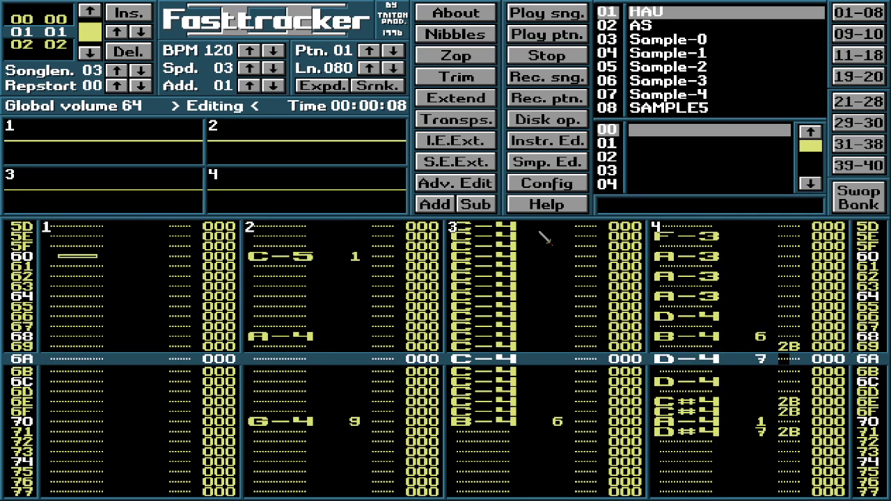
text(20)
text(B)
Clear the volume 2B from track 4's C#4 notes on rows 6E and 6F.
scroll(546, 240, down, 3)
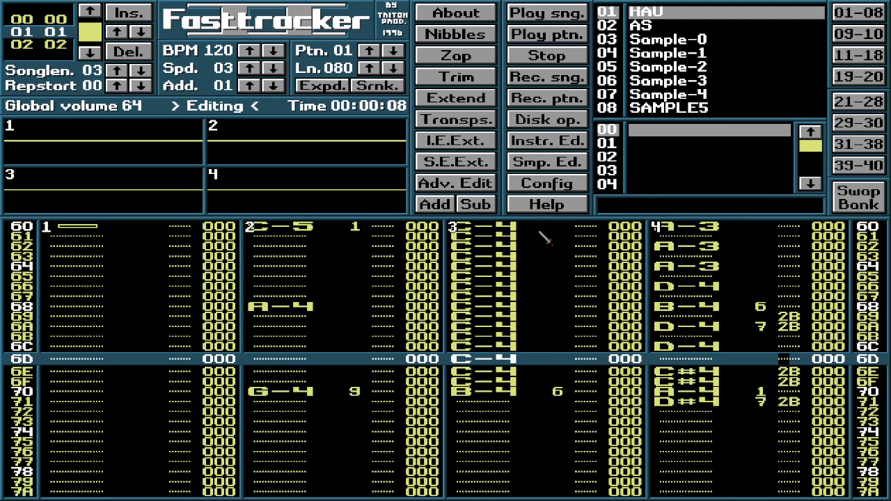
key(Delete)
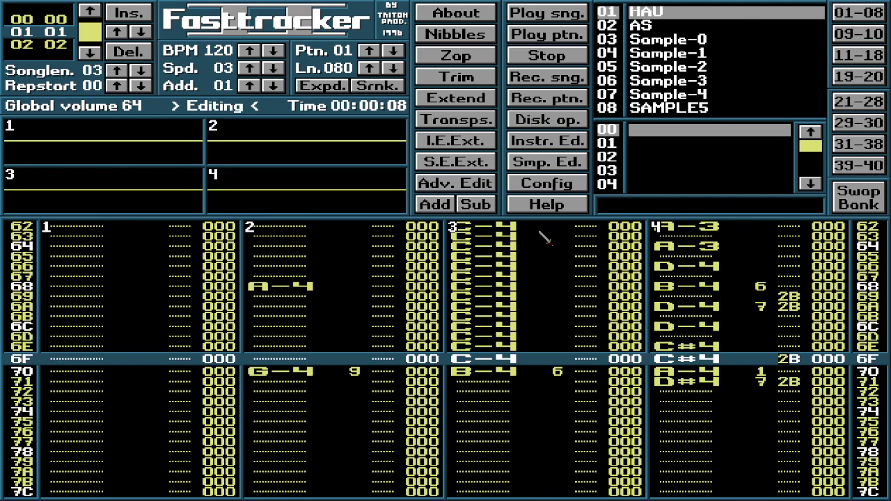
key(Delete)
scroll(547, 240, down, 1)
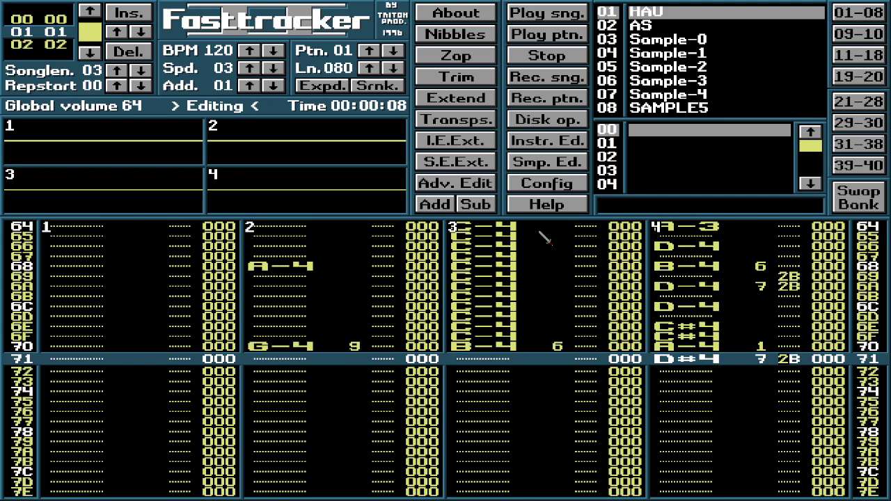
Review track 4's remaining instrument numbers and volumes throughout pattern 01.
scroll(546, 241, up, 8)
scroll(546, 241, down, 9)
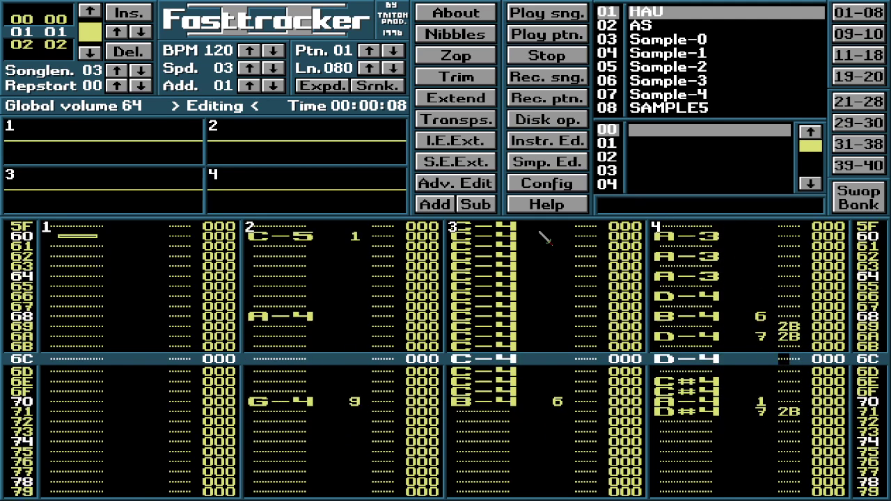
scroll(547, 240, up, 1)
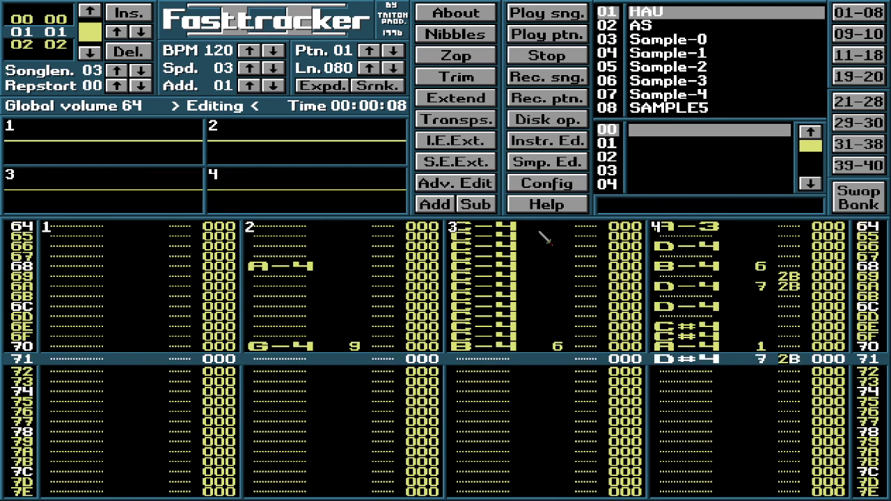
scroll(547, 240, down, 3)
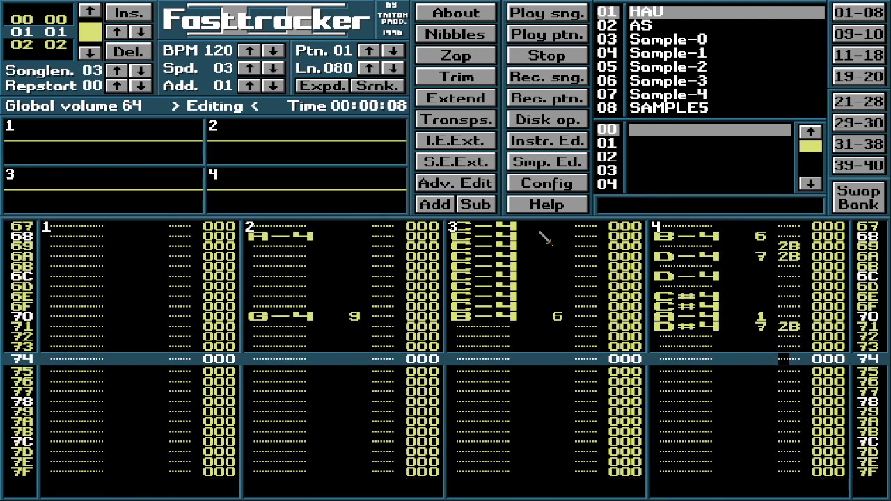
scroll(547, 241, up, 10)
scroll(546, 240, up, 20)
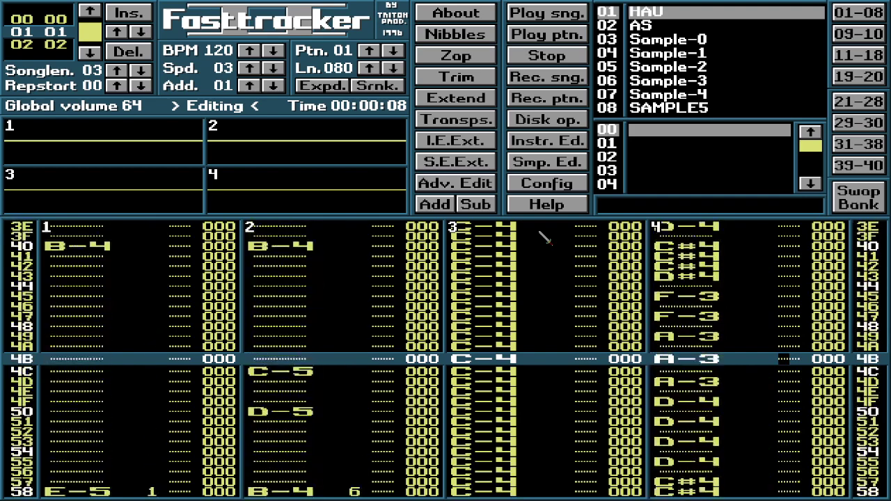
scroll(547, 240, up, 11)
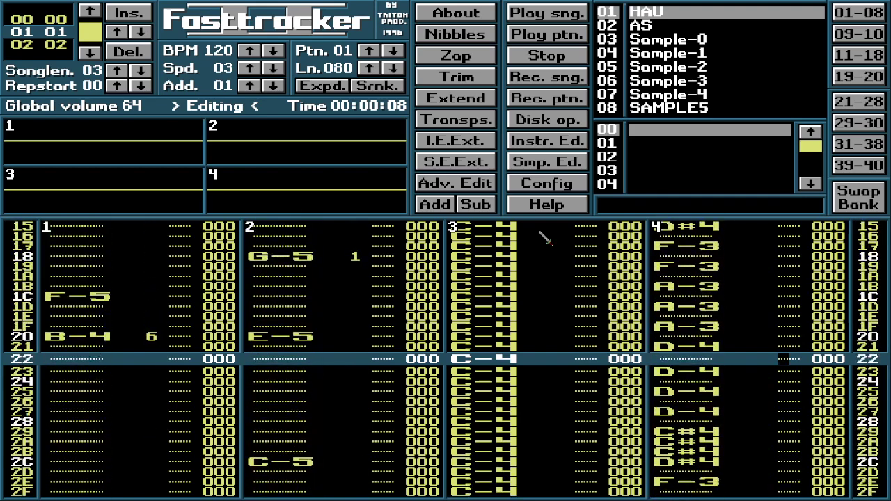
Advance to song position 02, play pattern 02 briefly and stop the playback.
click(90, 53)
key(Return)
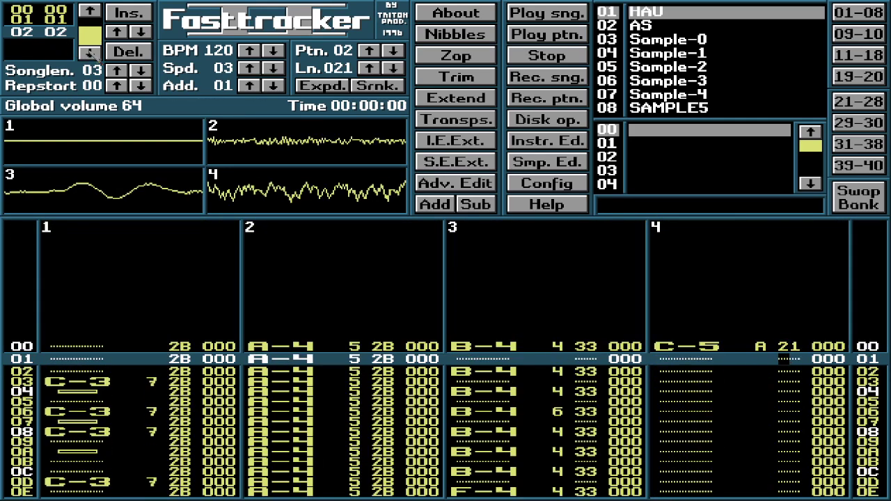
key(space)
Clear the instrument number 5 from track 2's A-4 notes on rows 01 to 20 of pattern 02.
key(Left)
key(Left)
key(Left)
key(Left)
key(Left)
key(Left)
key(Left)
key(Left)
key(Left)
key(Left)
key(Left)
key(Left)
key(Left)
key(Left)
key(Left)
key(Left)
key(Left)
key(Left)
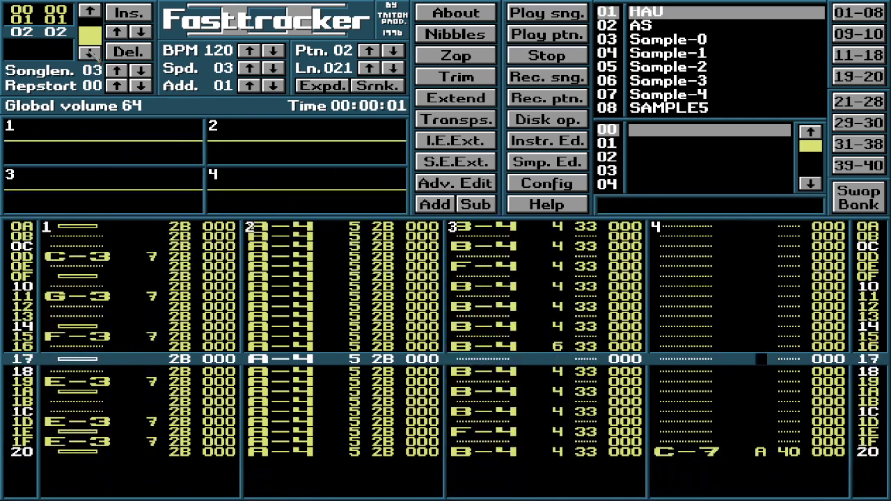
key(Right)
key(Up)
key(Up)
key(Up)
key(Up)
key(Up)
key(Up)
key(Up)
key(Up)
key(Up)
key(Up)
key(Up)
key(Up)
key(Up)
key(Up)
key(Up)
key(Up)
key(Up)
key(Up)
key(Up)
key(Up)
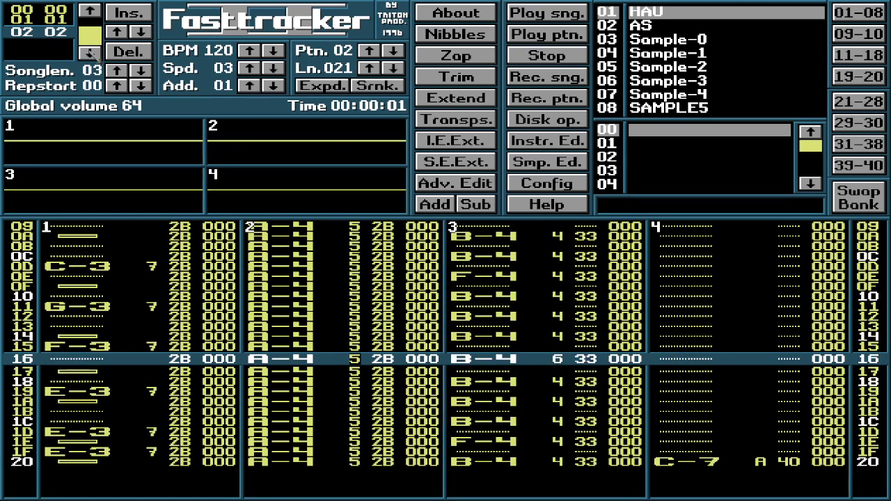
key(Up)
key(Up)
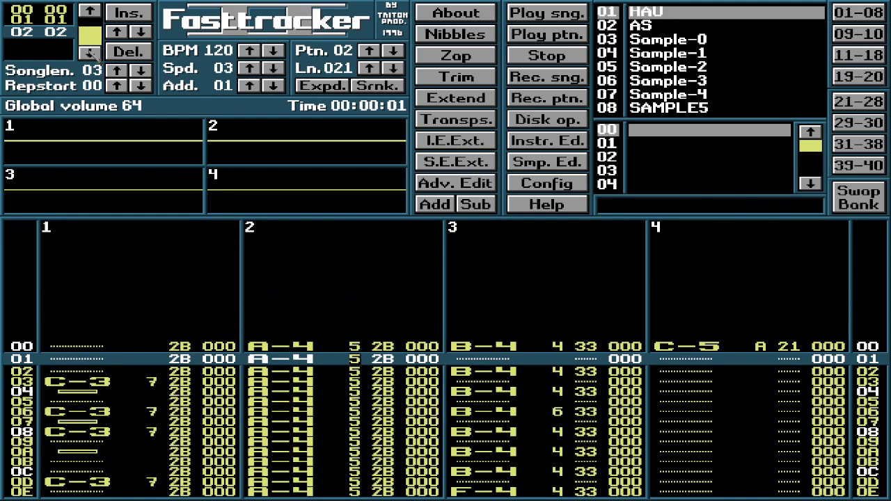
key(space)
key(Delete)
key(Delete)
key(Delete)
key(Delete)
key(Delete)
key(Delete)
key(Delete)
key(Delete)
key(Delete)
key(Delete)
key(Delete)
key(Delete)
key(Delete)
key(Delete)
key(Delete)
key(Delete)
key(Delete)
key(Delete)
key(Delete)
key(Delete)
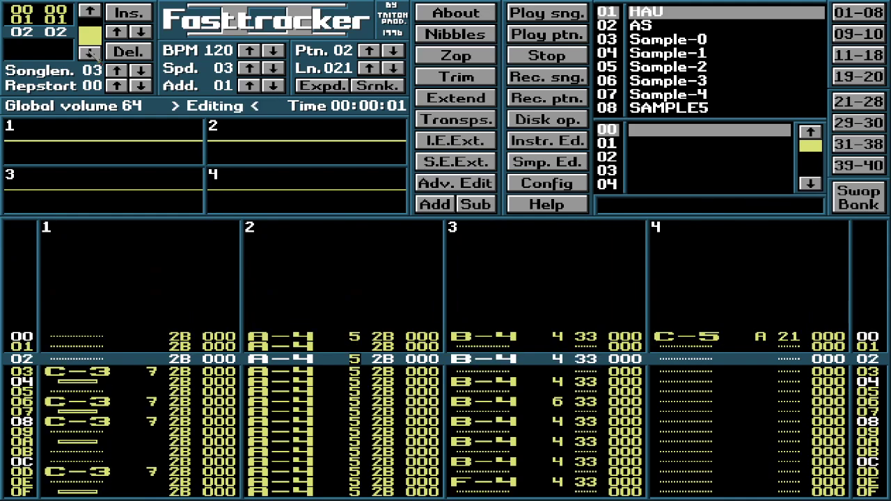
key(Delete)
key(Delete)
key(Delete)
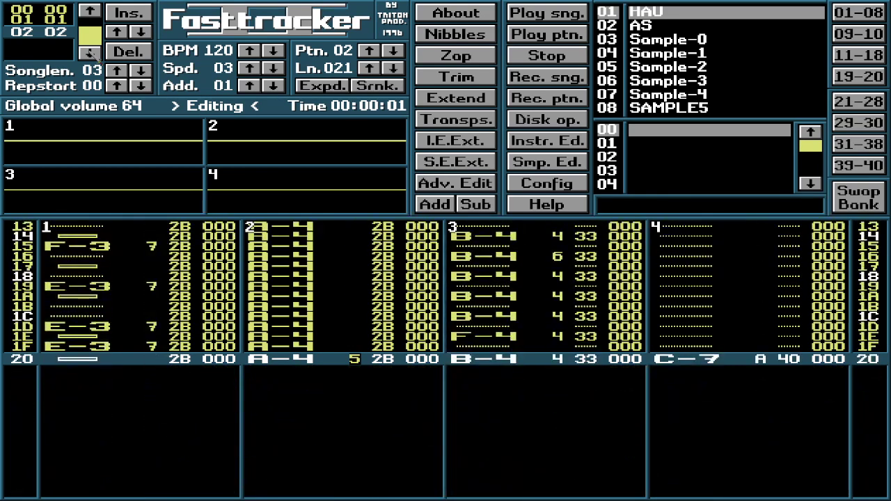
key(Delete)
Clear the volume 2B from track 2's A-4 notes on rows 01 to 20, keeping it on row 00.
key(Down)
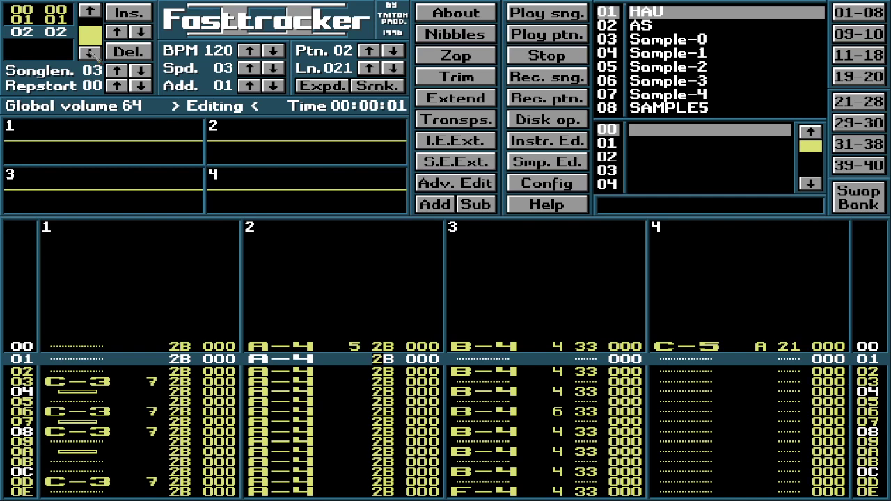
key(Down)
key(Down)
key(Down)
key(Down)
key(Down)
key(Down)
key(Down)
key(Down)
key(Down)
key(Down)
key(Down)
key(Down)
key(Down)
key(Down)
key(Down)
key(Down)
key(Down)
key(Down)
key(Down)
key(Down)
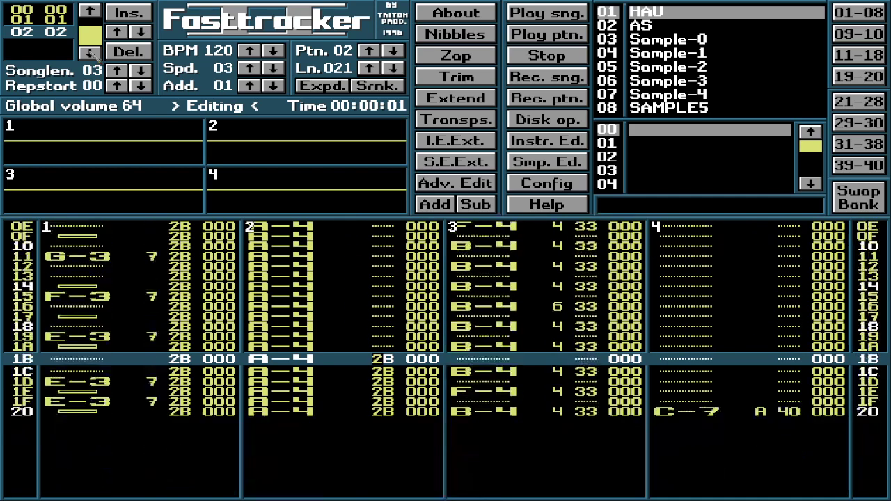
key(Down)
key(Down)
key(Down)
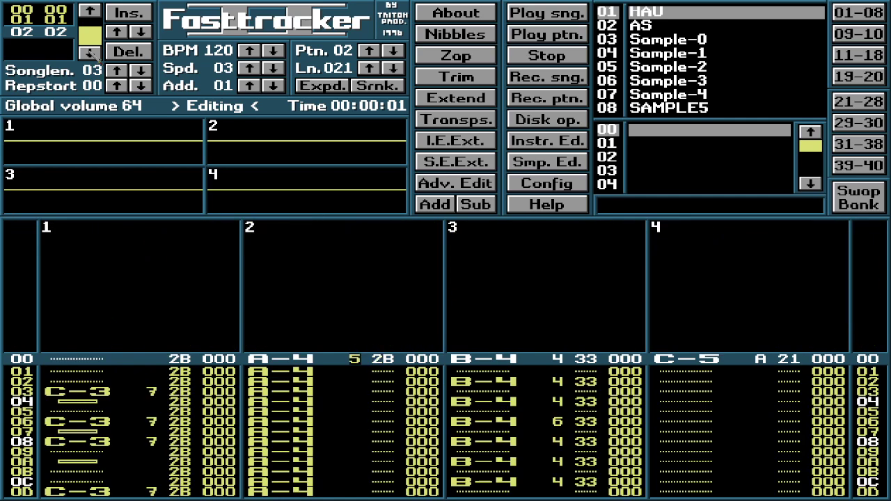
Clear the volume 2B from track 1's empty rows 01 and 02.
key(Right)
key(Down)
key(Delete)
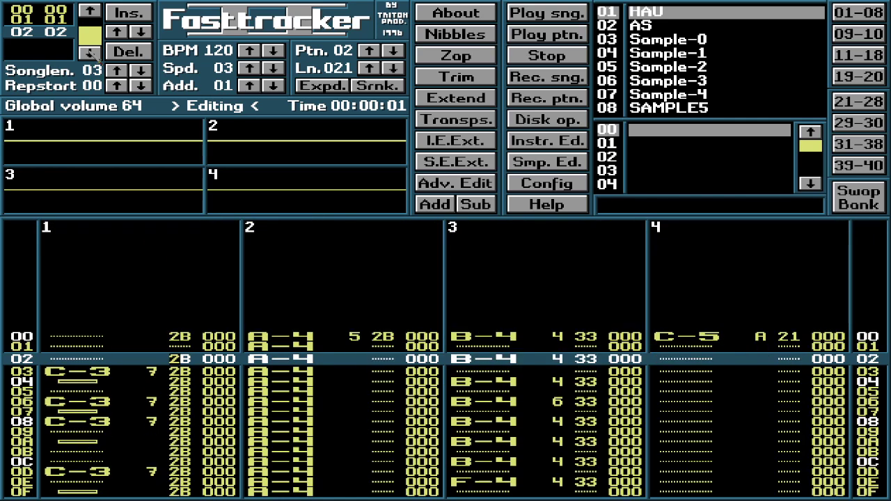
key(Delete)
Clear the instrument number 7 from track 1's notes on rows 06 to 1F, keeping it on the C-3 on row 03.
key(Left)
key(Down)
key(Down)
key(Down)
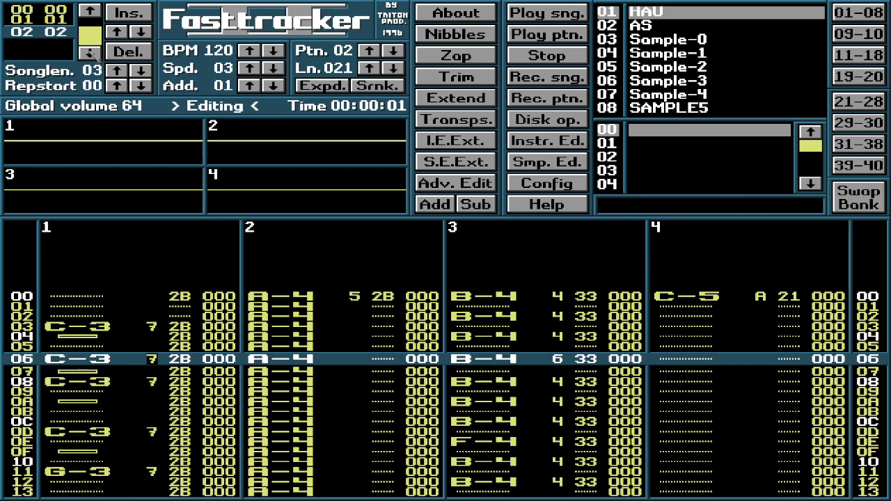
key(Delete)
key(Delete)
key(Delete)
key(Delete)
key(Delete)
key(Delete)
key(Delete)
key(Delete)
key(Delete)
key(Delete)
key(Delete)
key(Delete)
key(Delete)
key(Delete)
key(Delete)
key(Delete)
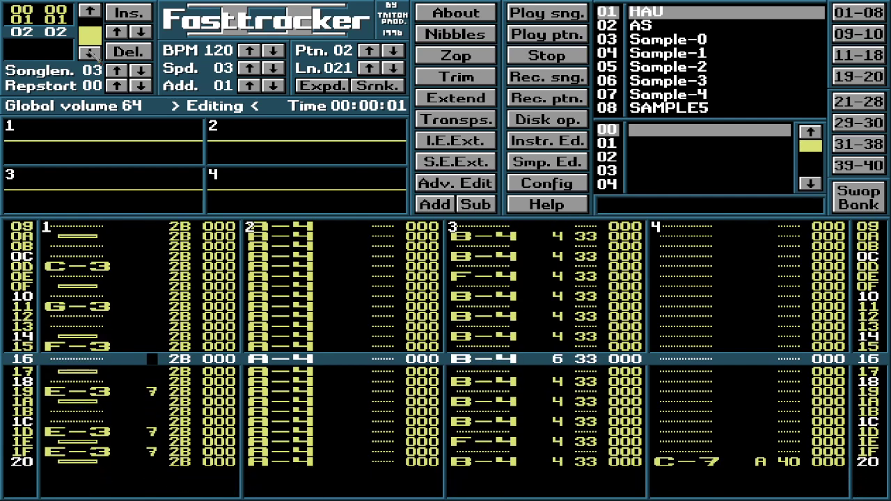
key(Delete)
key(Delete)
key(Delete)
key(Delete)
key(Delete)
key(Delete)
key(Delete)
key(Delete)
key(Delete)
key(Delete)
Clear the volume 2B from track 1 on rows 04 to 20, keeping it on rows 00 and 03.
key(Up)
key(Up)
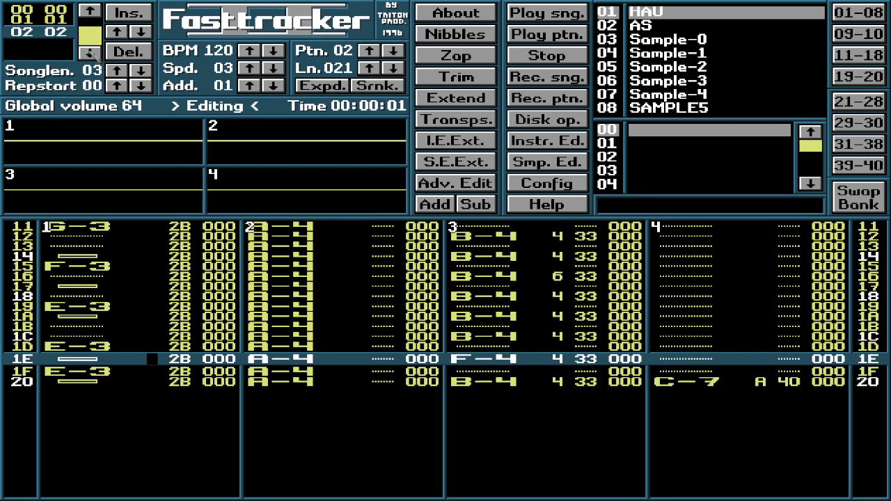
key(Up)
key(Up)
key(Up)
key(Up)
key(Up)
key(Up)
key(Up)
key(Up)
key(Up)
key(Up)
key(Up)
key(Up)
key(Up)
key(Up)
key(Up)
key(Up)
key(Up)
key(Up)
key(Up)
key(Up)
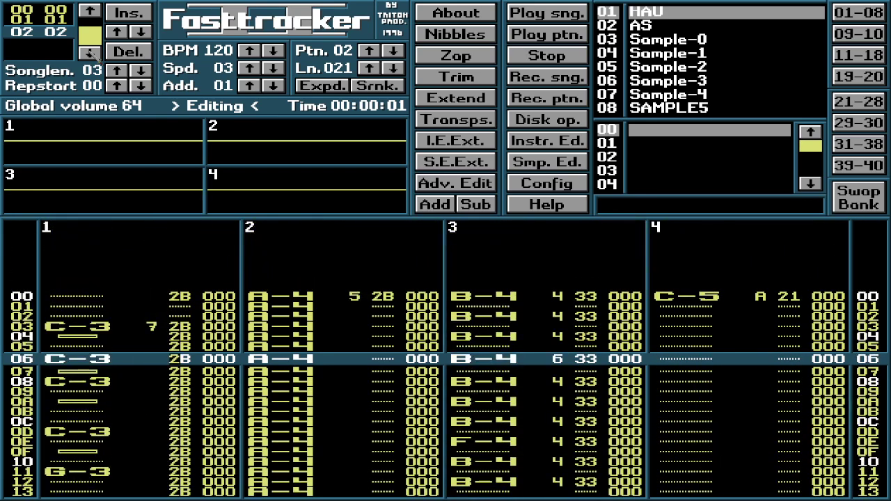
key(Up)
key(Up)
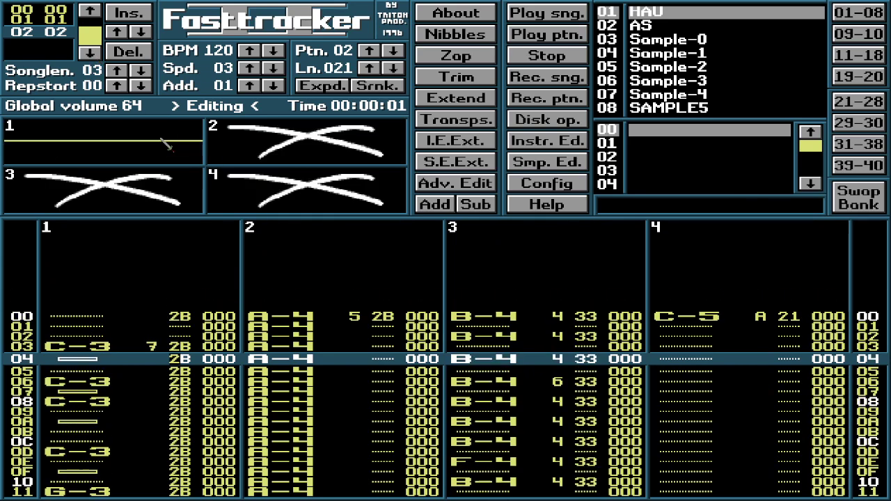
key(Return)
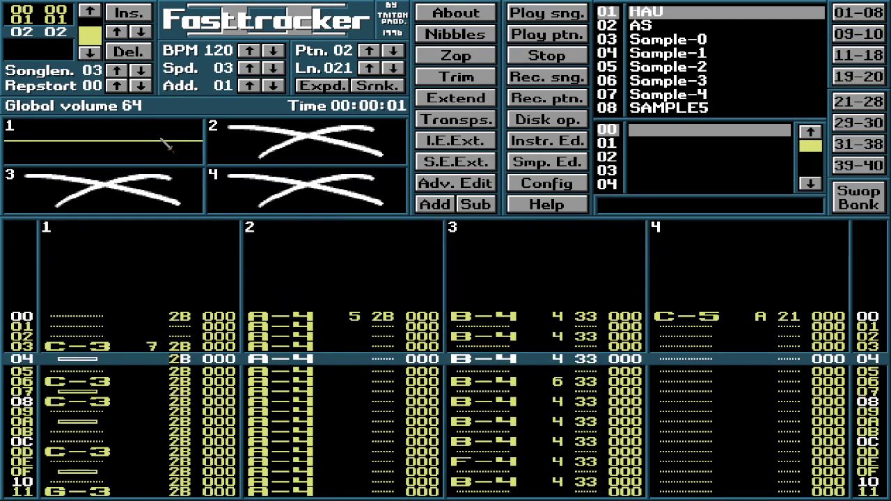
key(space)
text(0)
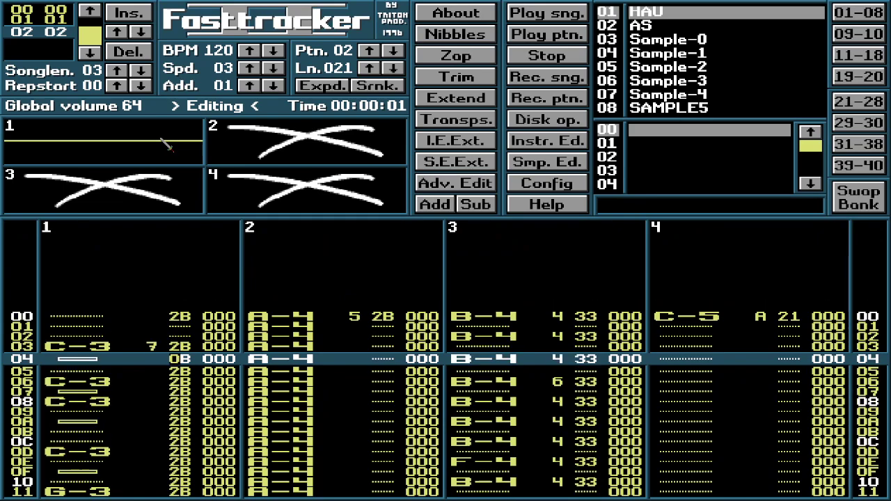
key(Delete)
key(Delete)
key(Delete)
key(Delete)
key(Delete)
key(Delete)
key(Delete)
key(Delete)
key(Delete)
key(Delete)
key(Delete)
key(Delete)
key(Delete)
key(Delete)
key(Delete)
key(Delete)
key(Delete)
key(Delete)
key(Delete)
key(Delete)
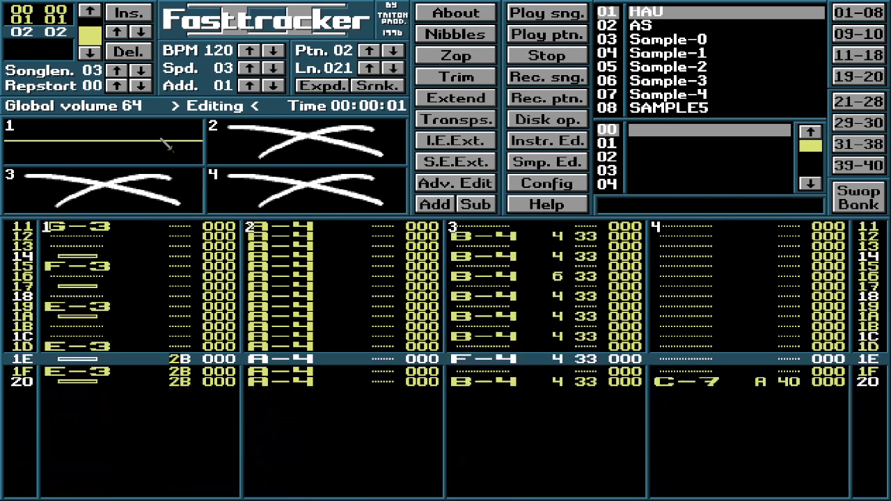
key(Down)
key(Down)
key(Down)
key(space)
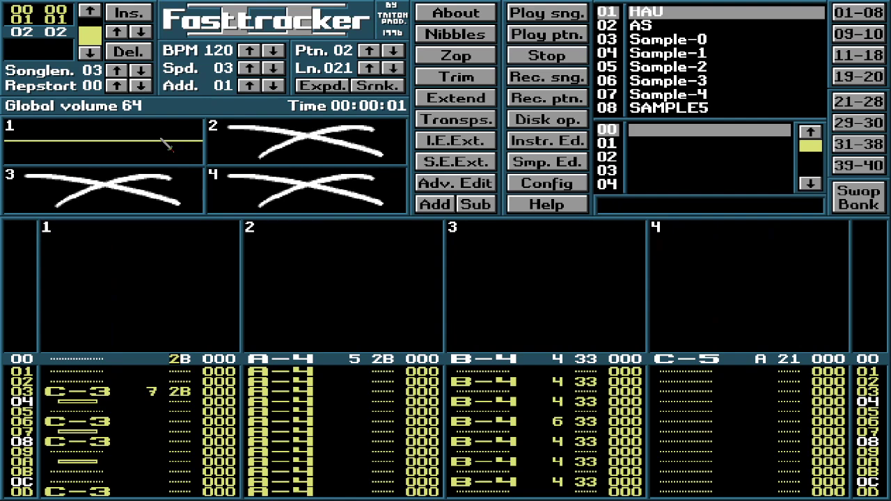
Play pattern 02 briefly and re-enter instrument number 7 on track 1's notes at rows 06, 08, 0D, 11, 15, 19, 1D and 1F.
key(Control_R)
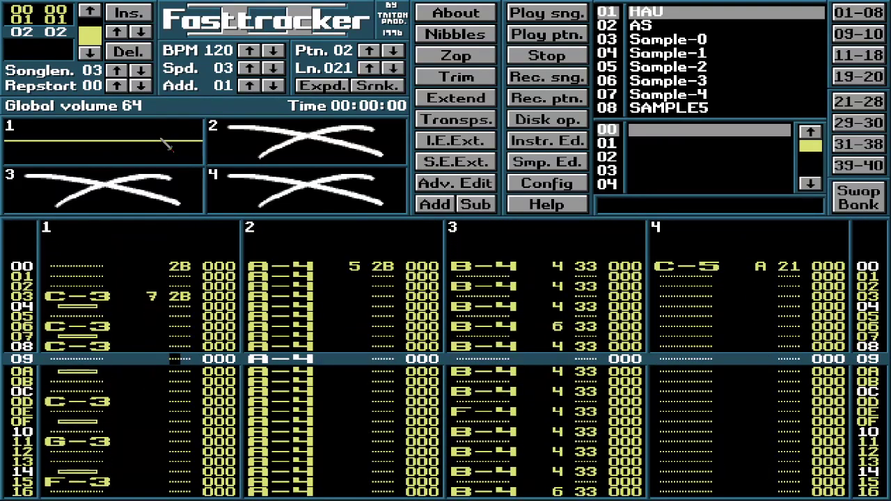
key(Left)
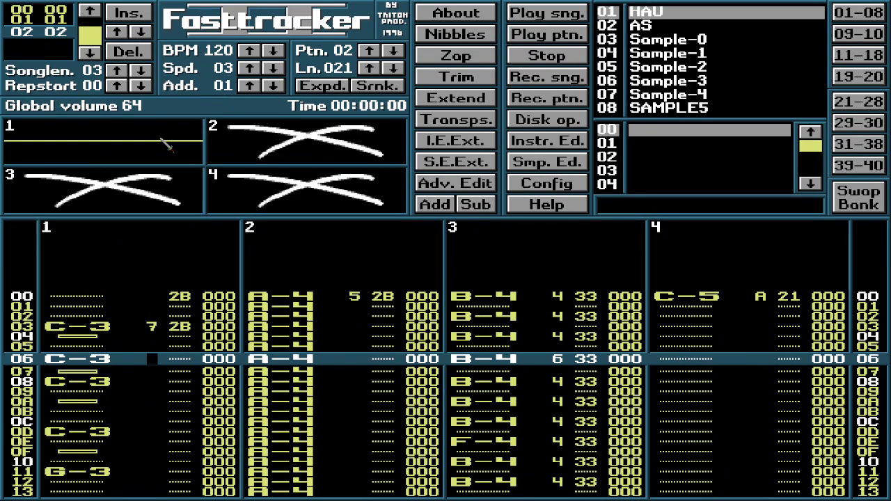
key(space)
key(7)
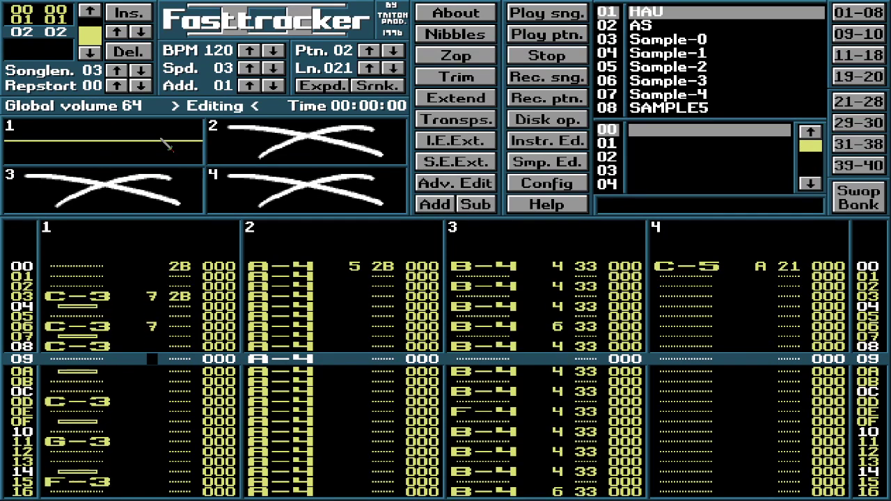
key(Down)
key(7)
key(Down)
key(Down)
key(Down)
key(Down)
key(7)
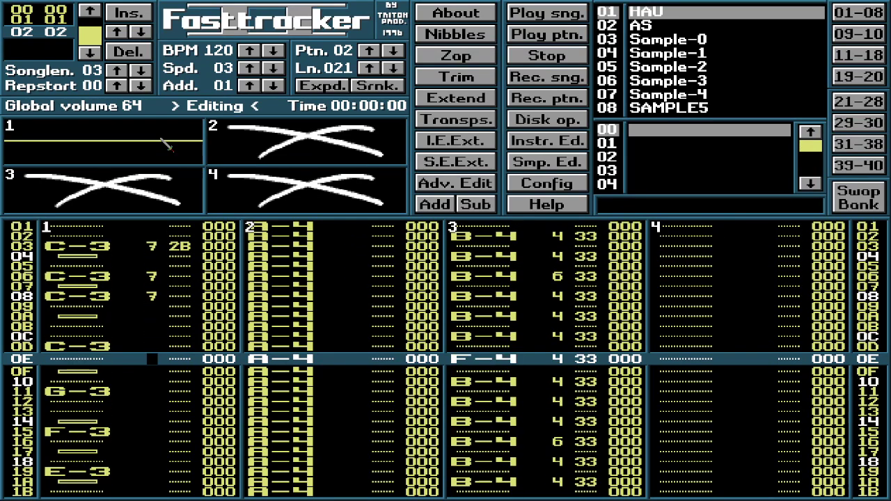
key(Down)
key(Down)
key(Down)
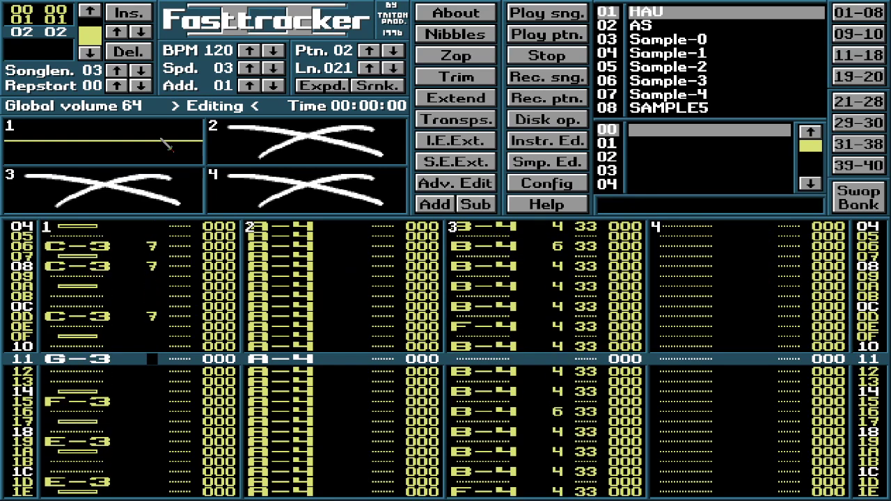
key(7)
key(Down)
key(Down)
key(Down)
key(Down)
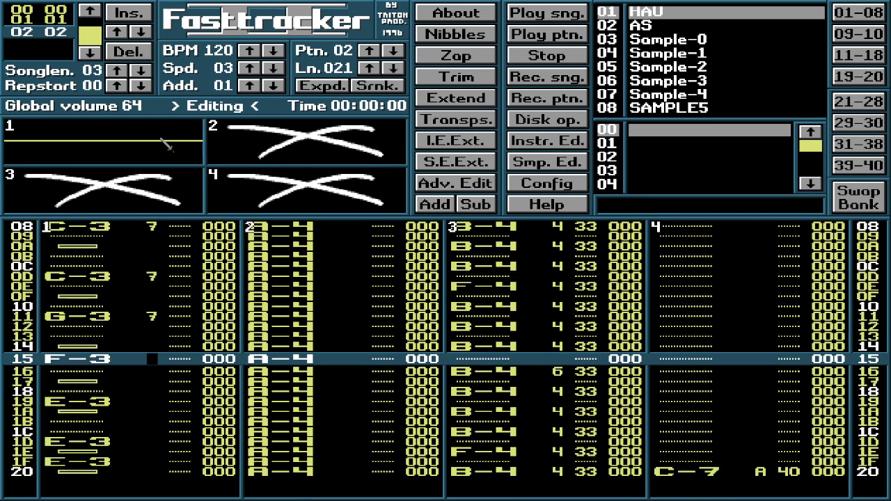
key(7)
key(Down)
key(Down)
key(Down)
key(Down)
key(7)
key(Down)
key(Down)
key(Down)
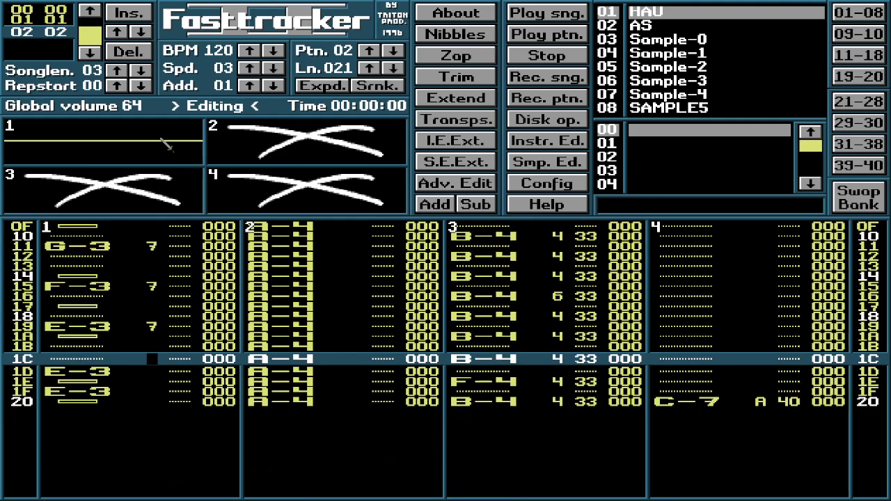
key(Down)
key(7)
key(Down)
key(Down)
key(7)
key(Down)
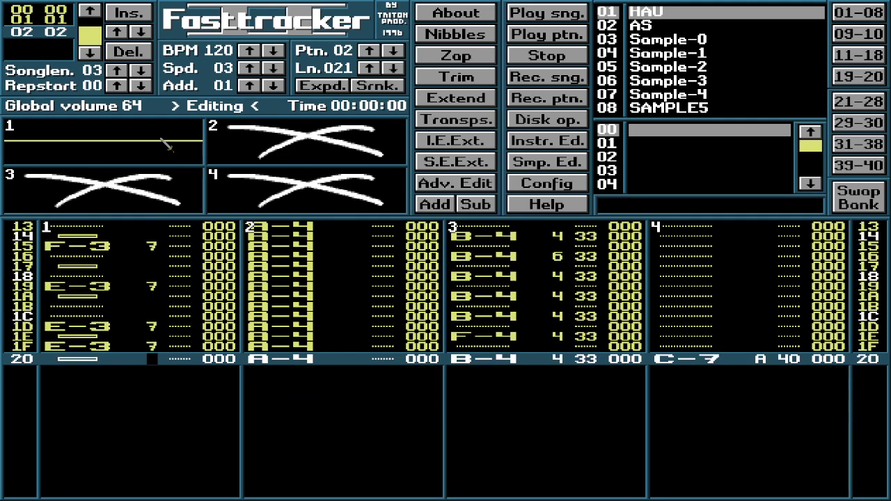
Play pattern 02, unmute tracks 4, 1 and 3 during playback, and stop it.
key(Alt_R)
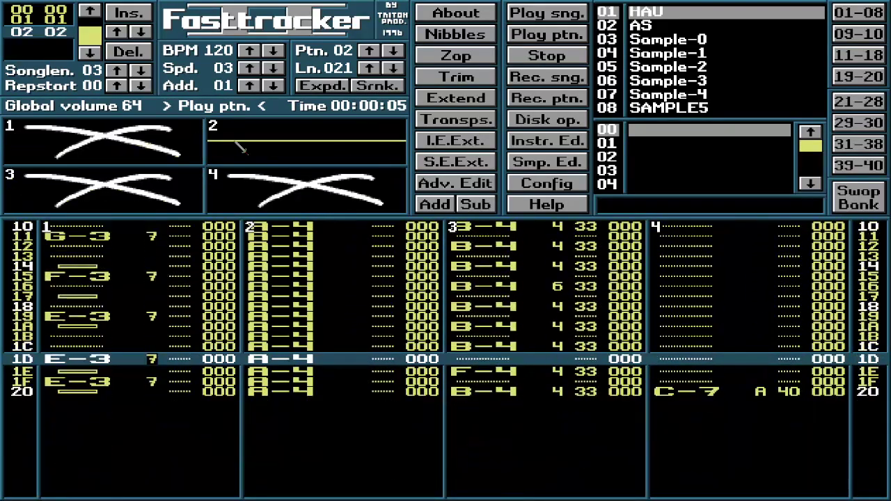
click(212, 174)
click(105, 143)
click(184, 194)
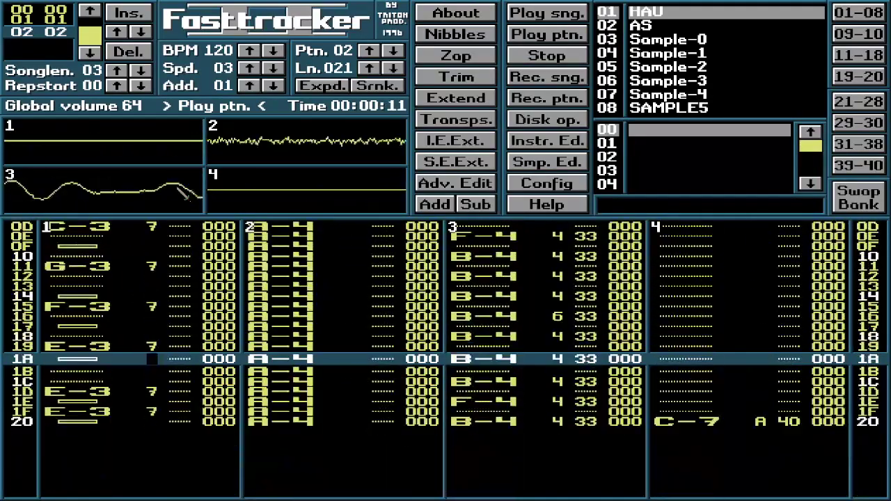
key(space)
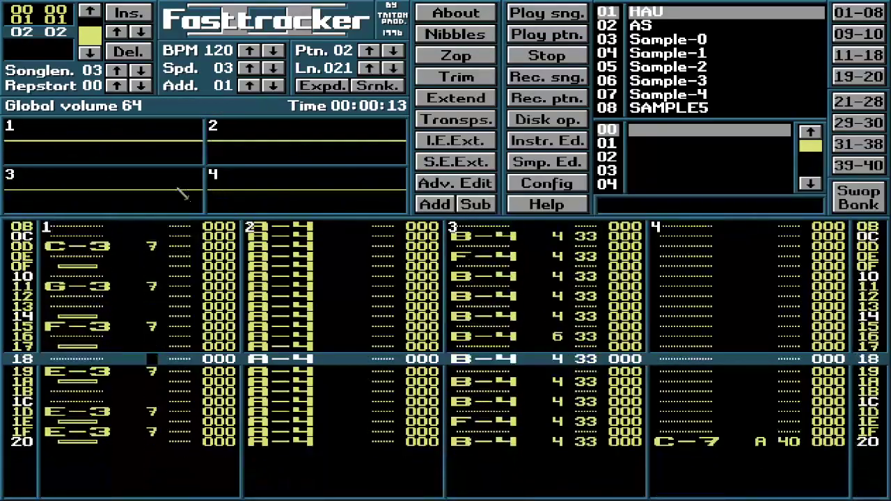
Clear the instrument number 4 from track 3's B-4 notes on rows 02 and 04, keeping it on row 00.
key(Down)
key(Right)
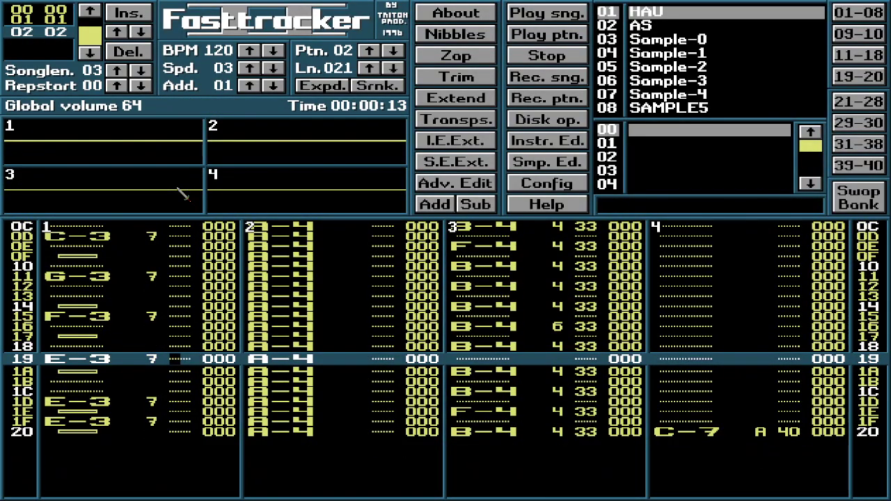
key(Right)
key(Right)
key(Right)
key(Right)
key(Right)
key(Right)
key(Right)
key(Right)
key(Right)
key(Right)
key(Right)
key(Right)
key(Right)
key(Right)
key(Up)
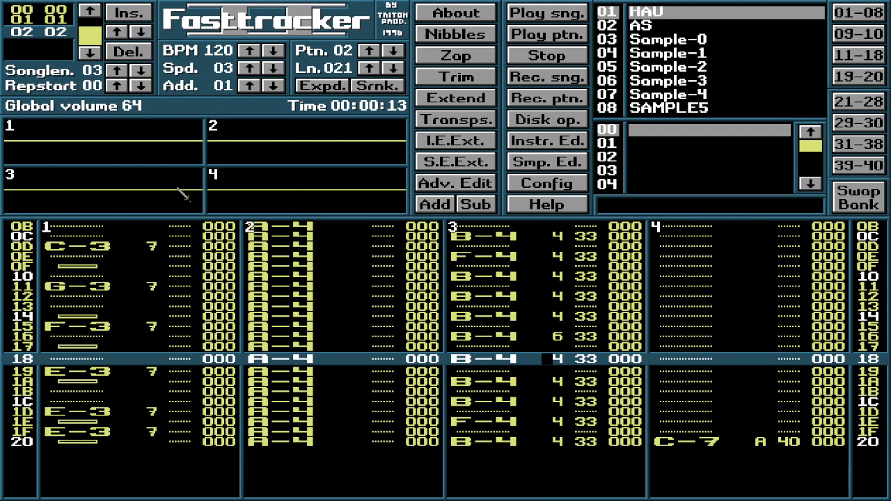
key(Up)
key(Up)
key(Up)
key(Up)
key(Up)
key(Up)
key(Up)
key(Up)
key(Up)
key(Up)
key(Up)
key(Up)
key(Up)
key(Up)
key(Up)
key(Up)
key(Up)
key(Up)
key(Up)
key(Up)
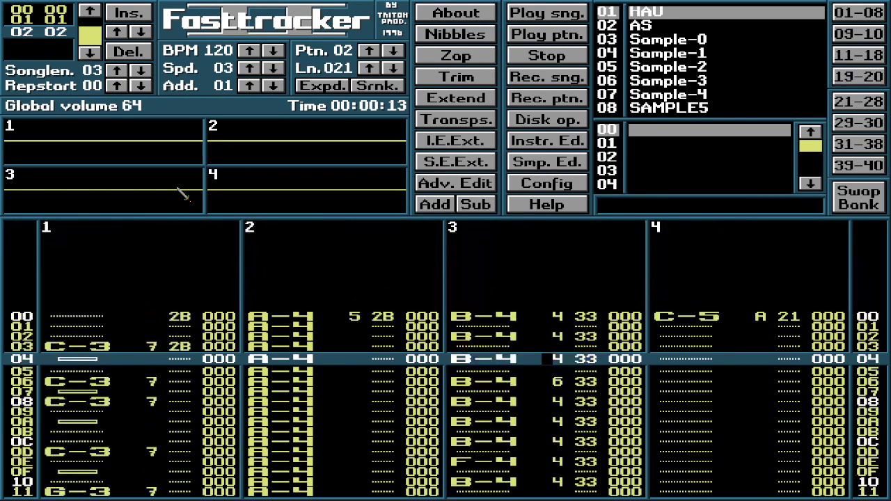
key(Right)
key(Right)
key(Left)
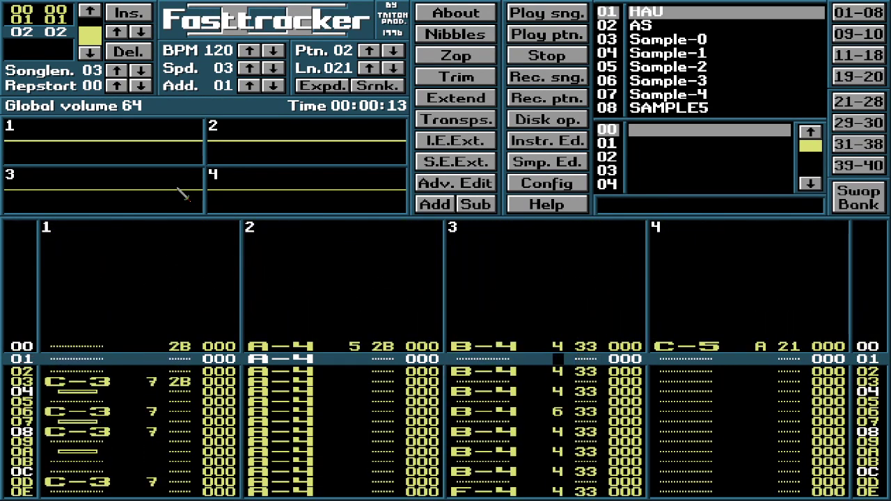
key(space)
key(Delete)
key(Delete)
key(Delete)
key(Delete)
key(Delete)
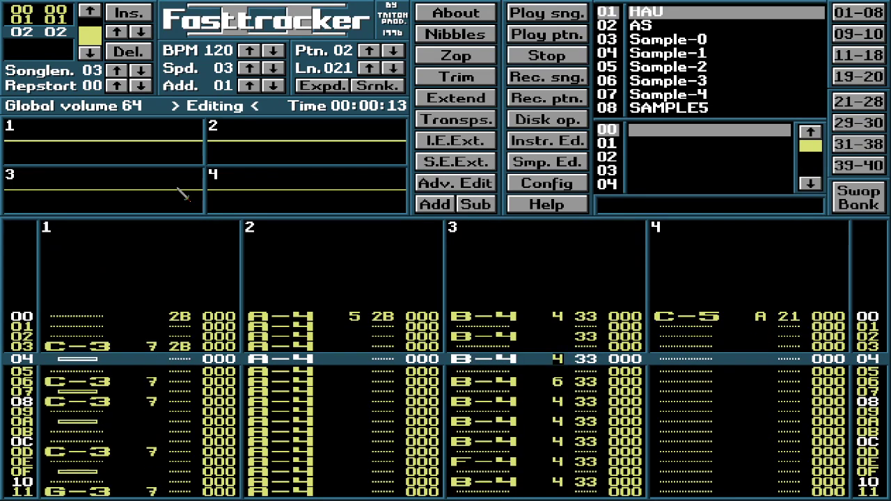
Clear the instrument number 4 from track 3's notes on rows 08 to 14, keeping the 6 on rows 06 and 16.
key(Down)
key(Down)
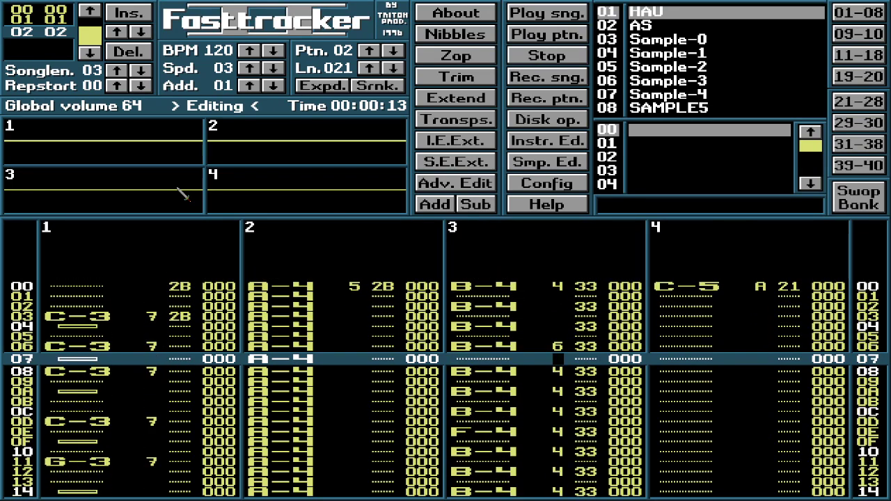
key(Delete)
key(Delete)
key(Delete)
key(Delete)
key(Delete)
key(Delete)
key(Delete)
key(Delete)
key(Delete)
key(Delete)
key(Delete)
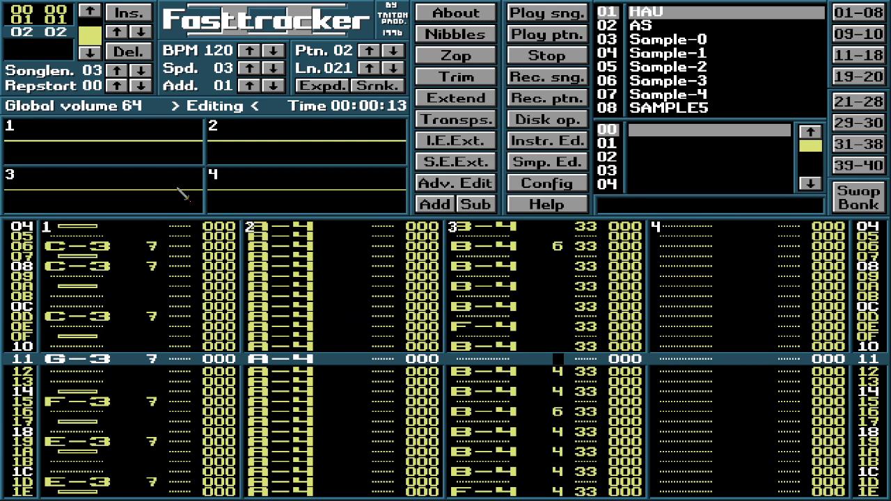
key(Delete)
key(Delete)
key(Delete)
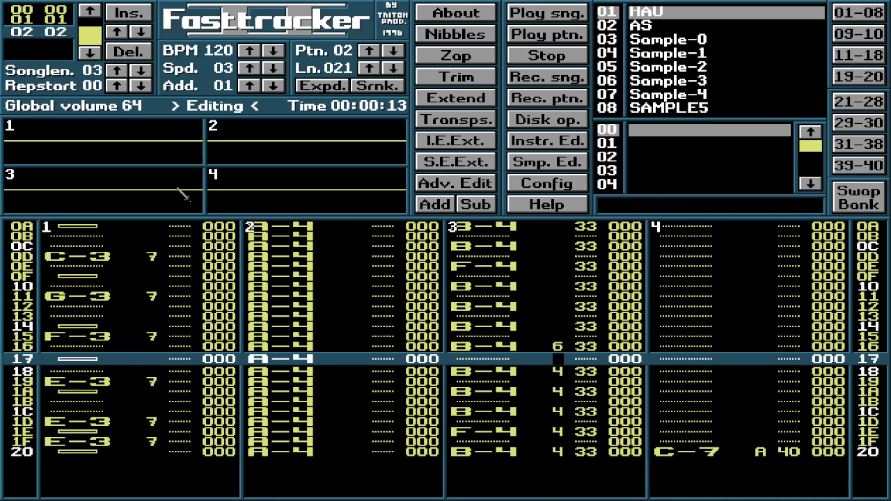
Re-enter instrument number 4 on track 3's B-4 note at row 08.
key(Up)
key(Up)
key(Up)
key(Up)
key(Up)
key(Up)
key(Up)
key(Up)
key(Up)
key(Up)
key(Up)
key(Up)
key(Up)
key(Up)
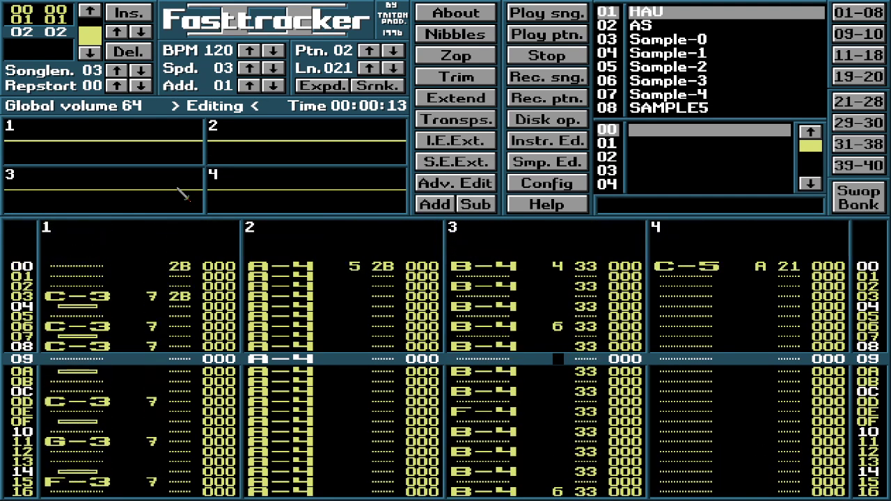
key(4)
Clear the instrument number 4 from track 3's notes on rows 1A, 1C, 1E and 20, keeping it on row 18.
key(Down)
key(Down)
key(Down)
key(Down)
key(Down)
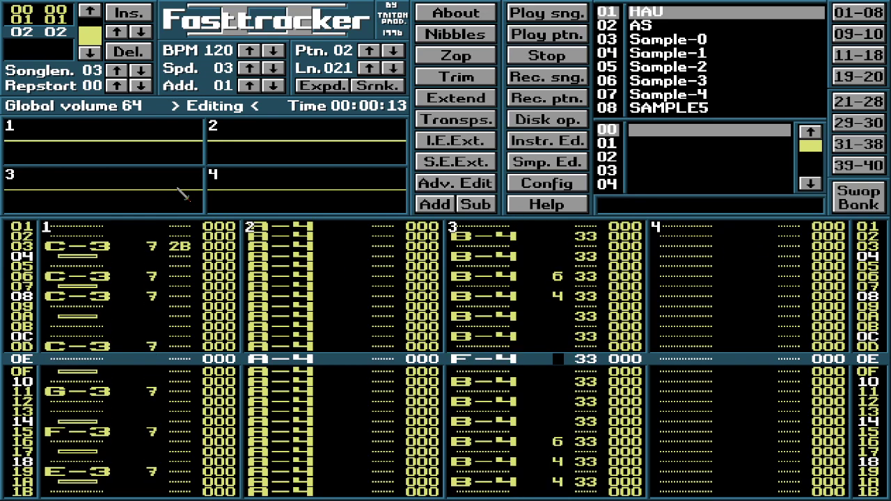
key(Down)
key(Down)
key(Down)
key(Down)
key(Down)
key(Down)
key(Down)
key(Down)
key(Down)
key(Down)
key(Down)
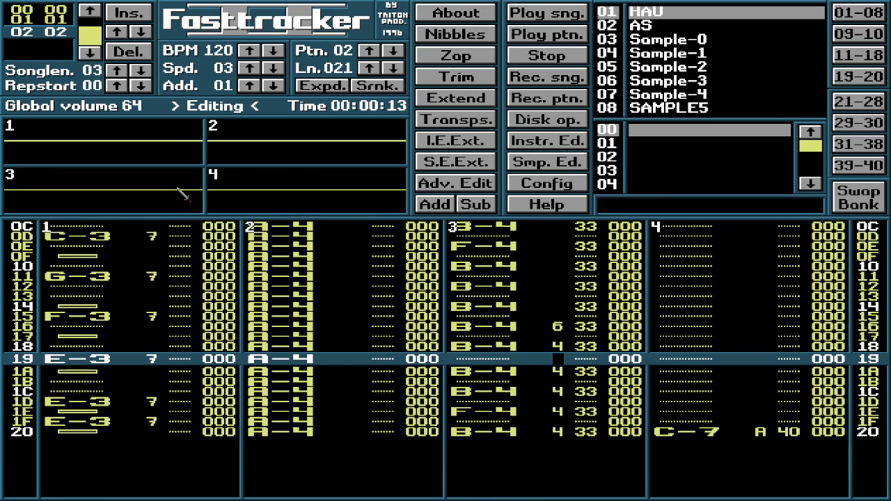
key(Down)
key(Delete)
key(Down)
key(Delete)
key(Down)
key(Delete)
key(Down)
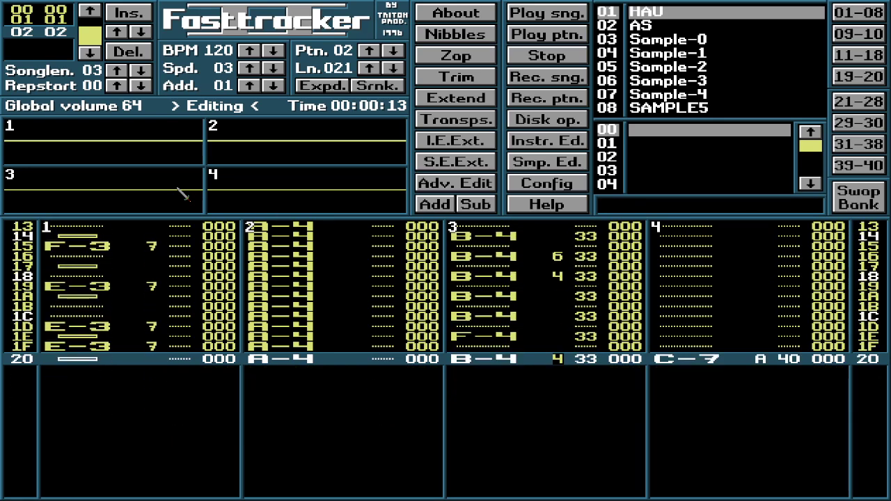
key(Down)
Play pattern 02 briefly, stop it, and go to track 3's volume column at row 03.
key(Return)
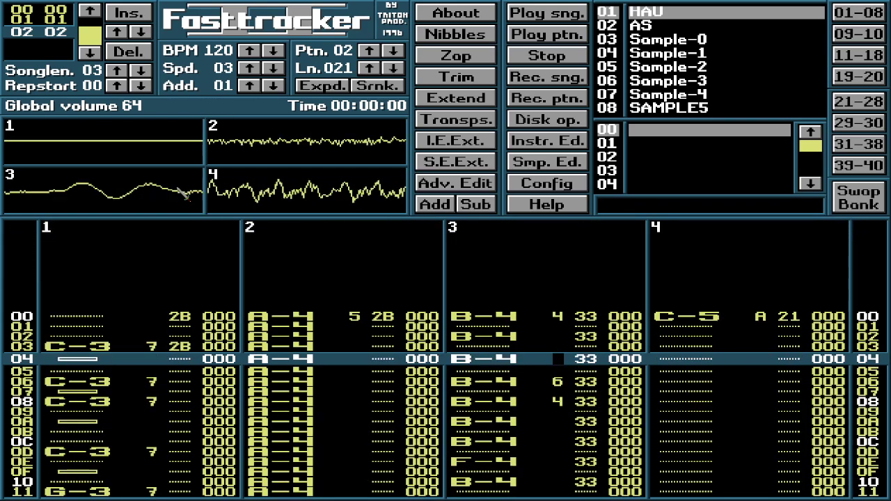
key(Up)
key(Up)
key(Up)
key(Up)
key(Up)
key(Up)
key(Up)
key(Up)
key(Up)
key(Up)
key(Up)
key(Up)
key(Up)
key(Up)
key(Up)
key(Up)
key(Up)
key(Up)
key(Up)
key(Up)
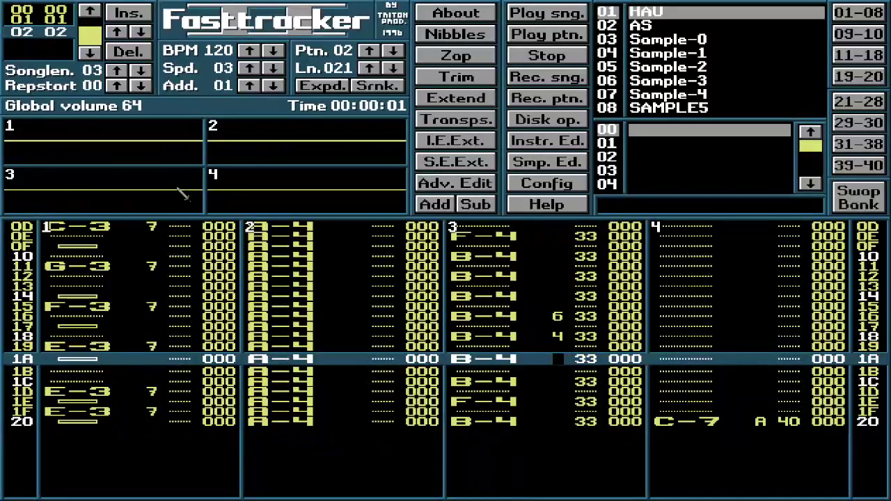
key(Up)
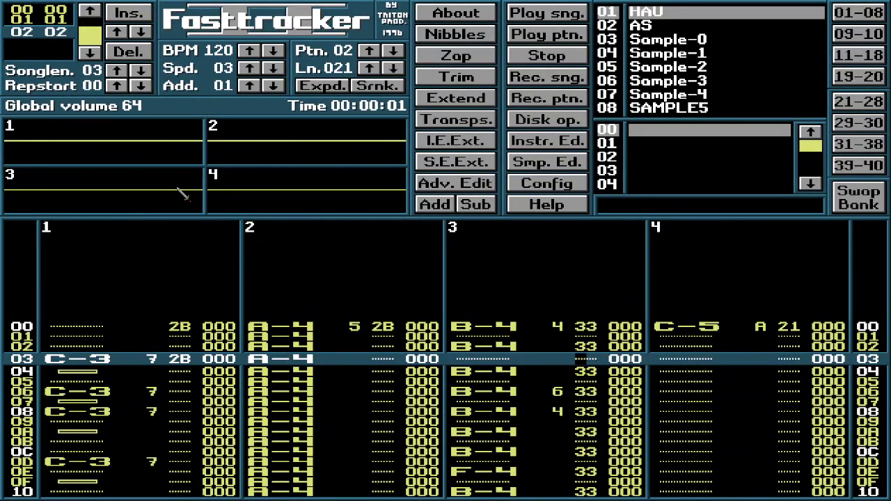
Clear the volume 33 from track 3 on rows 02, 04 and 0A to 12, keeping it on rows 00, 06 and 08.
key(space)
key(Delete)
key(Down)
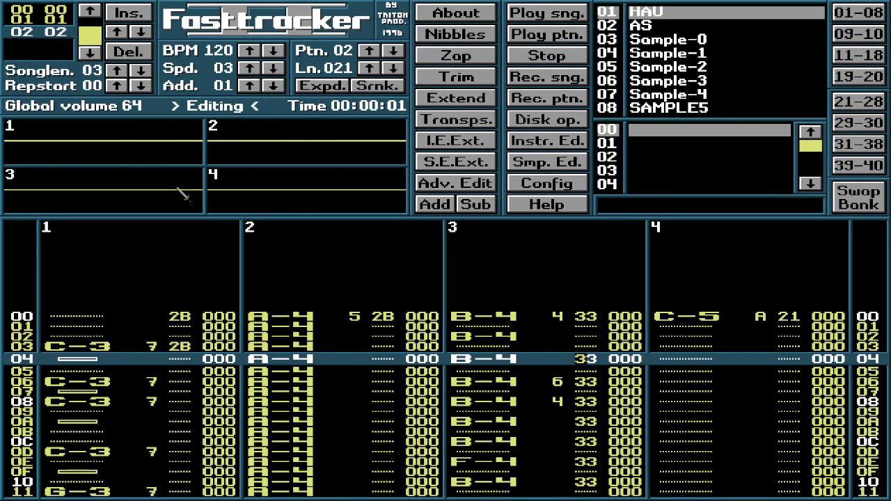
key(Delete)
key(Delete)
key(Down)
key(Delete)
key(Down)
key(Delete)
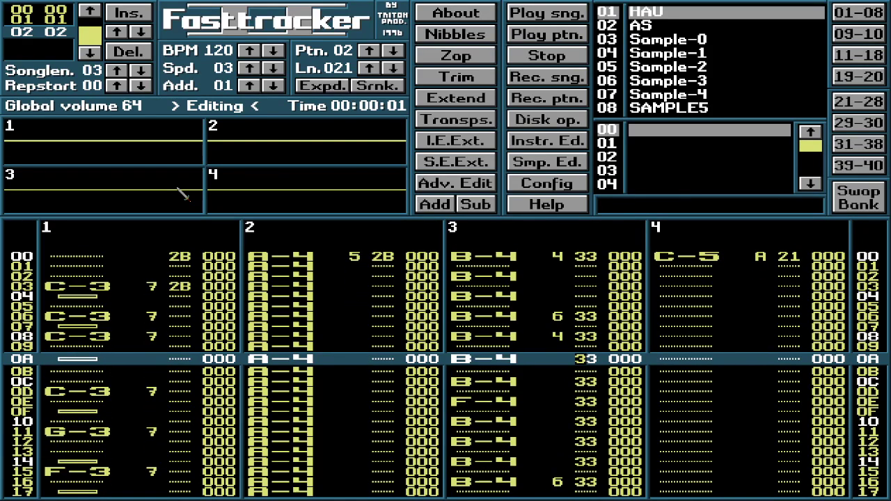
key(Delete)
key(Delete)
key(Delete)
key(Delete)
key(Delete)
key(Delete)
key(Delete)
key(Delete)
key(Delete)
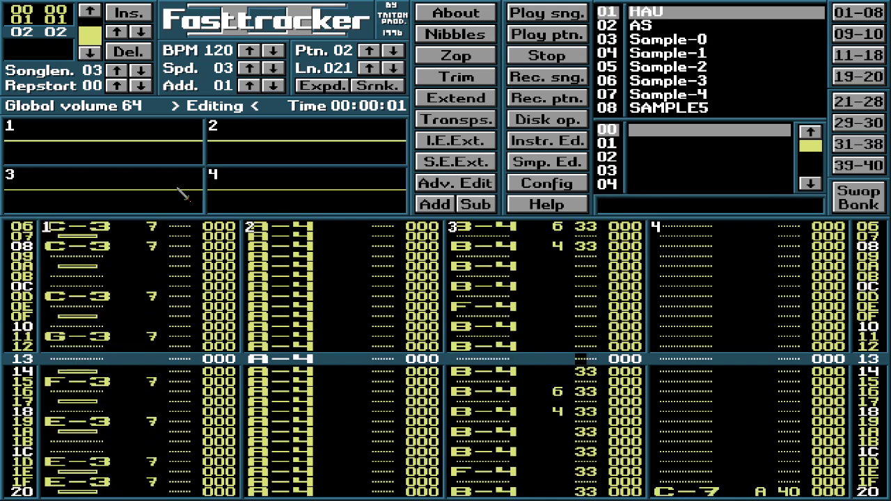
Clear the volume 33 from track 3 on rows 14, 1A, 1C, 1E and 20, keeping it on rows 16 and 18.
key(Delete)
key(Delete)
key(Delete)
key(Delete)
key(Delete)
key(Delete)
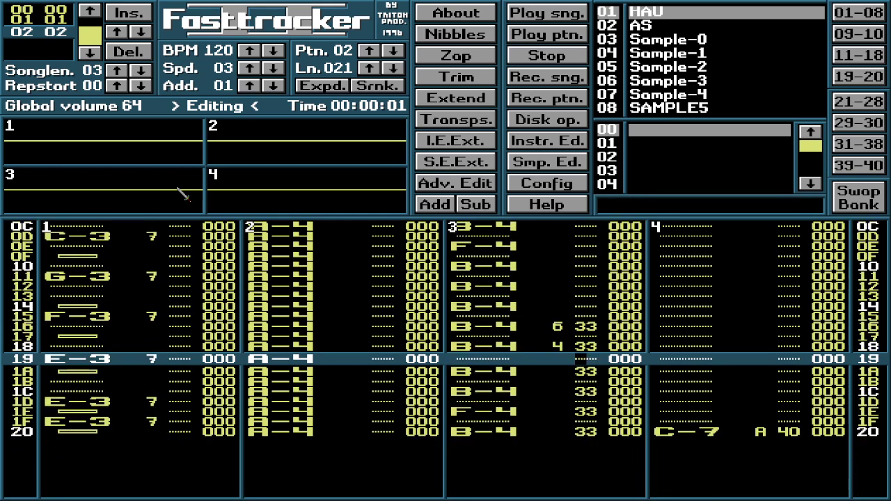
key(Delete)
key(Delete)
key(Delete)
key(Delete)
key(Delete)
key(Delete)
key(Delete)
key(Delete)
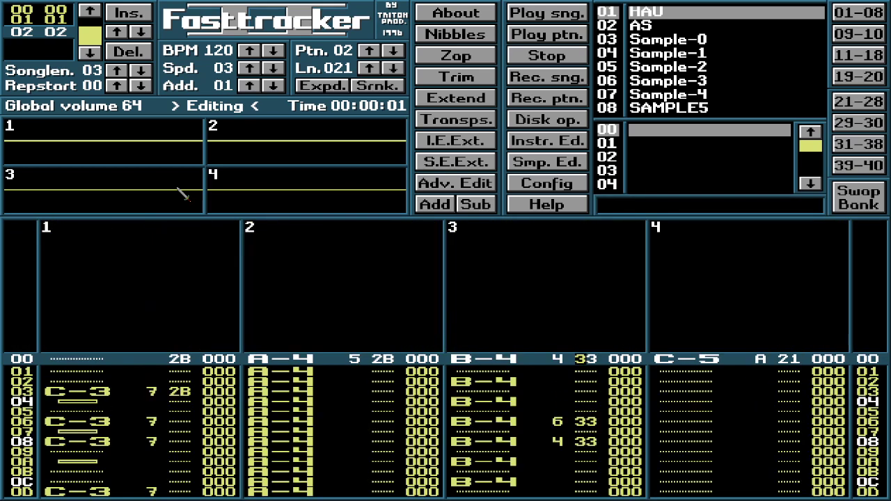
Clear the volume 40 from track 4's C-7 note on row 20, keeping its instrument number A.
key(Down)
key(Down)
key(Down)
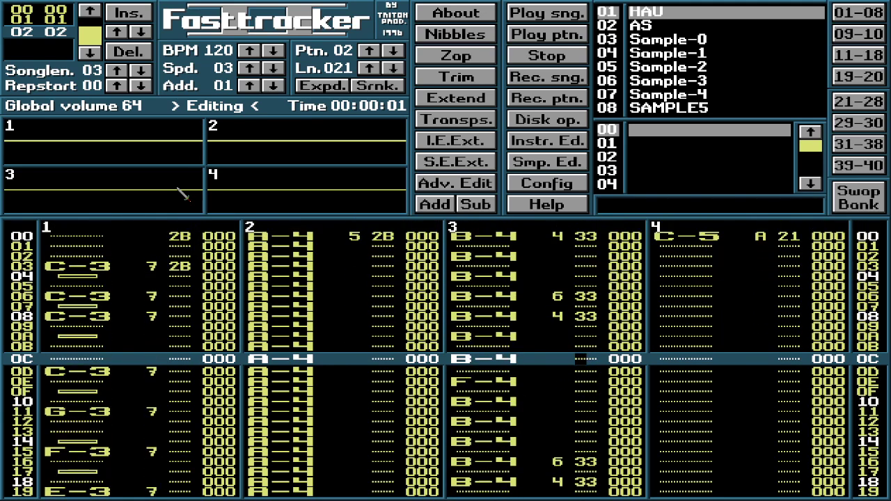
key(Right)
key(Right)
key(Right)
key(Right)
key(Right)
key(Right)
key(Right)
key(Right)
key(Right)
key(Left)
key(Left)
key(Left)
key(Left)
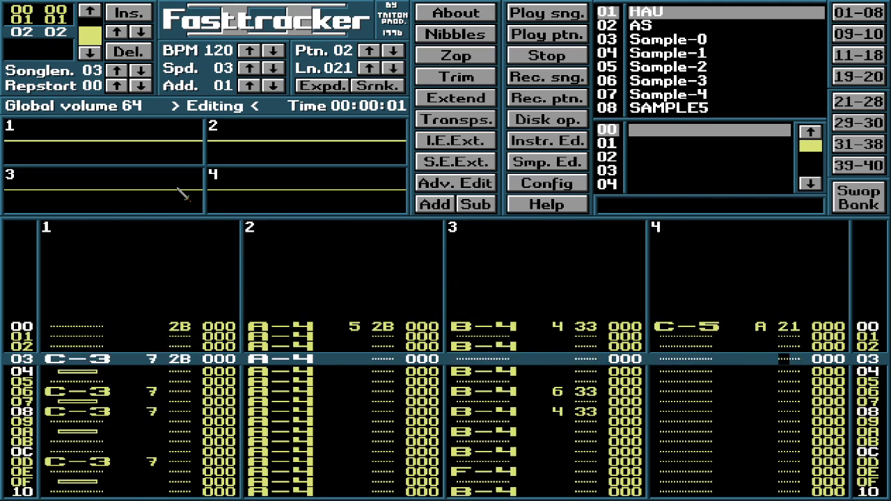
key(Down)
key(Down)
key(Down)
key(Down)
key(Down)
key(Down)
key(Down)
key(Down)
key(Down)
key(Down)
key(Down)
key(Down)
key(Down)
key(Down)
key(Down)
key(Down)
key(Down)
key(Down)
key(Down)
key(Down)
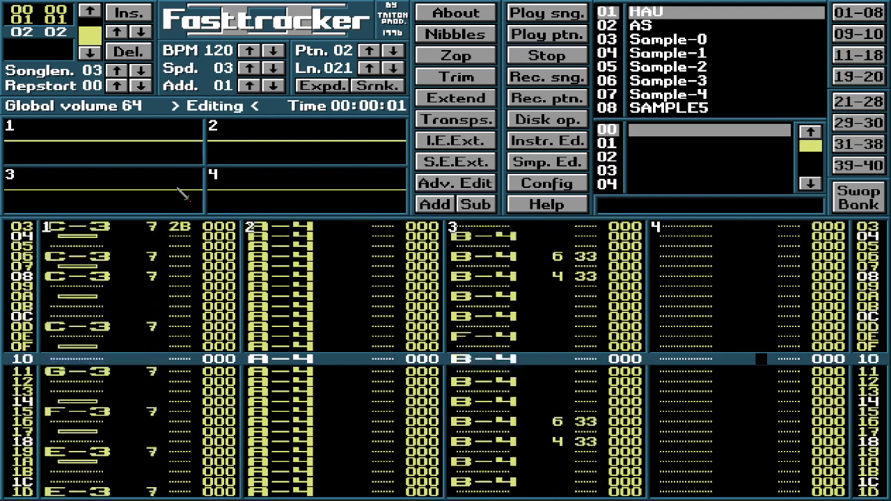
key(Down)
key(Down)
key(Down)
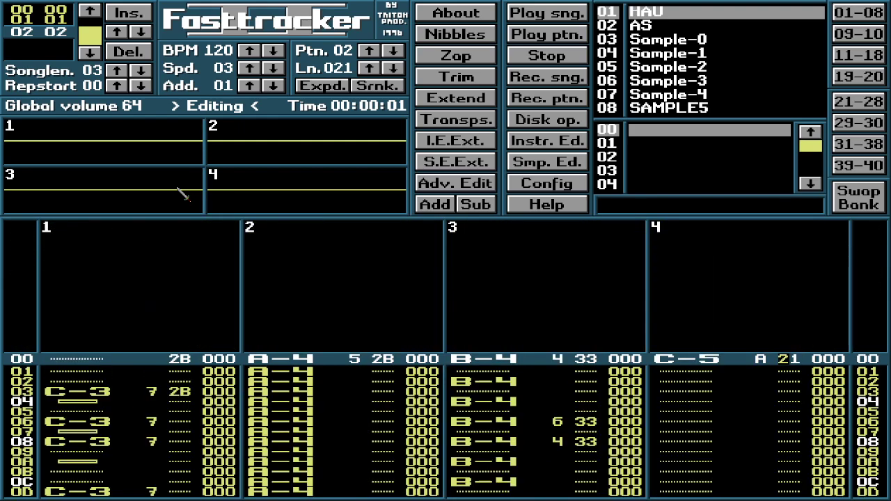
key(Up)
key(Up)
key(Up)
key(Up)
key(Up)
key(Up)
key(Up)
key(Up)
key(Up)
key(Up)
key(Up)
key(Up)
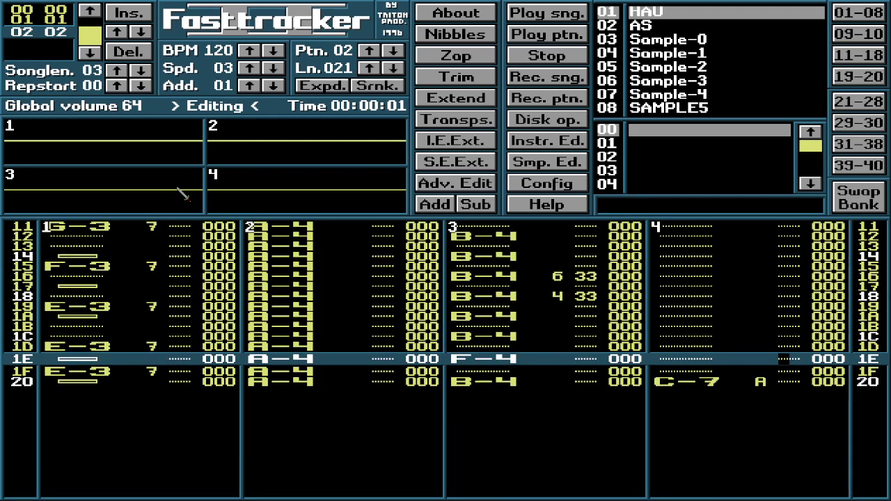
Play pattern 02 with all tracks, replay it with only track 3 audible, and unmute the other tracks.
key(ctrl+Return)
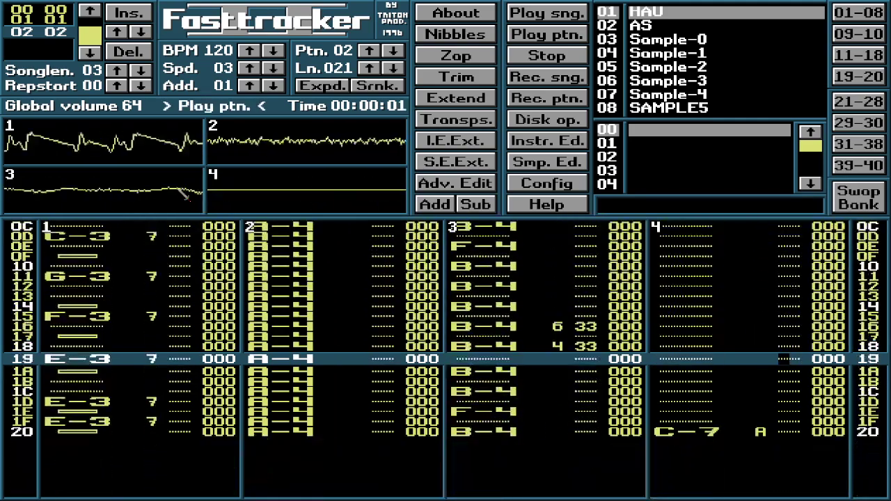
key(space)
right_click(182, 195)
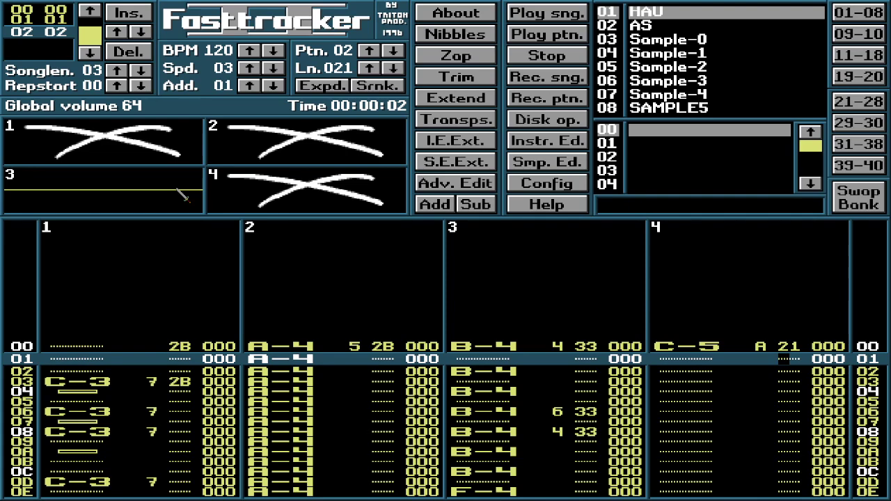
key(ctrl+Return)
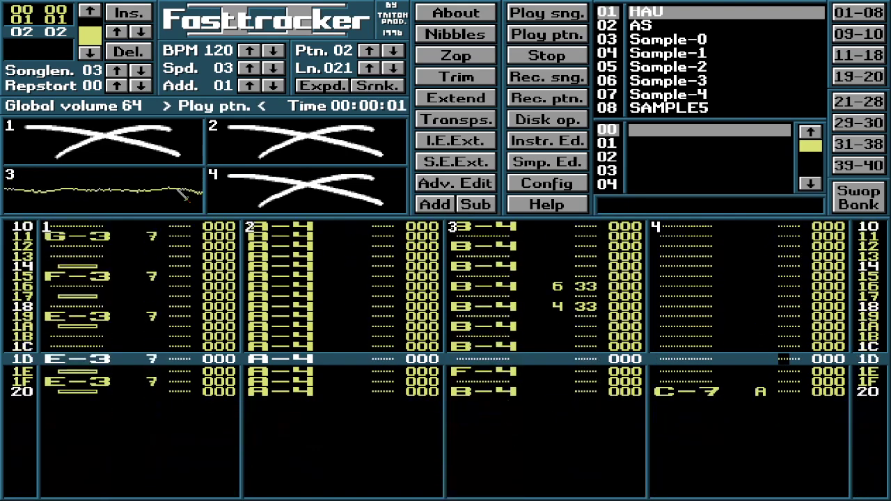
key(space)
right_click(183, 195)
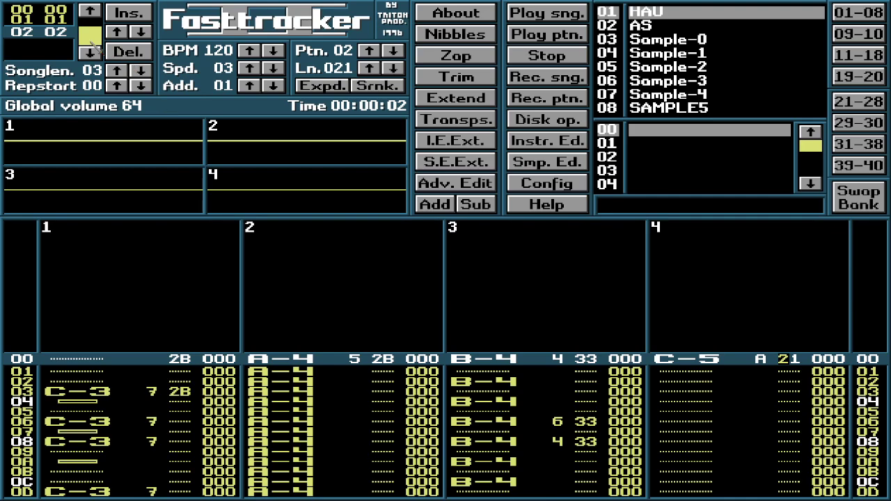
Play the whole song from position 00 through pattern 02 and stop playback.
drag(92, 41, 114, 19)
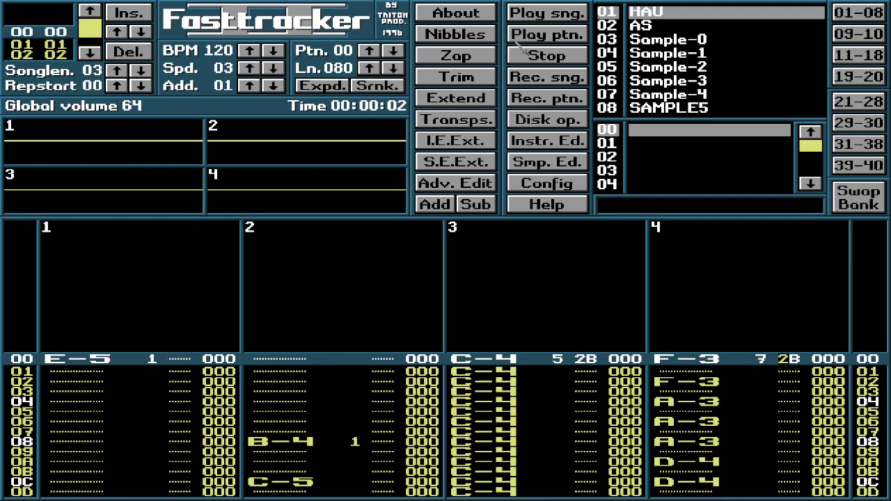
click(523, 36)
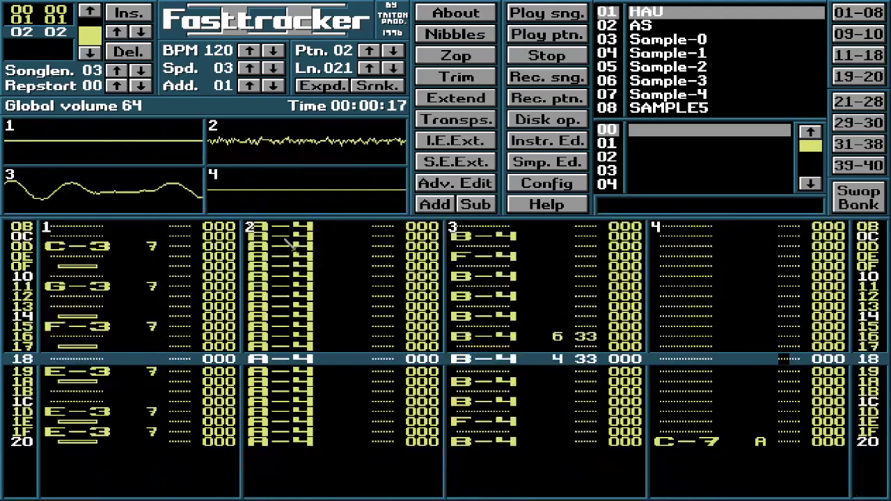
key(space)
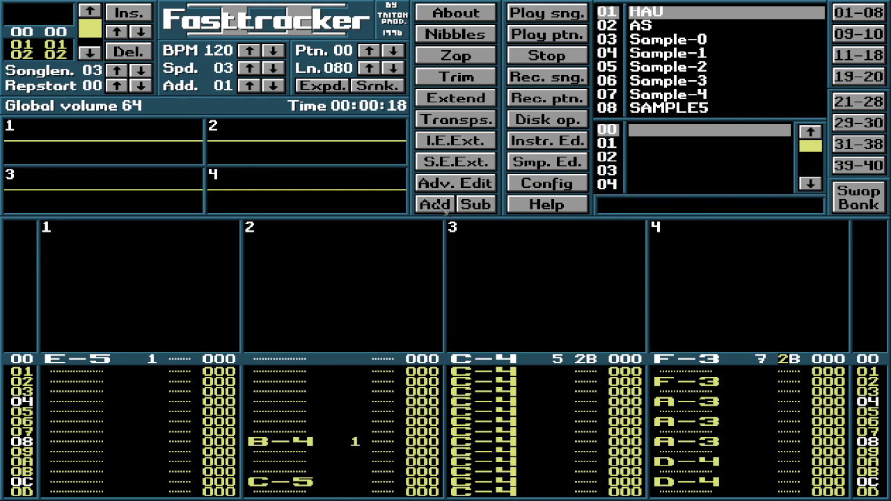
key(alt+Tab)
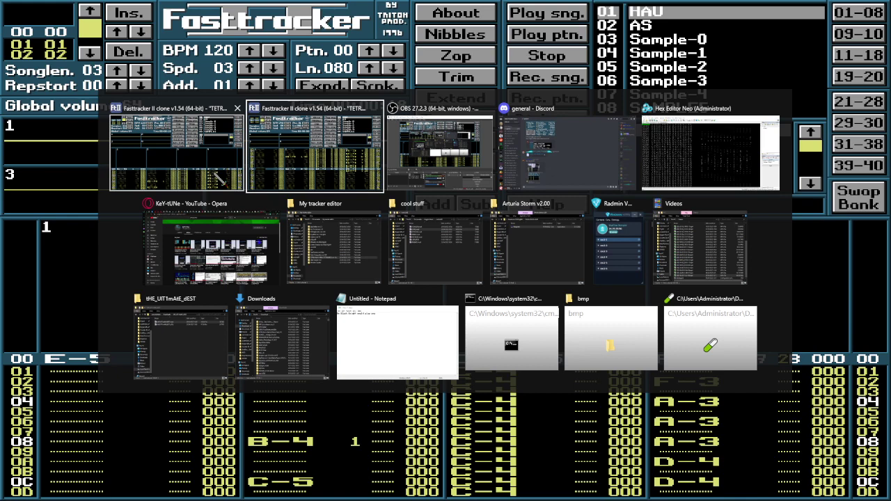
key(alt+Tab)
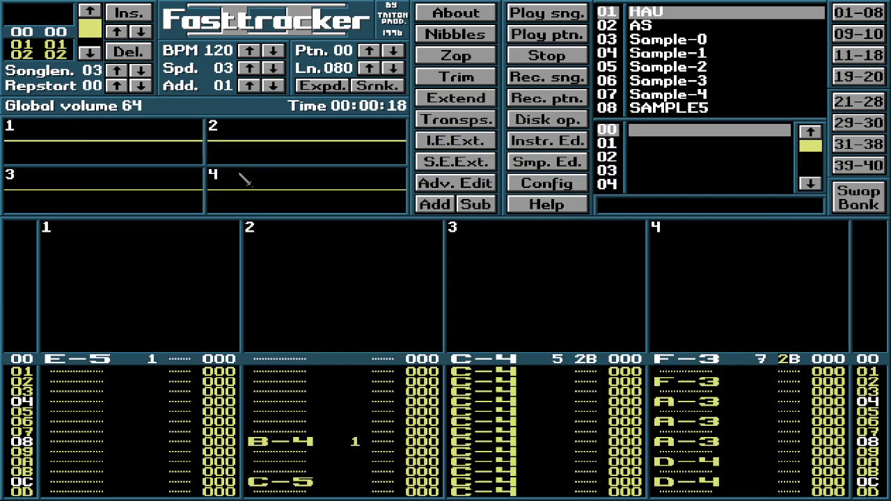
Save the TETR1S_RMX module in XM format to the tracker songs folder in Documents and leave the disk operations screen.
click(563, 122)
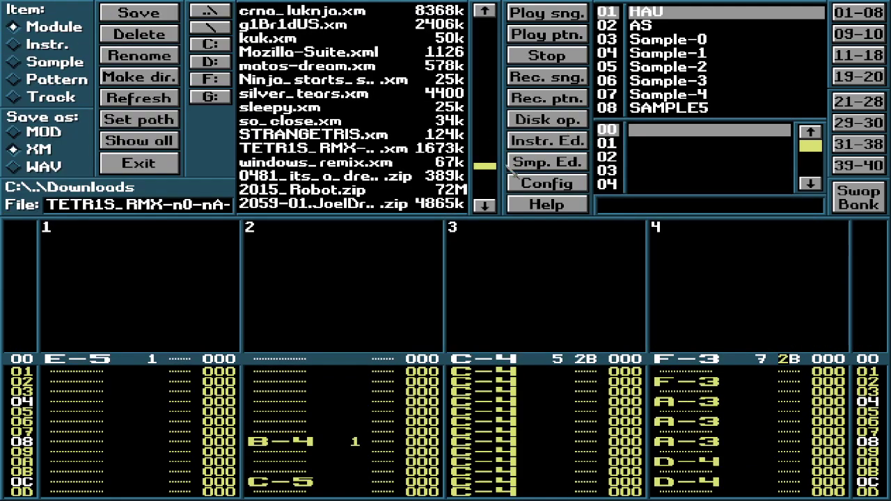
click(212, 13)
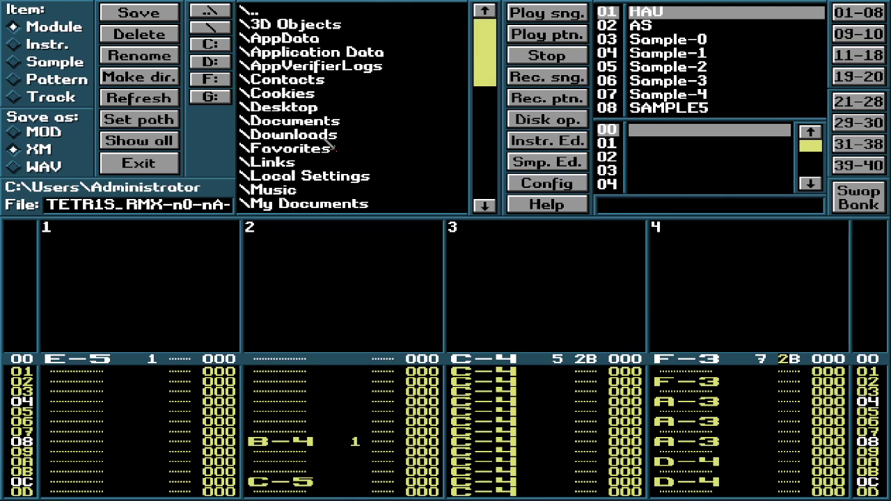
click(315, 126)
drag(483, 24, 485, 80)
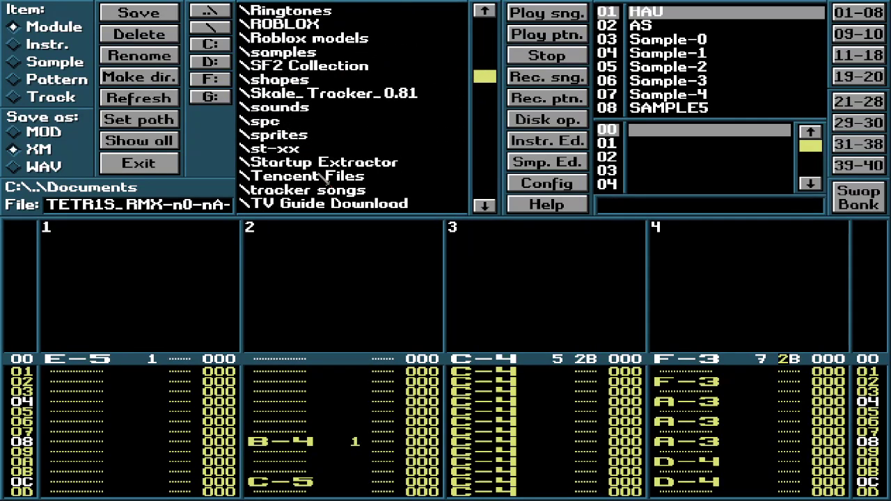
click(306, 191)
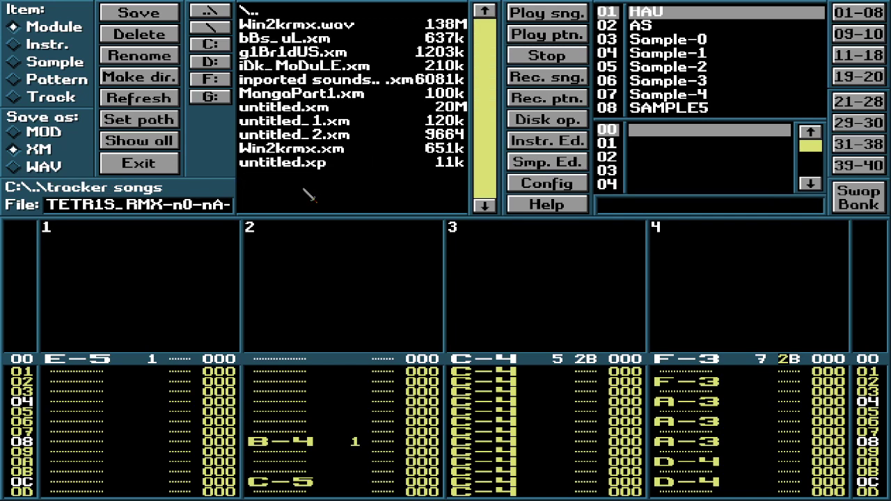
click(166, 15)
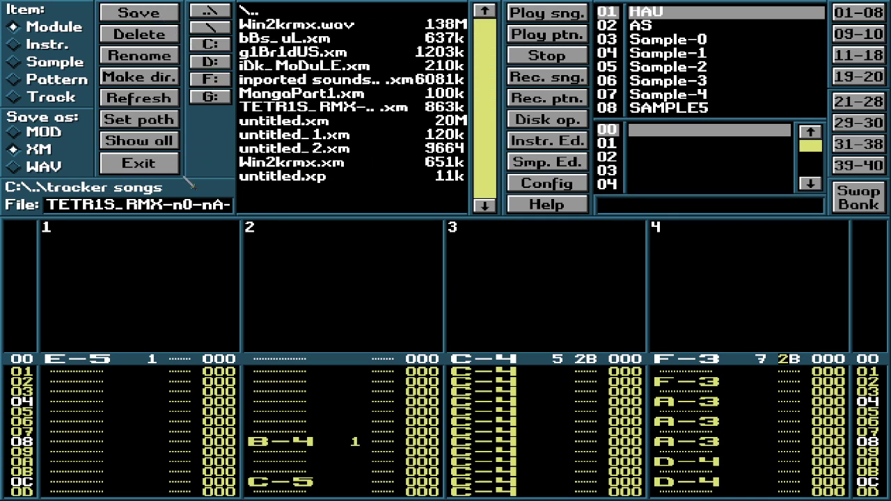
click(140, 167)
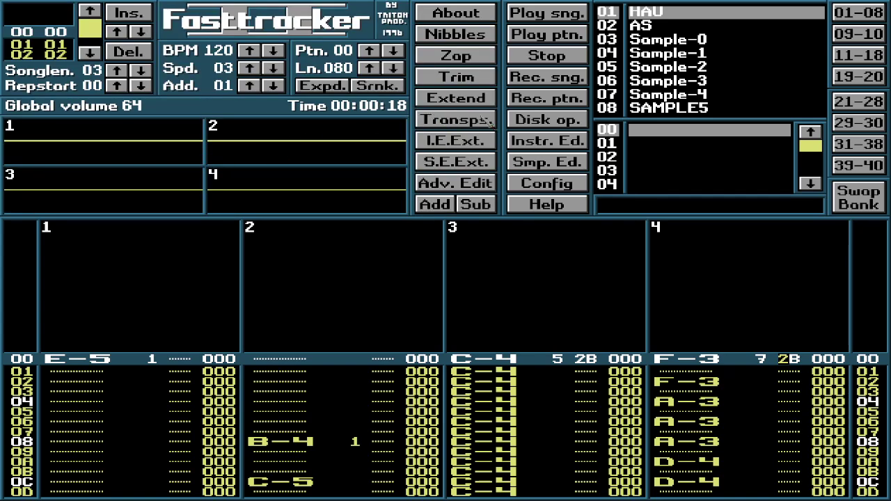
Close the second Fasttracker II clone window and switch through Discord to OBS.
key(alt+Tab)
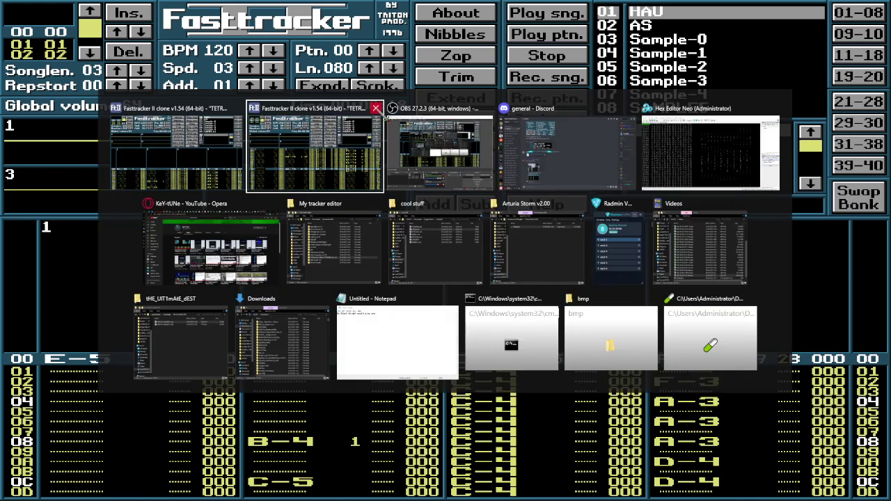
click(376, 109)
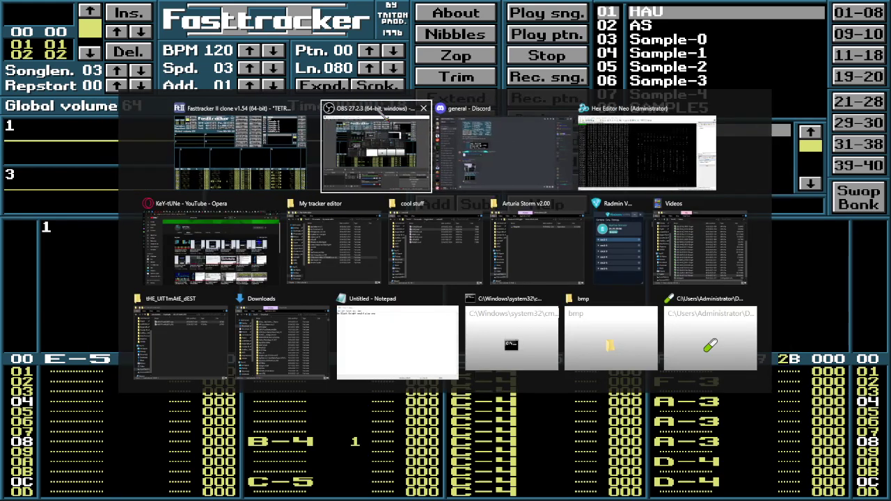
click(465, 169)
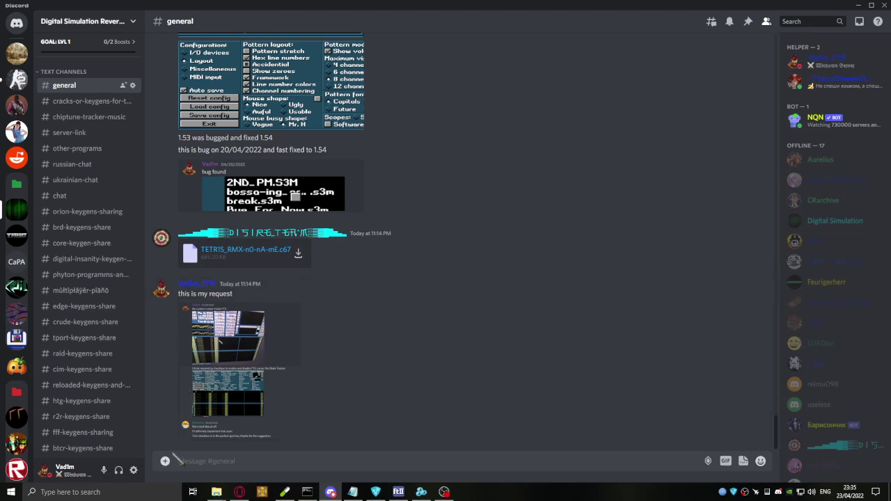
click(443, 490)
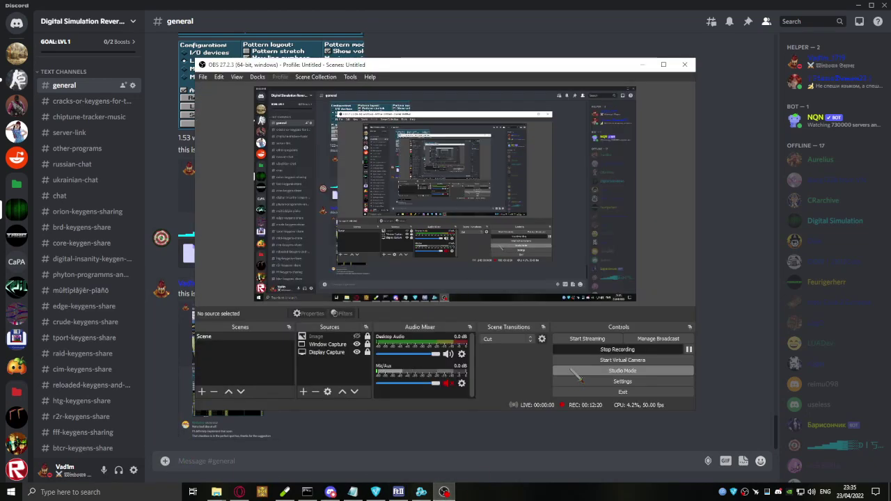